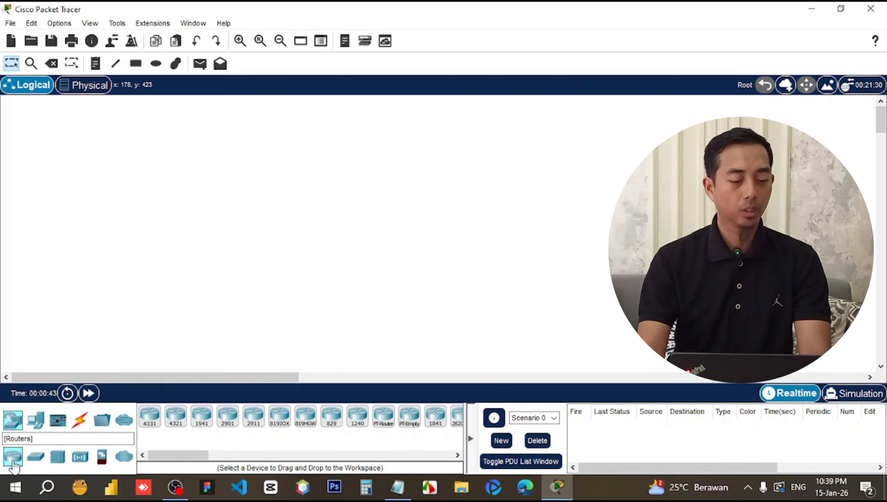
# Place a PT-Router (Router0) and two PT-Switches (Switch0, Switch1) on the workspace.
pyautogui.click(8, 440)
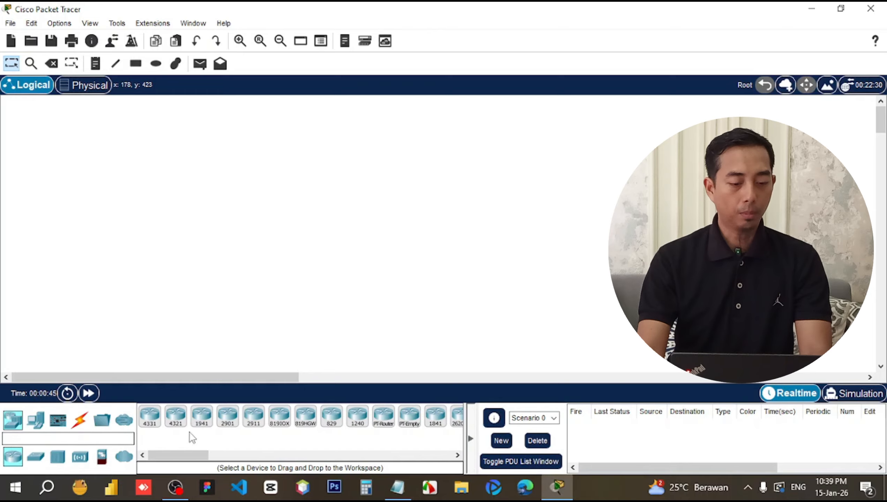
pyautogui.moveTo(385, 421); pyautogui.dragTo(198, 185)
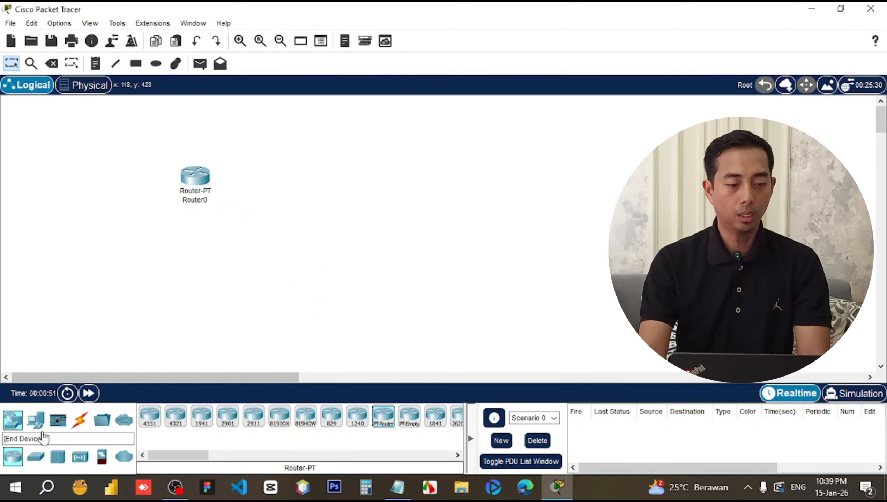
pyautogui.click(36, 456)
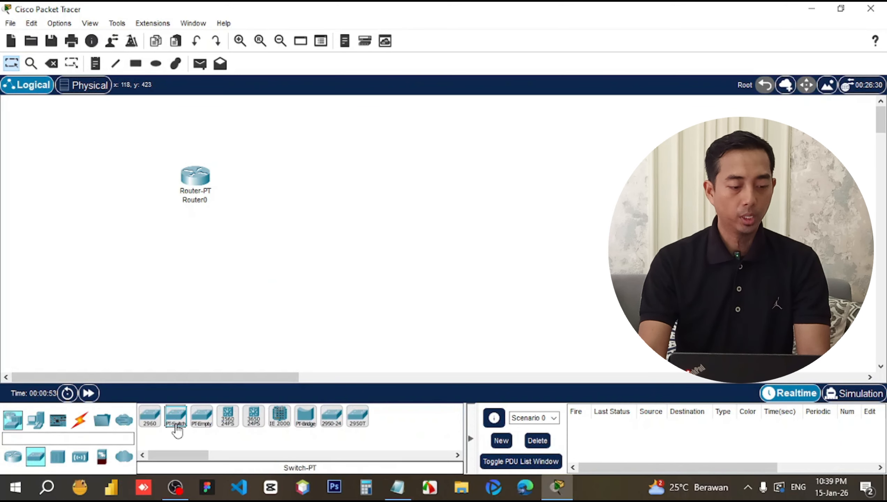
pyautogui.moveTo(177, 425); pyautogui.dragTo(136, 224)
pyautogui.moveTo(196, 184); pyautogui.dragTo(213, 185)
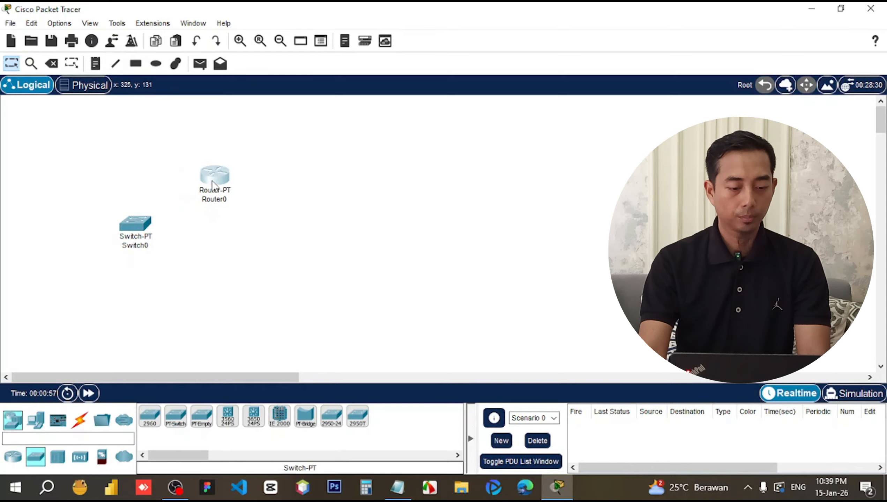
pyautogui.click(144, 234)
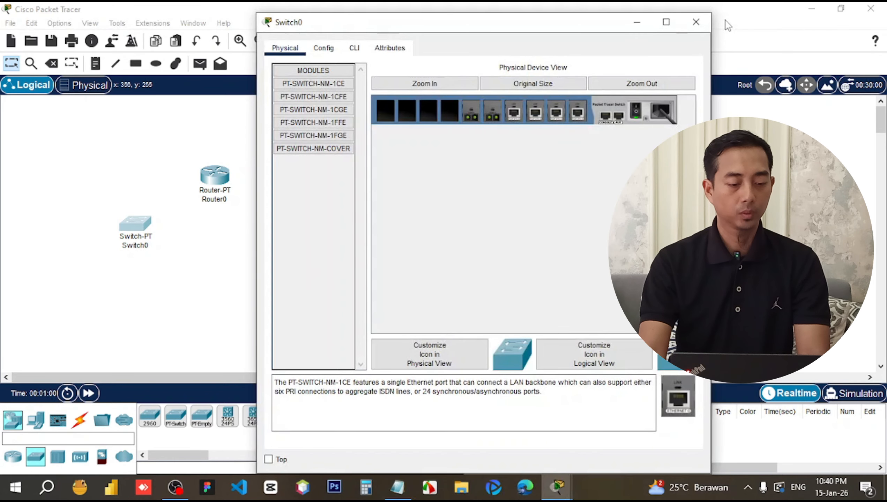
pyautogui.click(705, 22)
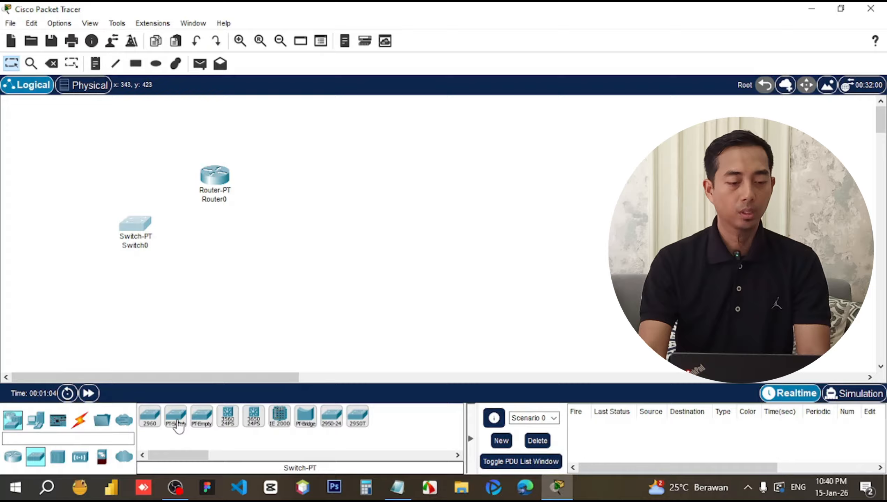
pyautogui.moveTo(179, 426); pyautogui.dragTo(275, 231)
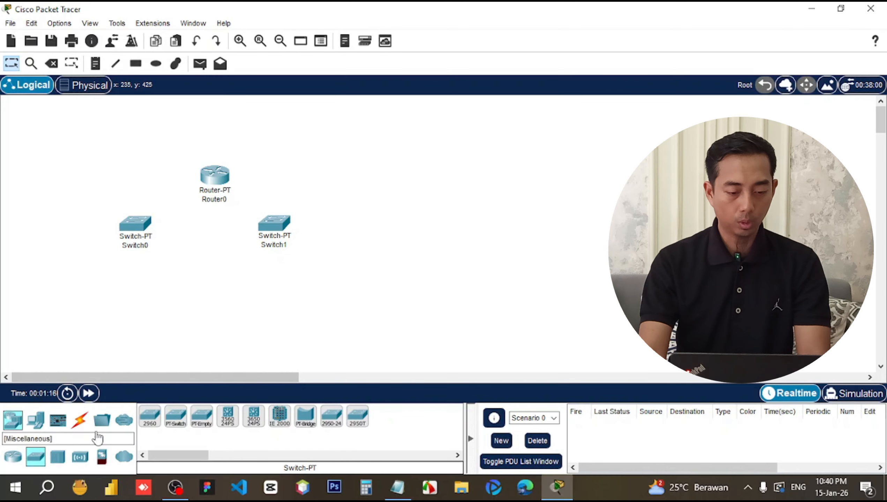
# Place Access Point0 in the middle and Server0 at the left of the workspace.
pyautogui.click(80, 457)
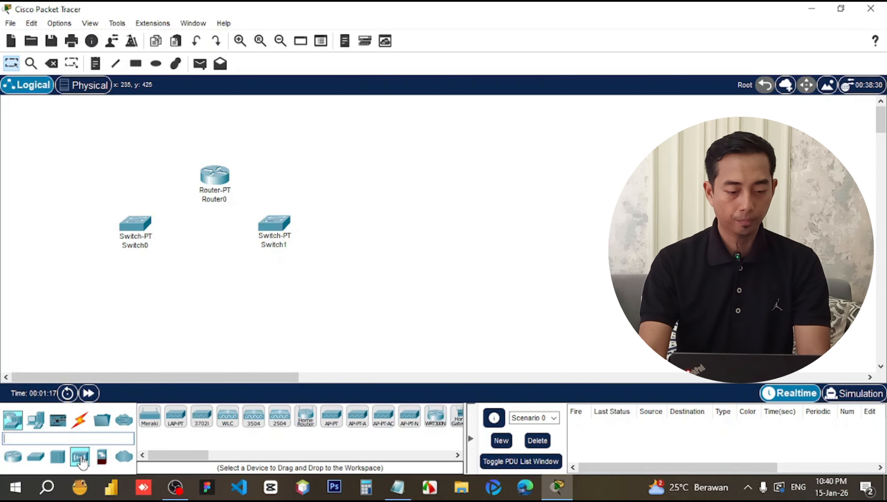
pyautogui.click(333, 422)
pyautogui.click(381, 228)
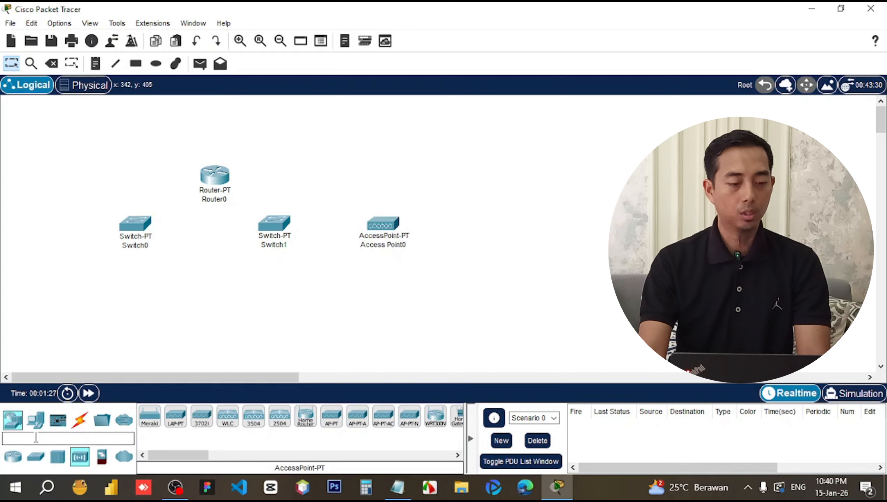
pyautogui.click(36, 419)
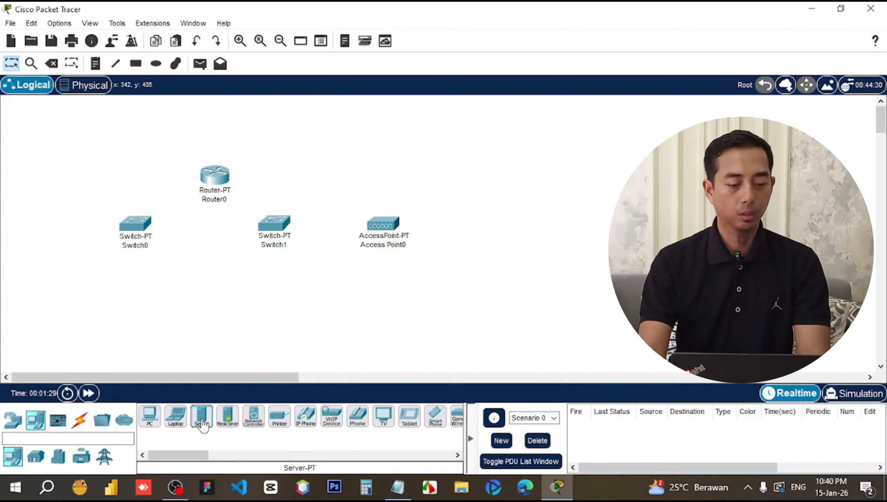
pyautogui.click(202, 419)
pyautogui.click(43, 234)
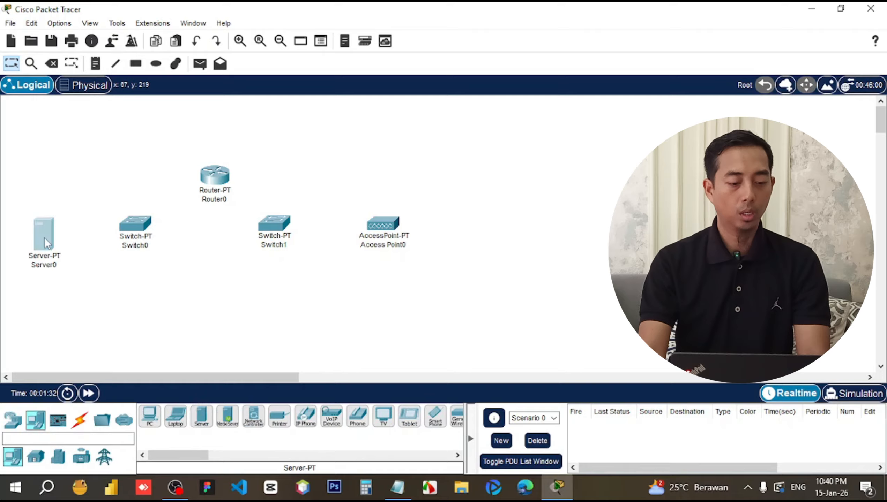
pyautogui.moveTo(44, 237); pyautogui.dragTo(40, 232)
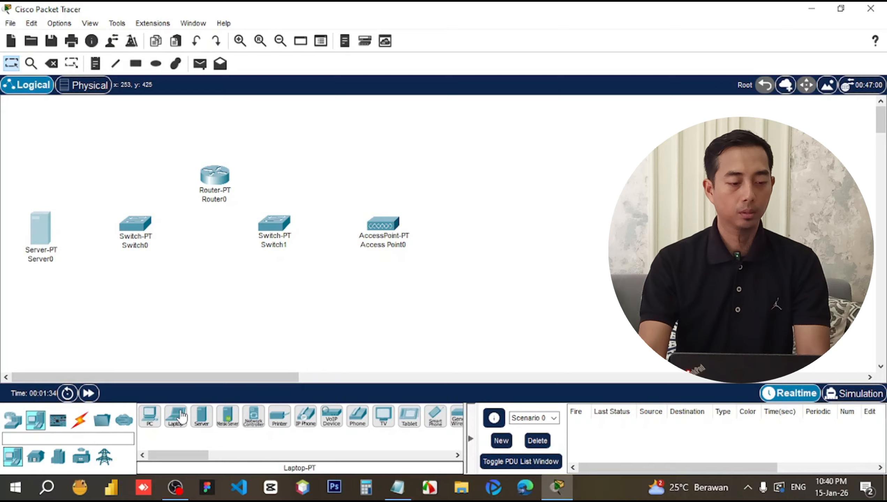
# Place PC0 at the lower left and Printer0 to its right.
pyautogui.click(150, 416)
pyautogui.click(45, 331)
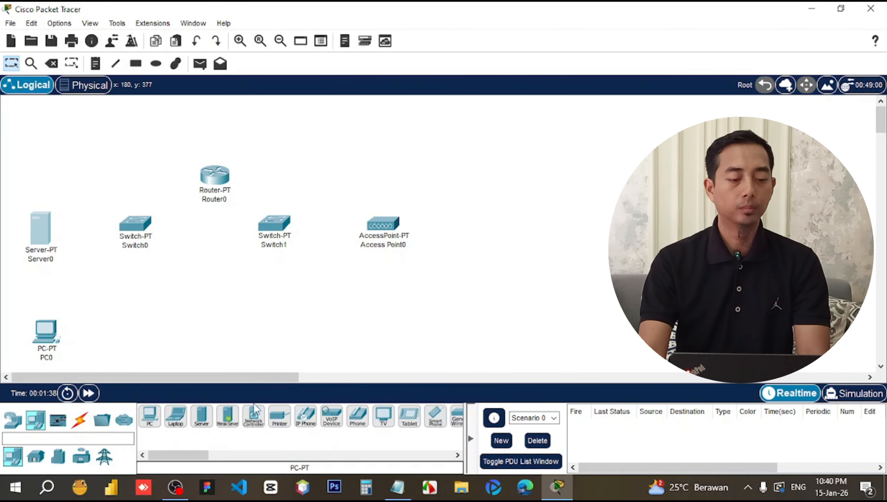
pyautogui.click(279, 417)
pyautogui.click(142, 333)
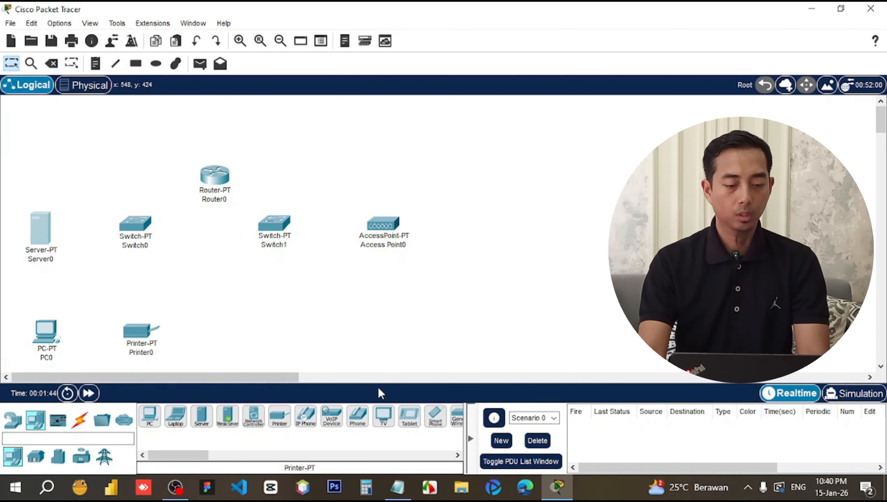
# Add Smartphone0 below Switch1 and a wireless Laptop0 below Access Point0.
pyautogui.moveTo(193, 454); pyautogui.dragTo(220, 451)
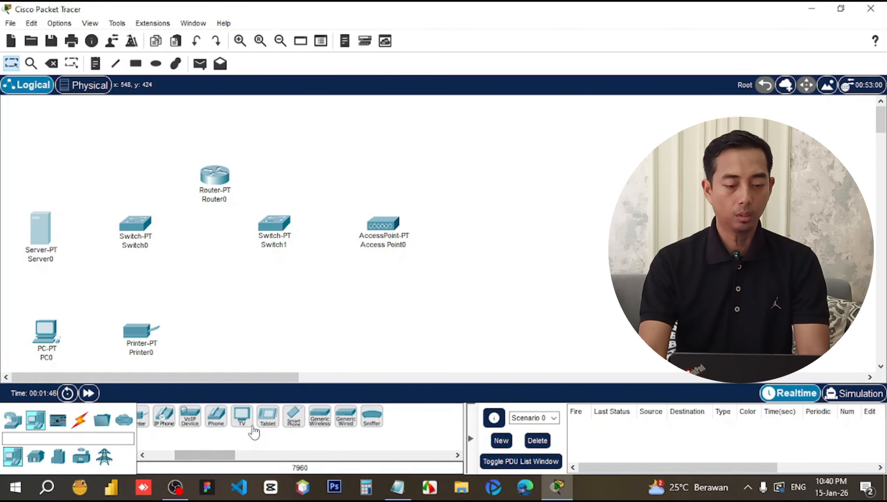
pyautogui.click(294, 418)
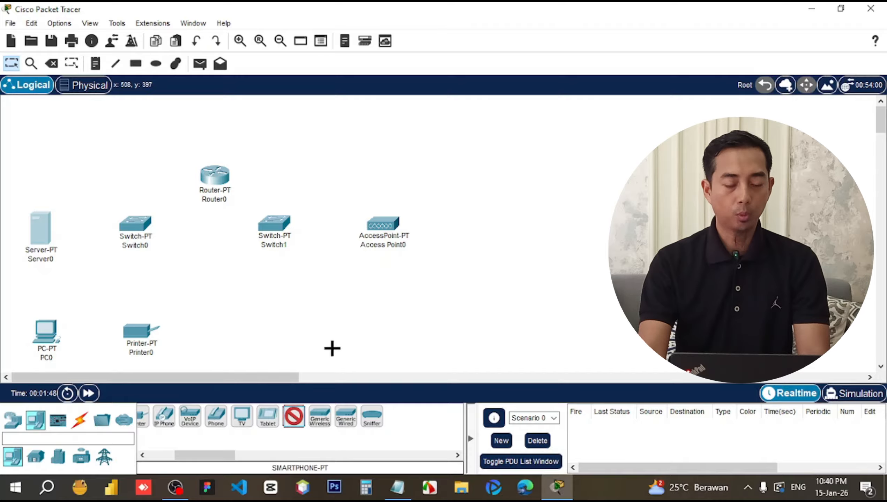
pyautogui.click(278, 323)
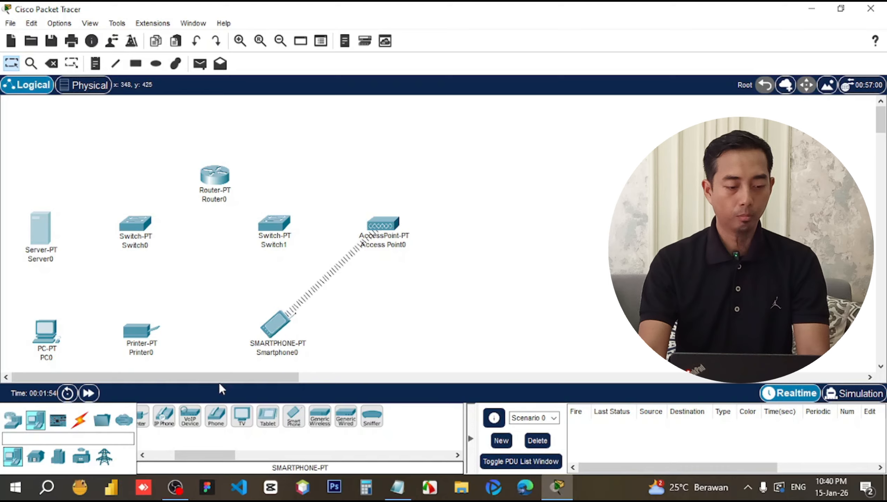
pyautogui.click(102, 419)
pyautogui.click(280, 417)
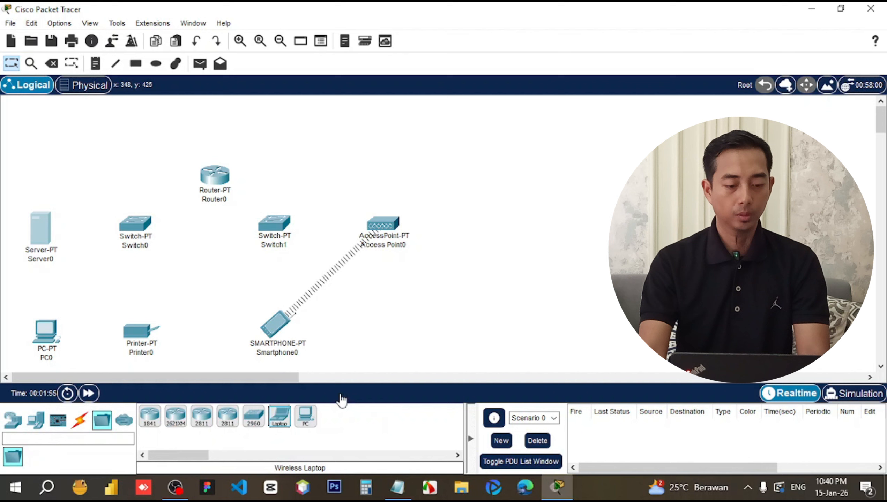
pyautogui.moveTo(342, 400); pyautogui.dragTo(386, 333)
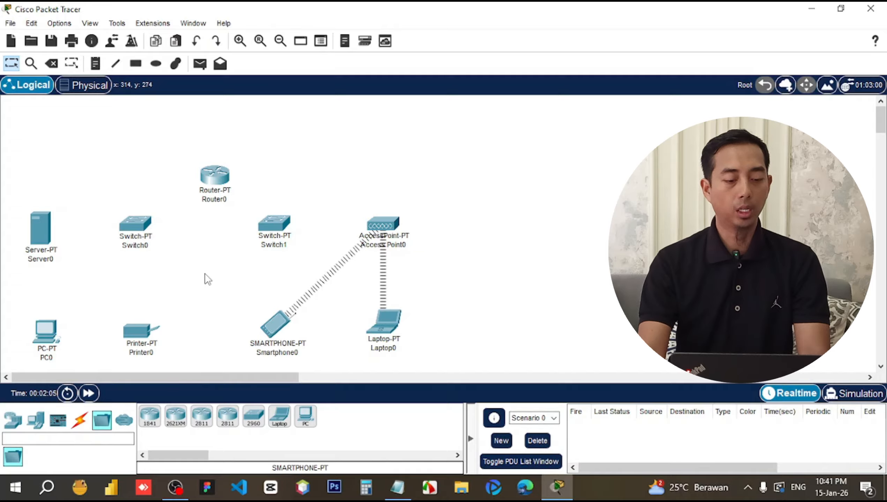
# Add a smart-home ceiling fan above Access Point0 and a smart light to its right.
pyautogui.click(36, 421)
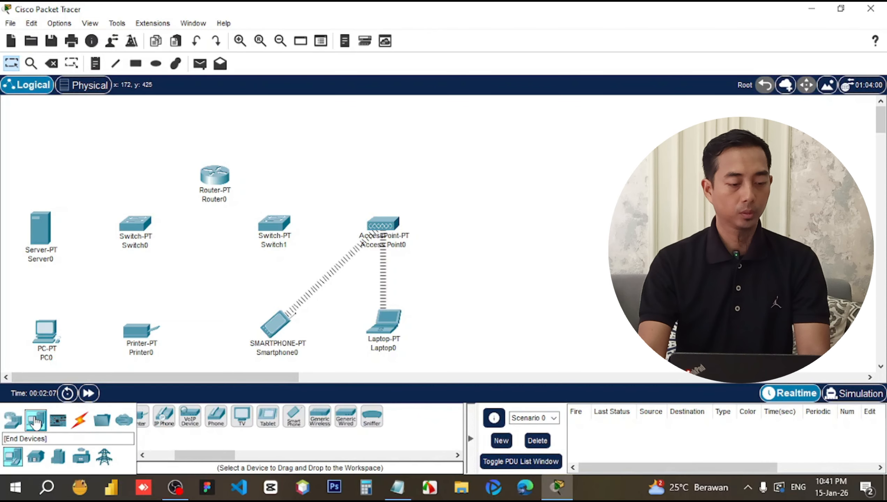
pyautogui.click(35, 457)
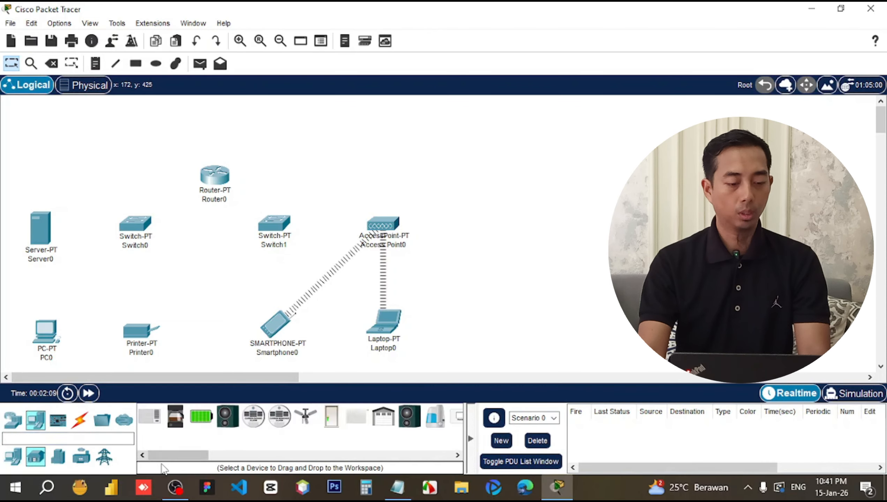
pyautogui.moveTo(173, 457); pyautogui.dragTo(180, 456)
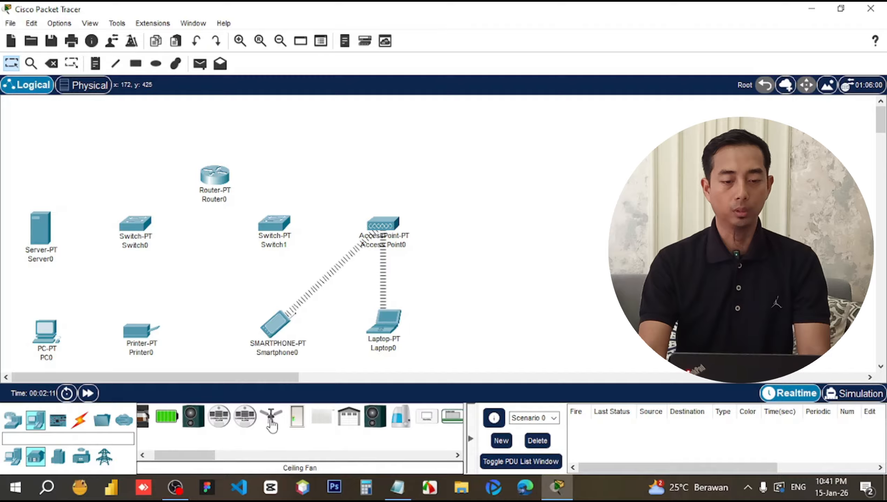
pyautogui.moveTo(271, 425); pyautogui.dragTo(379, 162)
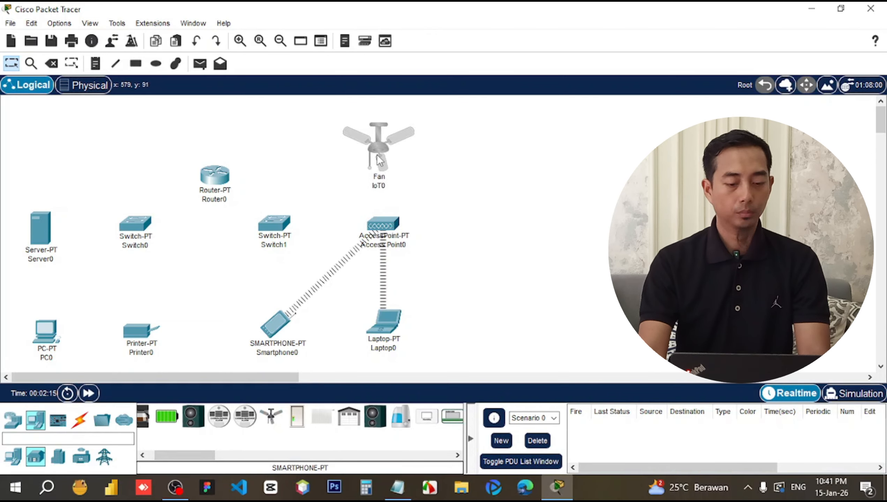
pyautogui.moveTo(164, 452); pyautogui.dragTo(177, 450)
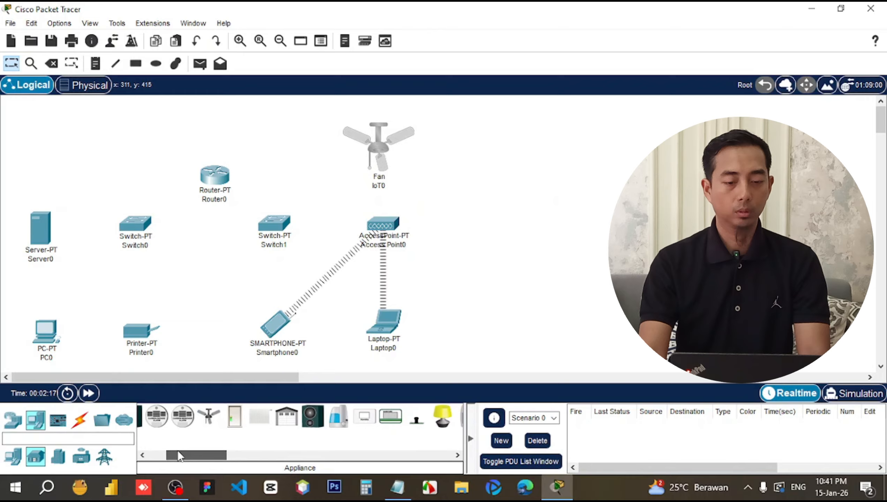
pyautogui.moveTo(422, 423); pyautogui.dragTo(492, 155)
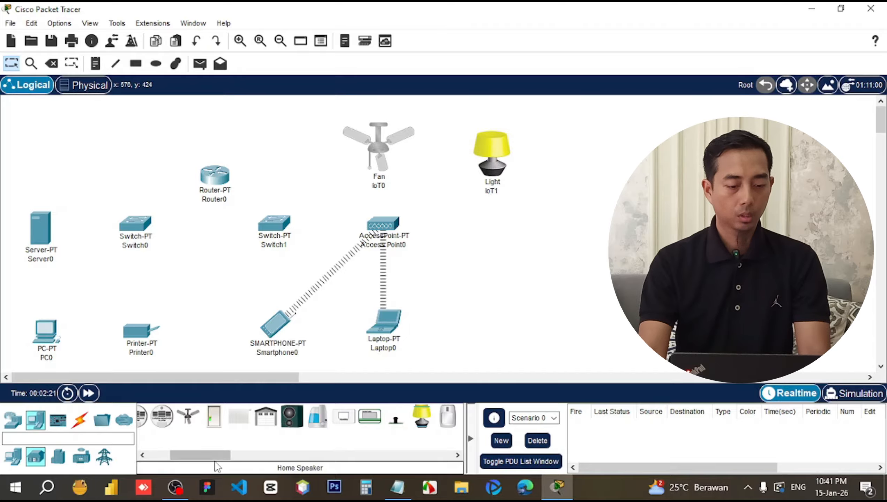
# Add a humidifier and a door IoT device right of Access Point0, then nudge Router0.
pyautogui.moveTo(216, 461); pyautogui.dragTo(228, 460)
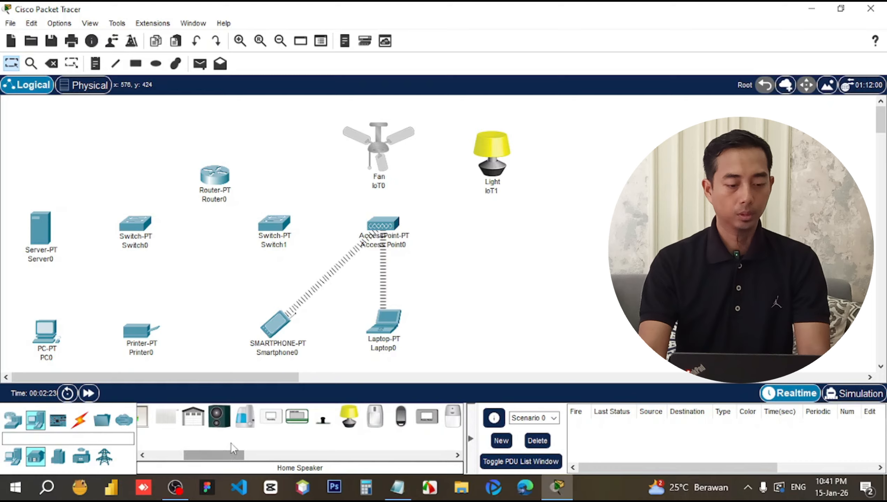
pyautogui.moveTo(245, 417); pyautogui.dragTo(479, 266)
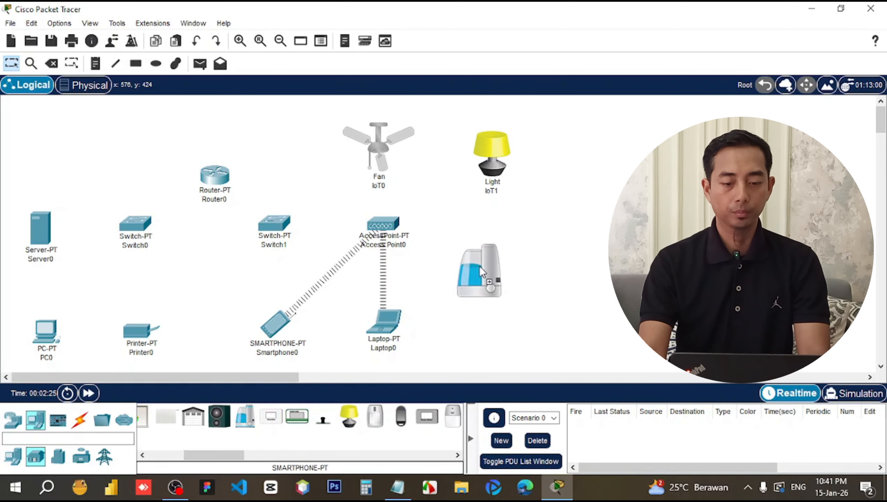
pyautogui.moveTo(491, 235); pyautogui.dragTo(493, 237)
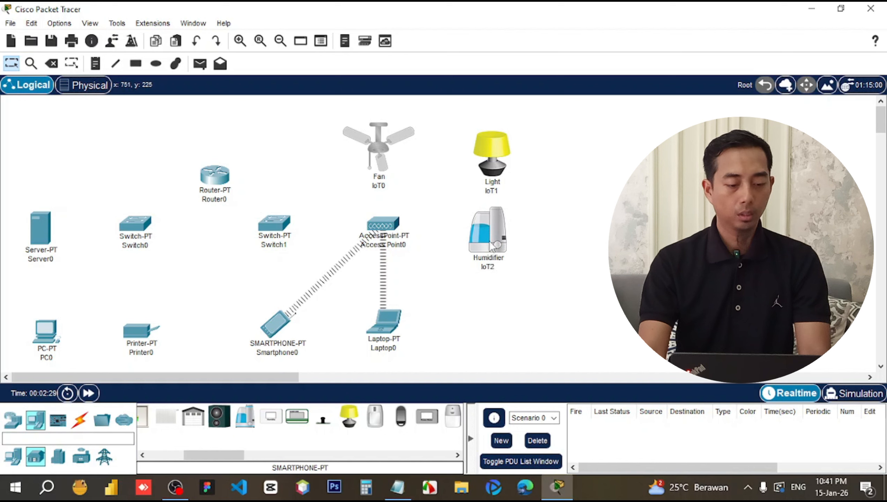
pyautogui.moveTo(492, 247); pyautogui.dragTo(500, 243)
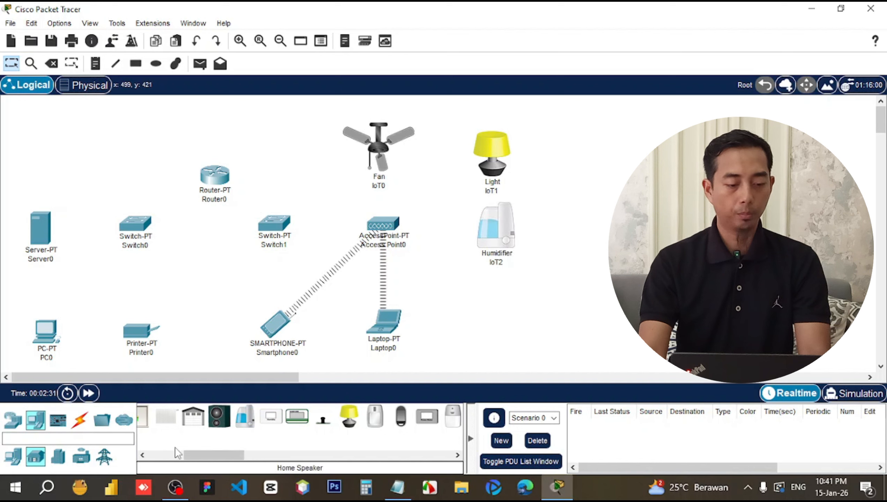
pyautogui.moveTo(196, 460); pyautogui.dragTo(194, 460)
pyautogui.moveTo(162, 418); pyautogui.dragTo(497, 302)
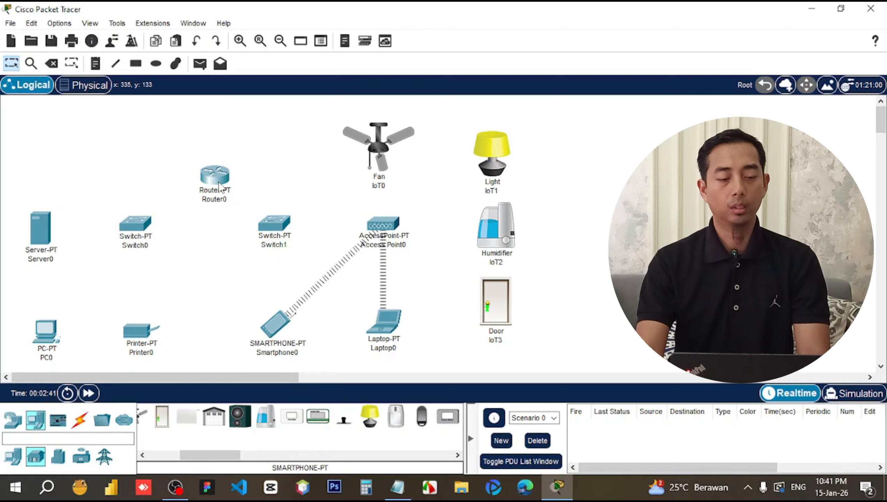
pyautogui.moveTo(218, 185); pyautogui.dragTo(214, 184)
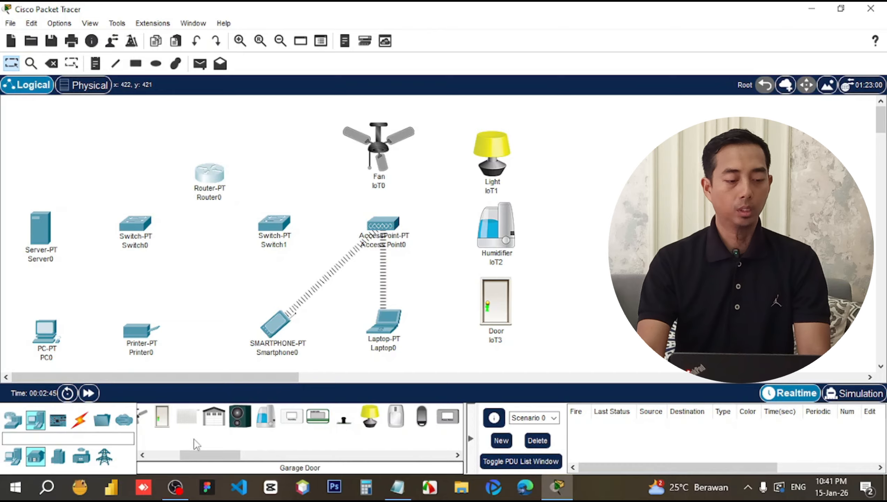
pyautogui.click(86, 420)
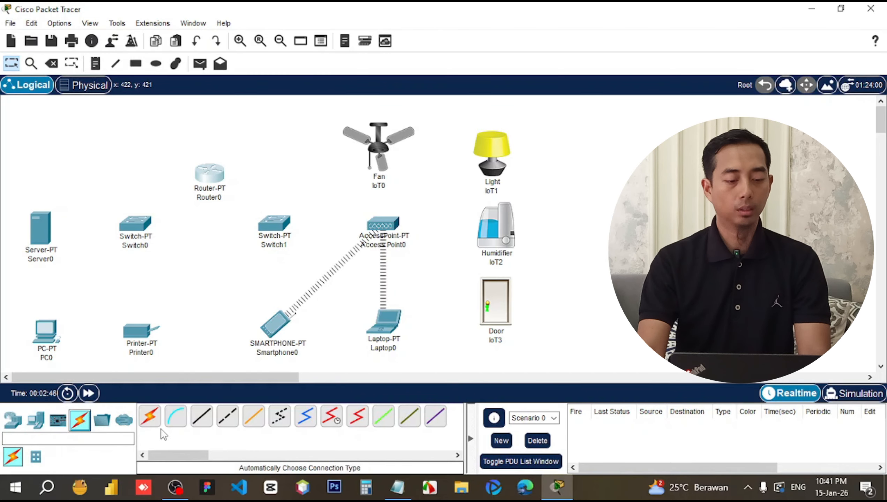
# Cable Router0 Fa0/0 to Switch0 Fa0/1 and Router0 Fa1/0 to Switch1 Fa0/1.
pyautogui.click(207, 420)
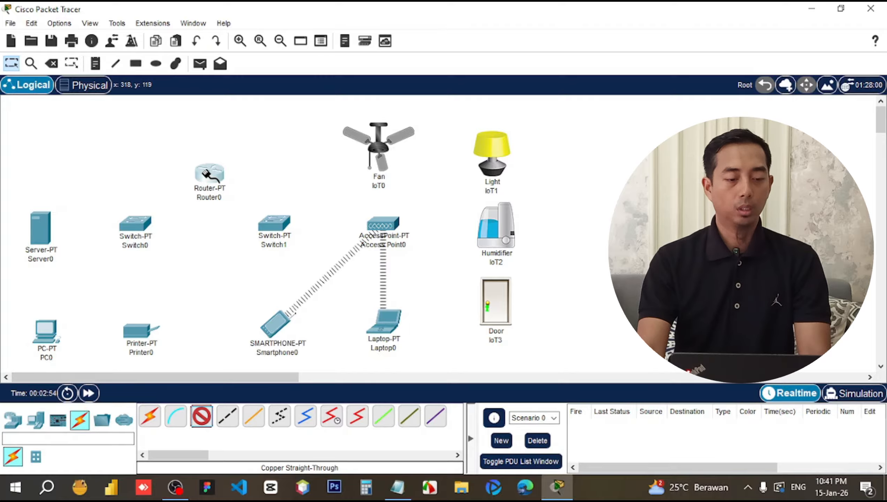
pyautogui.click(208, 173)
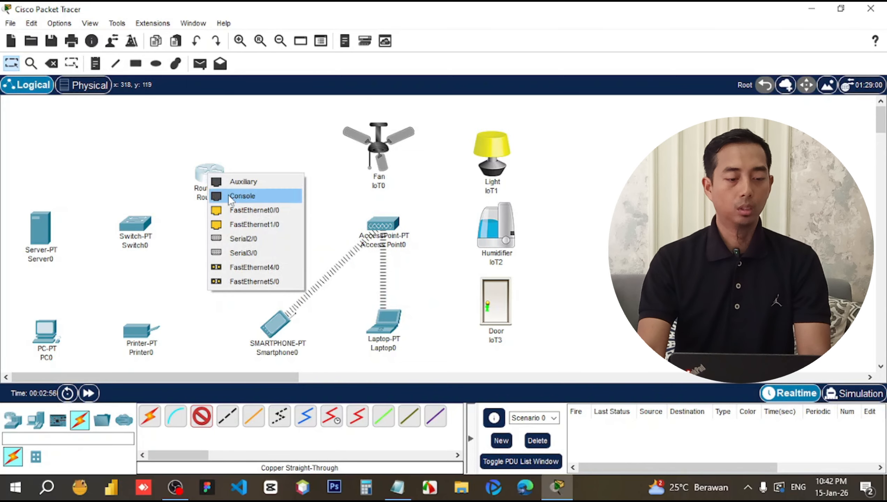
pyautogui.click(235, 212)
pyautogui.click(137, 226)
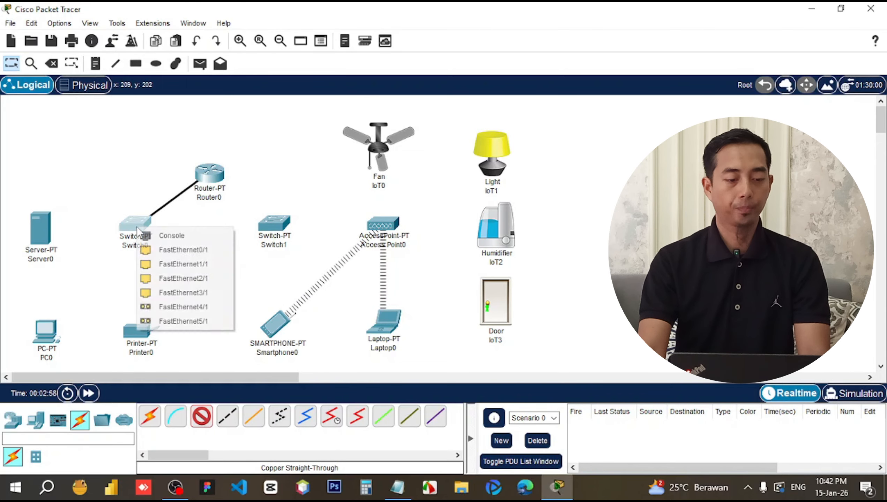
pyautogui.click(163, 251)
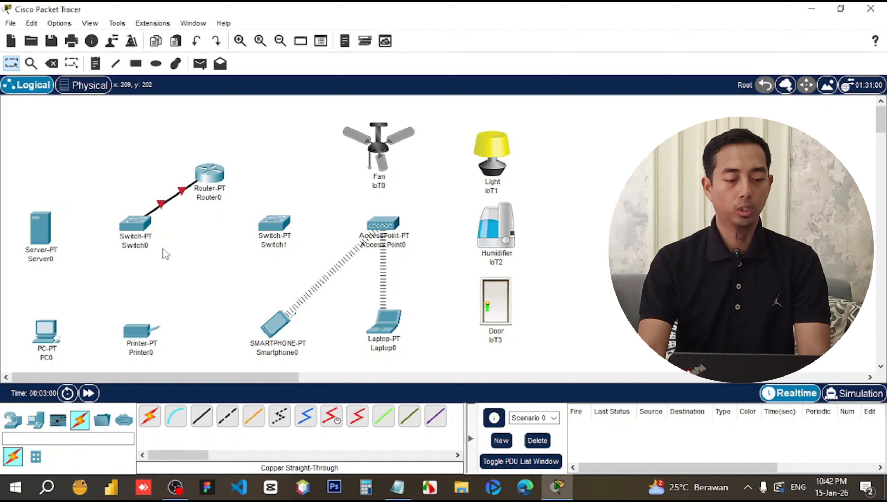
pyautogui.click(195, 416)
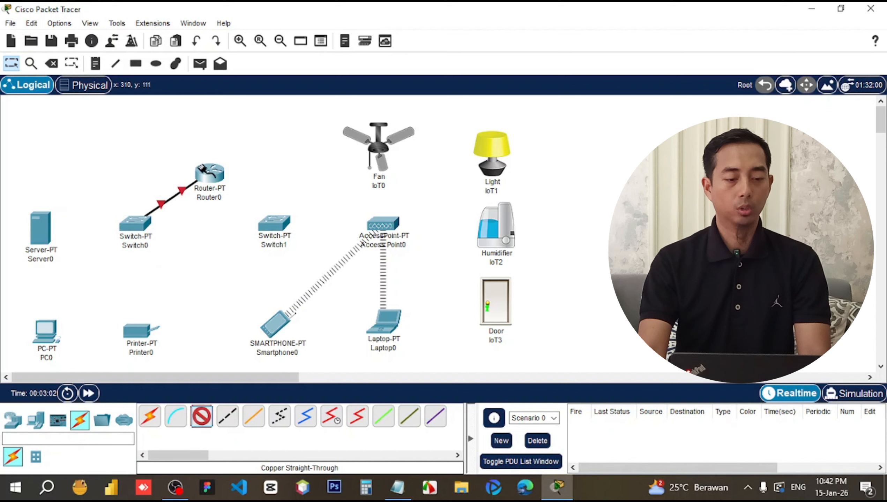
pyautogui.click(210, 173)
pyautogui.click(239, 207)
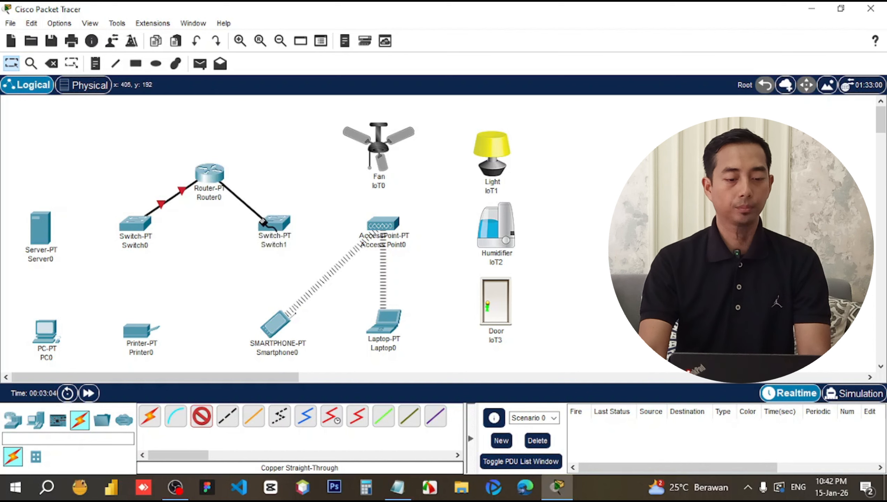
pyautogui.click(269, 225)
pyautogui.click(295, 247)
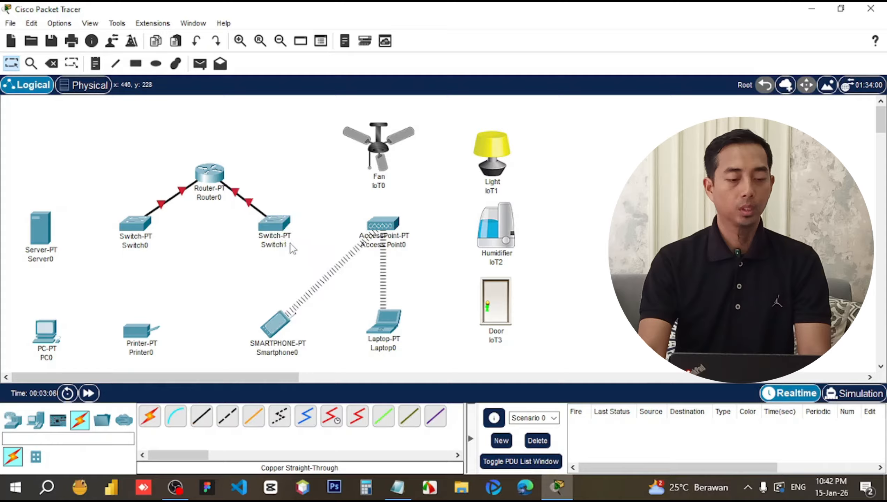
# Connect Switch0 to the FastEthernet0 ports of Server0, PC0 and Printer0.
pyautogui.click(202, 417)
pyautogui.click(138, 247)
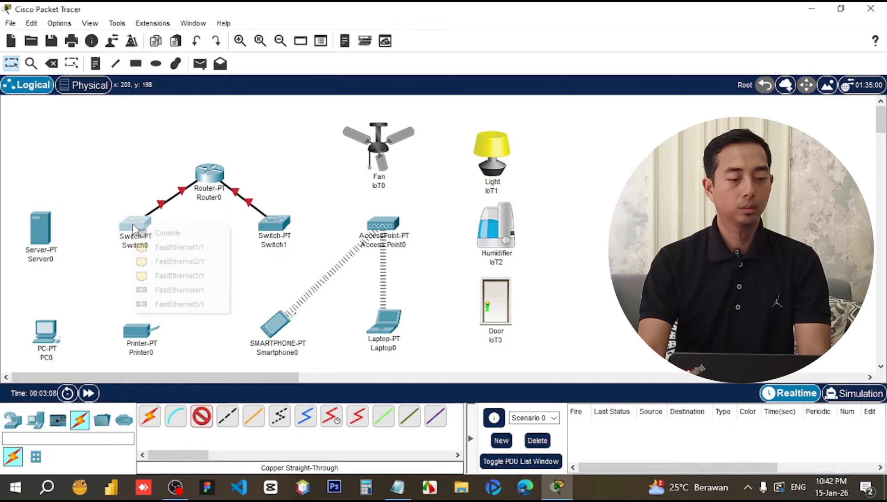
pyautogui.click(169, 246)
pyautogui.click(42, 233)
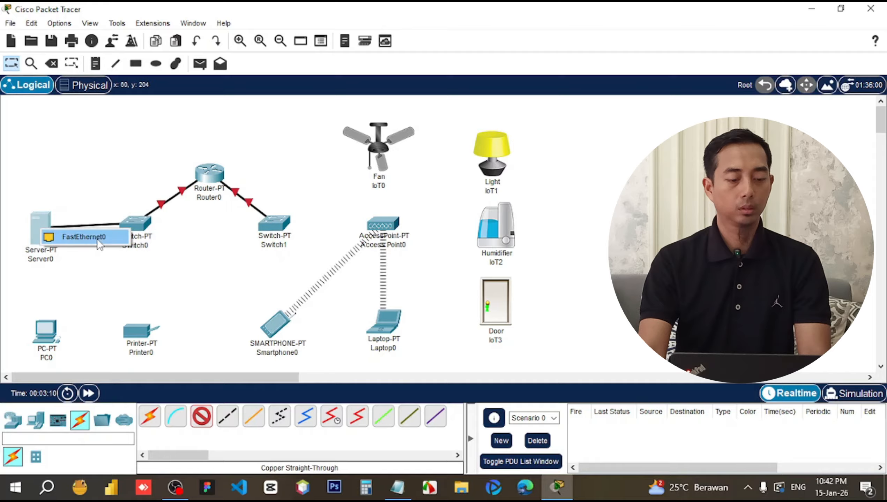
pyautogui.click(96, 240)
pyautogui.click(206, 418)
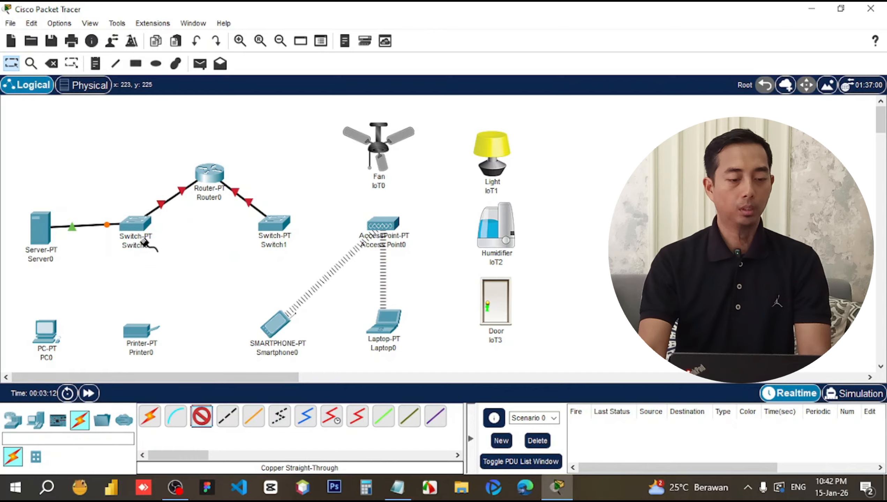
pyautogui.click(134, 229)
pyautogui.click(162, 247)
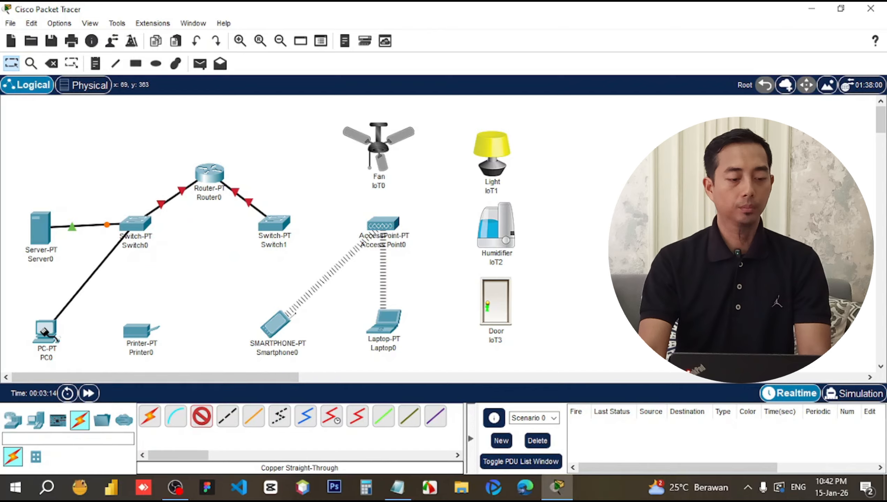
pyautogui.click(44, 331)
pyautogui.click(76, 385)
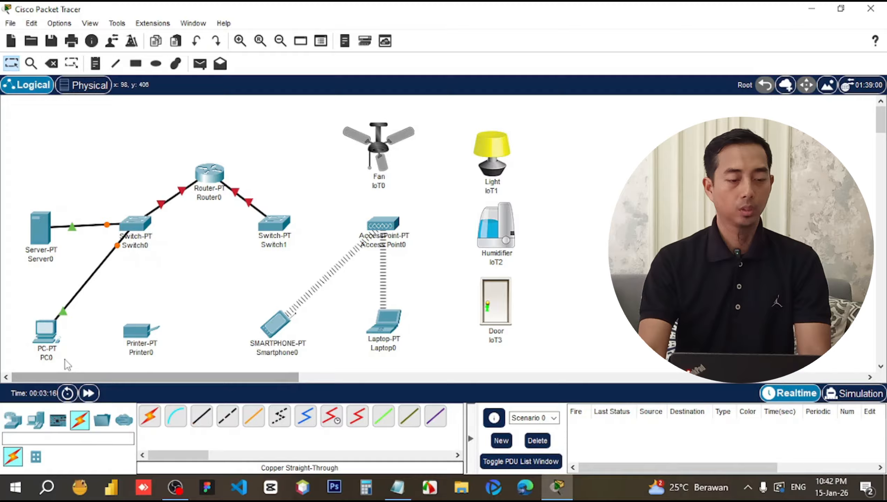
pyautogui.click(201, 417)
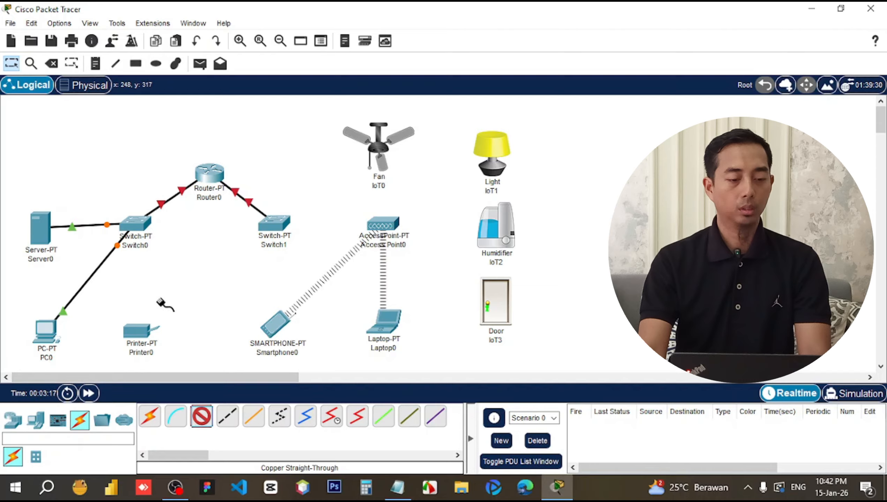
pyautogui.click(135, 227)
pyautogui.click(149, 246)
pyautogui.click(141, 327)
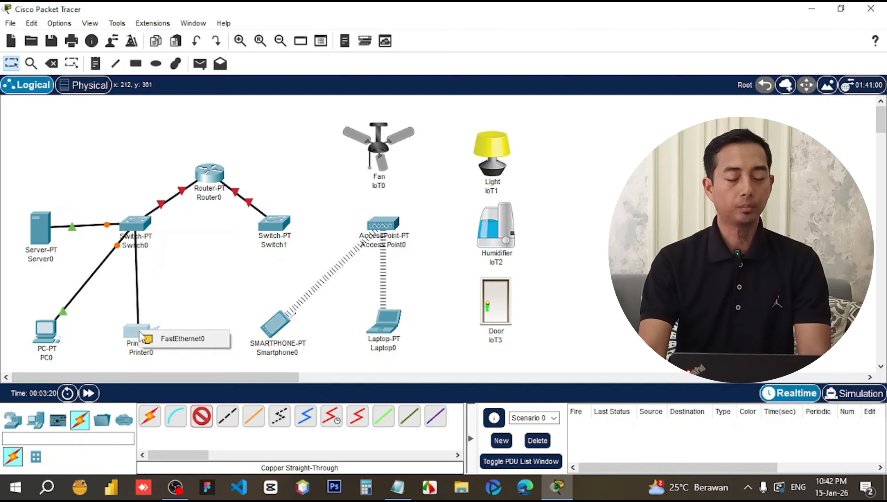
pyautogui.click(176, 340)
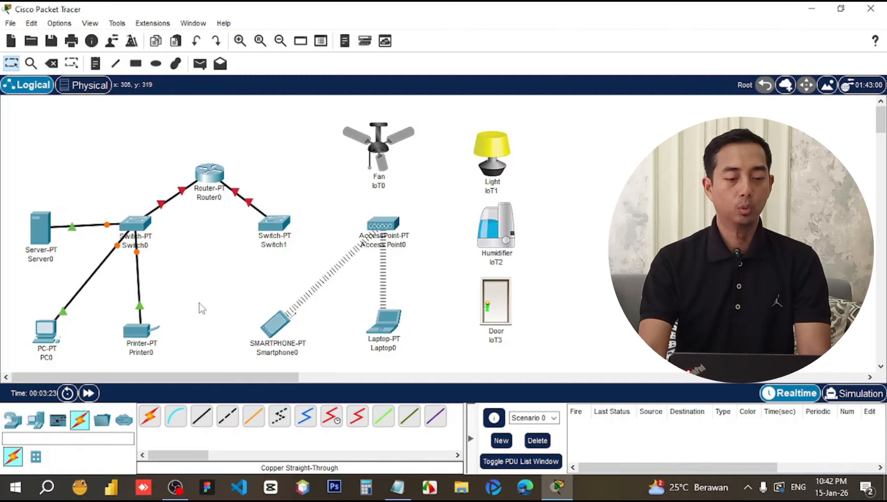
# Cable Switch1 Fa1/1 to Access Point0 Port 0 and open the access point.
pyautogui.click(211, 416)
pyautogui.click(276, 222)
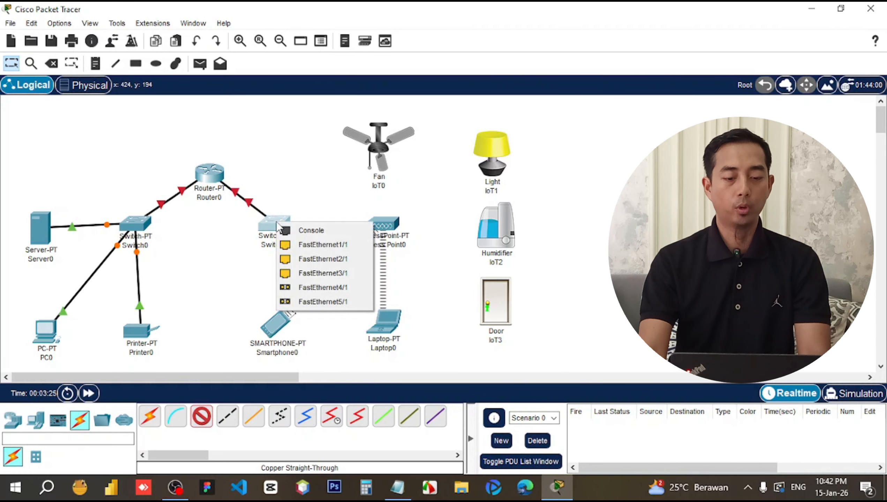
pyautogui.click(322, 244)
pyautogui.click(386, 223)
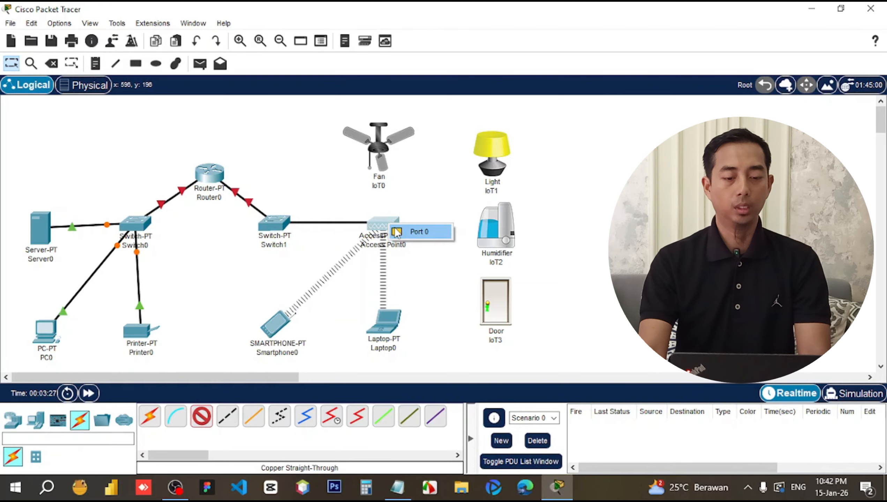
pyautogui.click(396, 232)
pyautogui.click(375, 223)
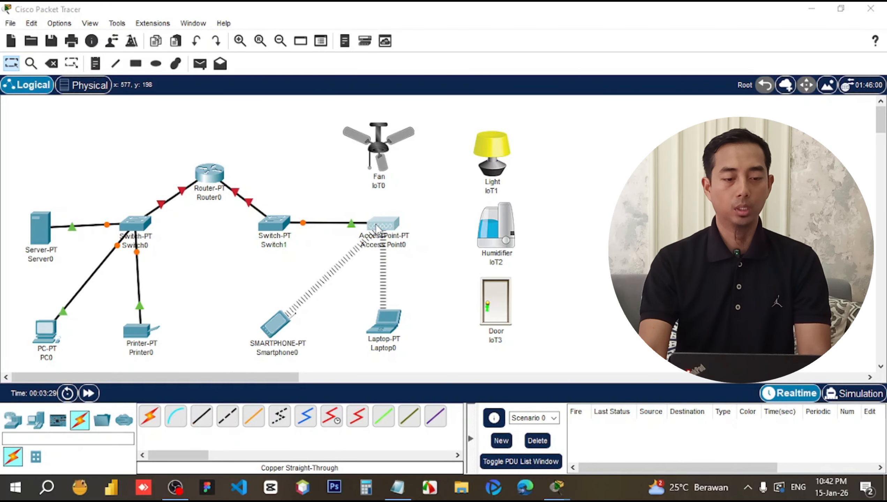
# Set Access Point0's Port 1 SSID to rumahku with WPA2-PSK and a pass phrase.
pyautogui.click(322, 50)
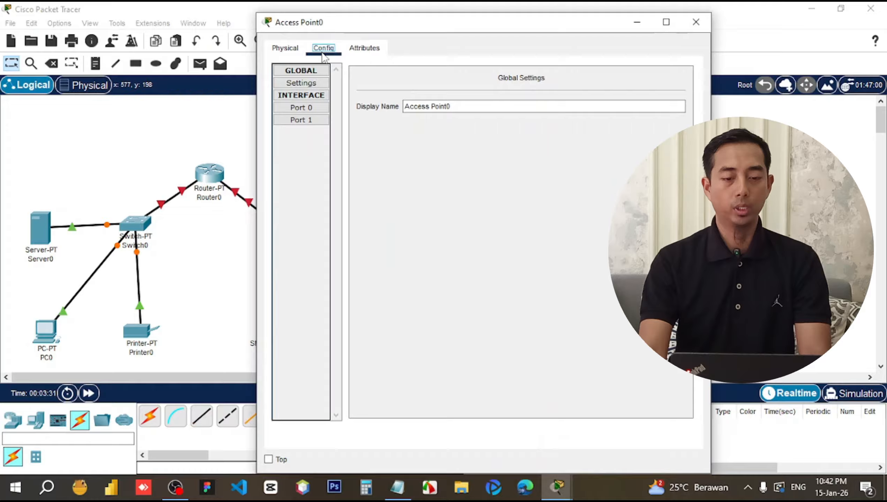
pyautogui.click(306, 120)
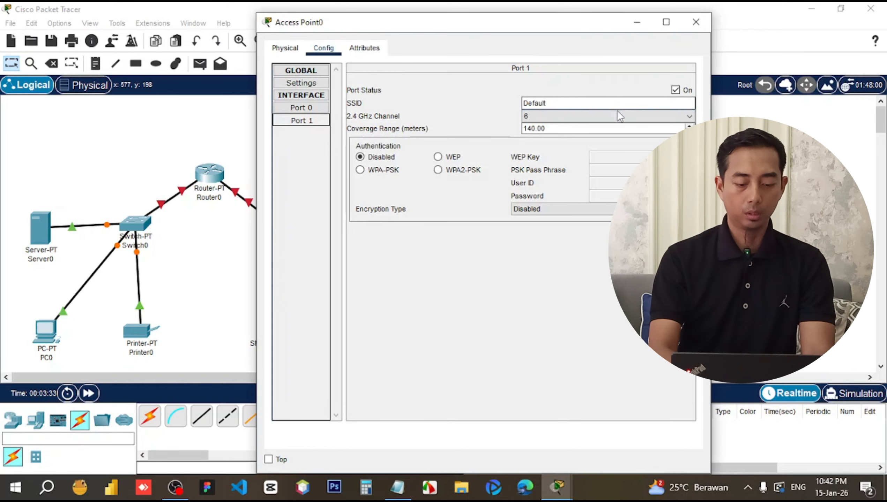
pyautogui.moveTo(567, 103); pyautogui.dragTo(497, 102)
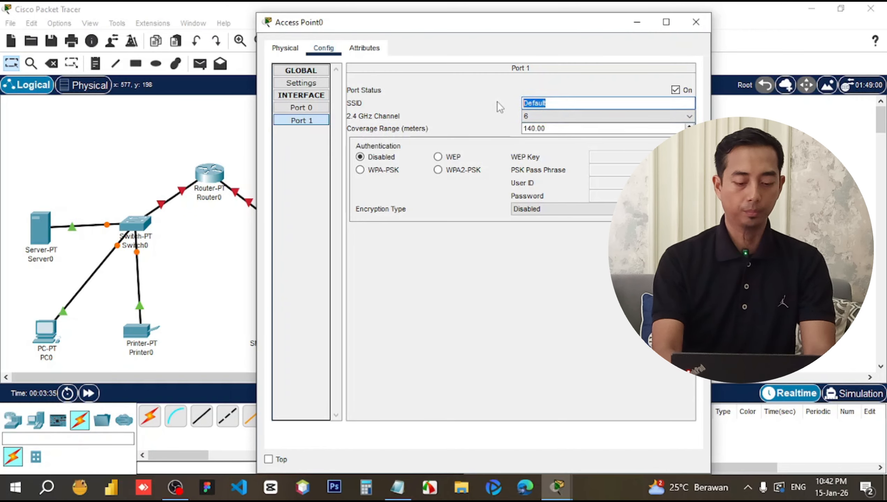
pyautogui.write('rumahku')
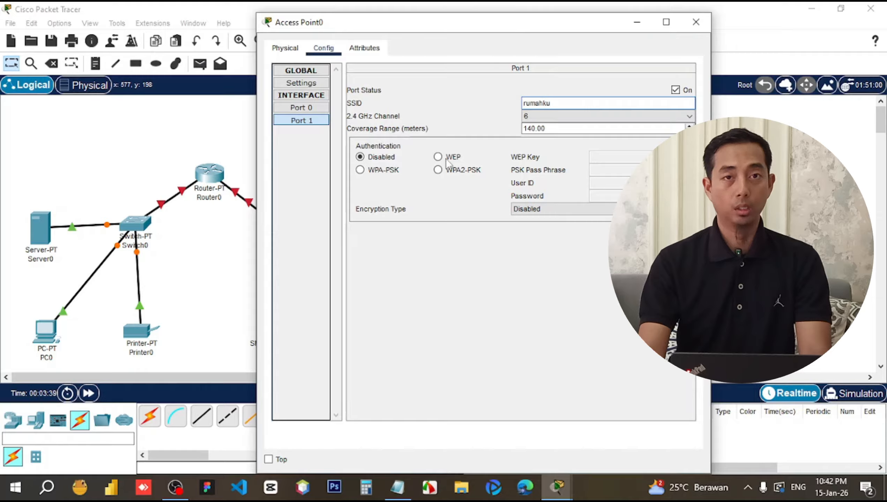
pyautogui.click(438, 170)
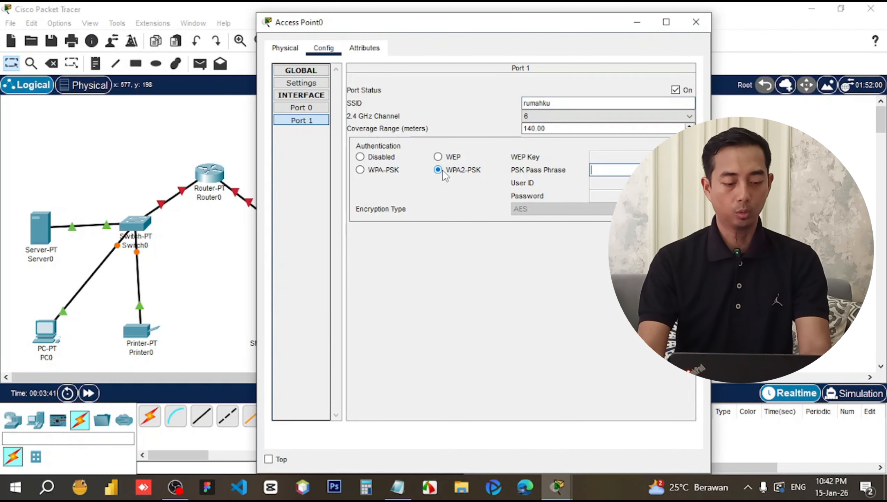
pyautogui.write('123')
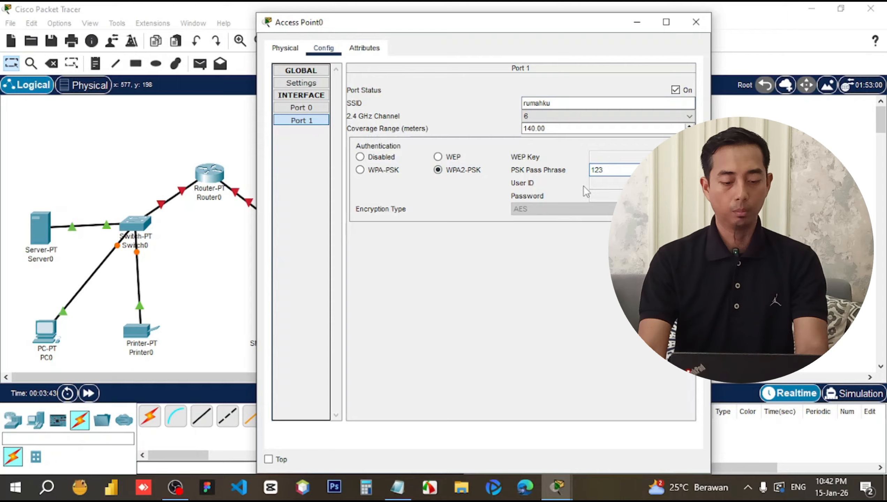
pyautogui.write('45678')
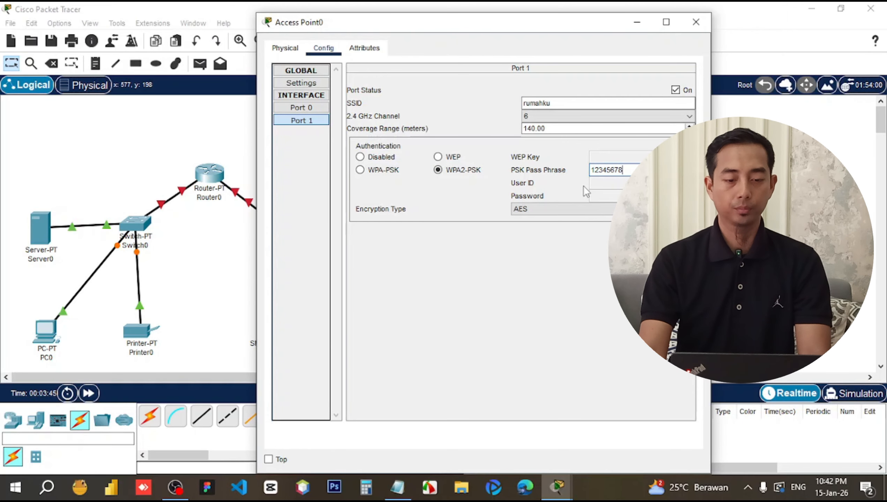
pyautogui.click(696, 22)
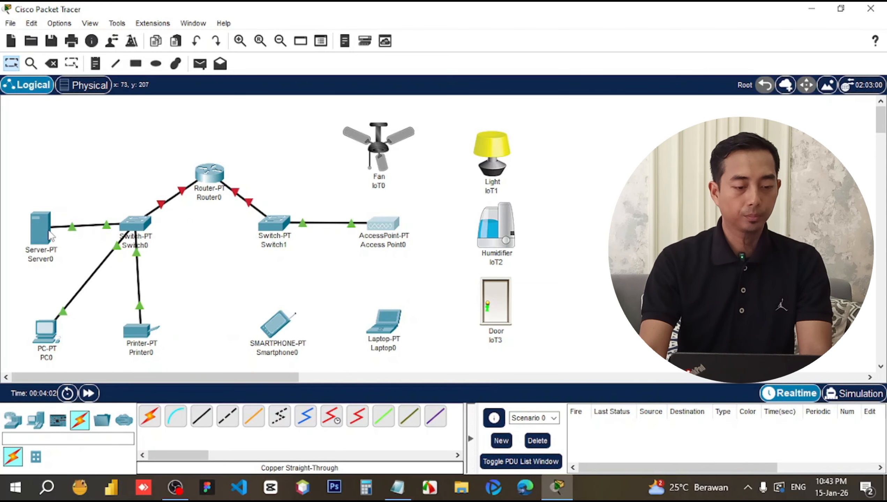
# Nudge Server0, PC0, Printer0 and Router0 slightly left to tidy the layout.
pyautogui.moveTo(50, 236); pyautogui.dragTo(45, 232)
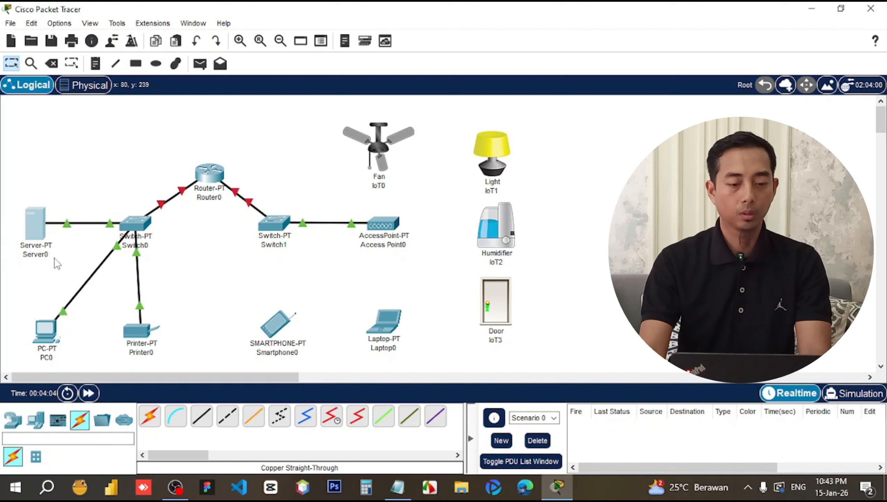
pyautogui.moveTo(52, 336); pyautogui.dragTo(50, 327)
pyautogui.moveTo(139, 333); pyautogui.dragTo(132, 333)
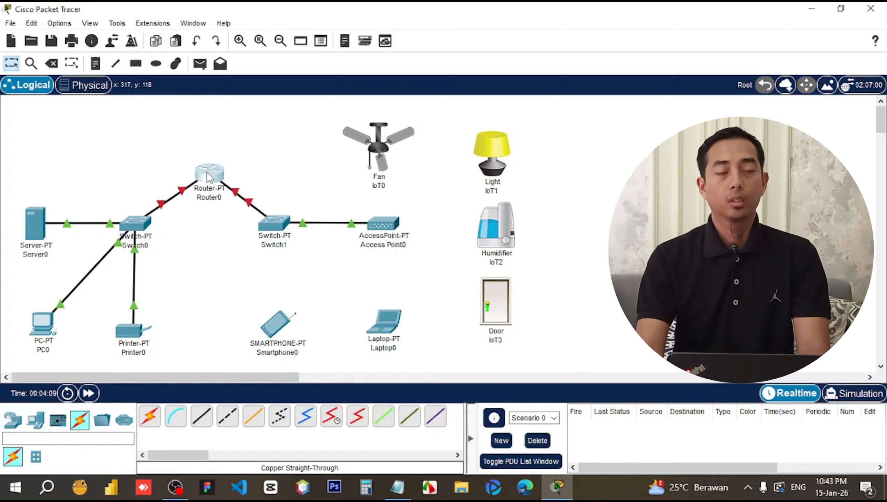
pyautogui.moveTo(209, 172); pyautogui.dragTo(205, 172)
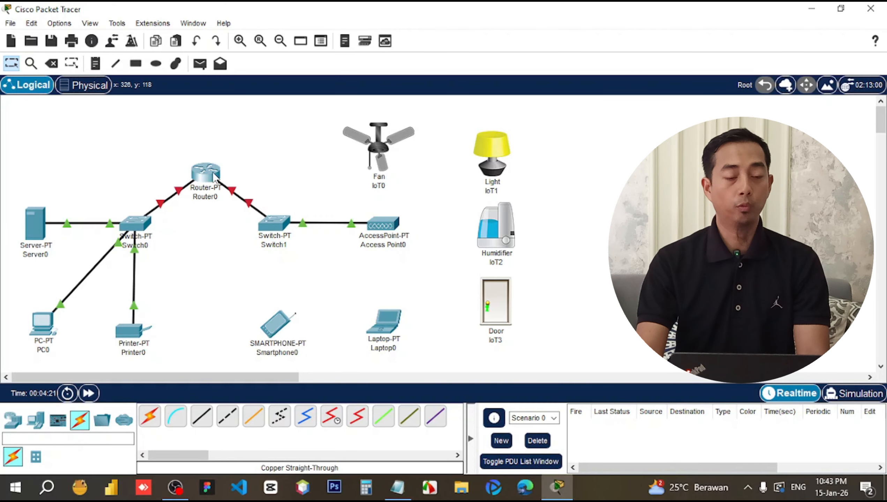
# In Router0's CLI, answer 'no' to the setup dialog and run enable.
pyautogui.moveTo(216, 180)
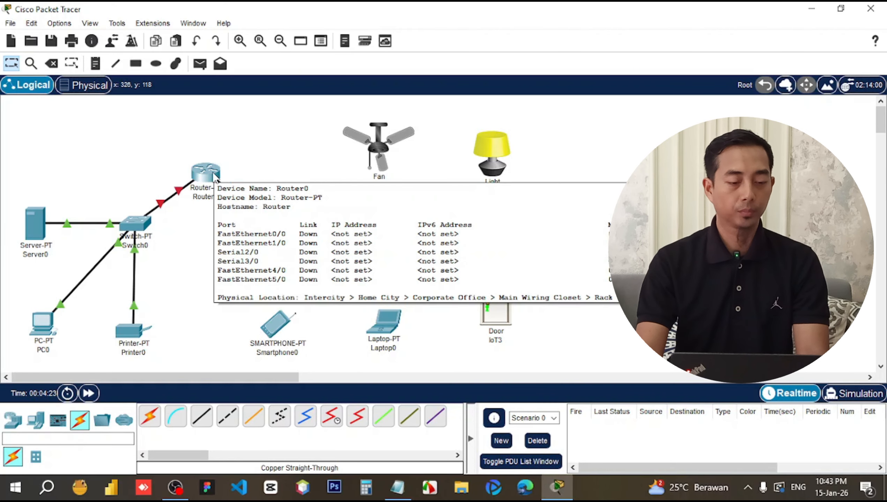
pyautogui.click(216, 180)
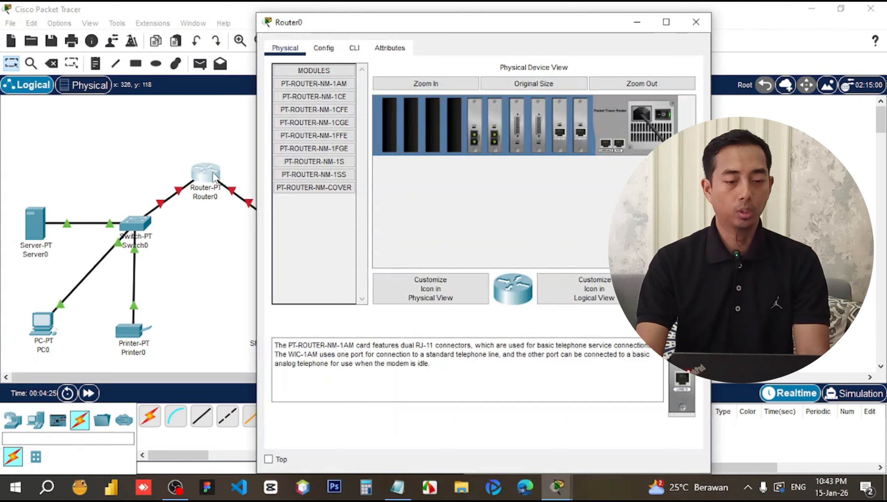
pyautogui.click(355, 49)
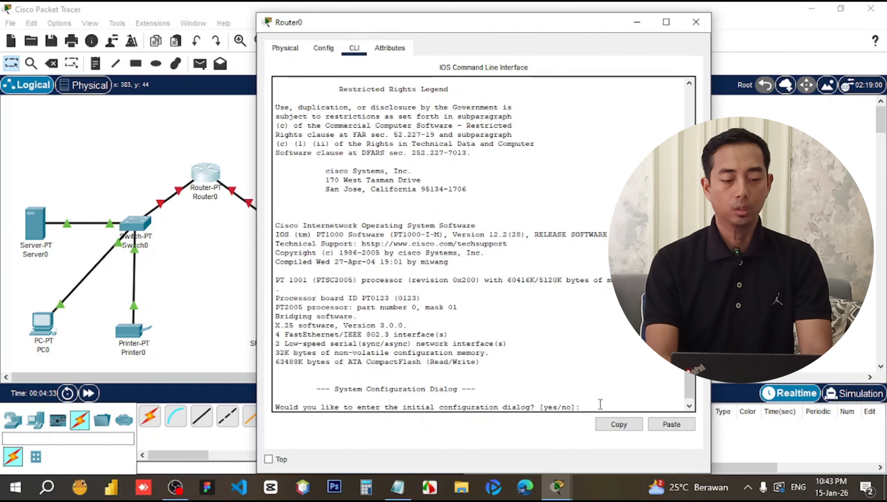
pyautogui.write('no')
pyautogui.press('Return')
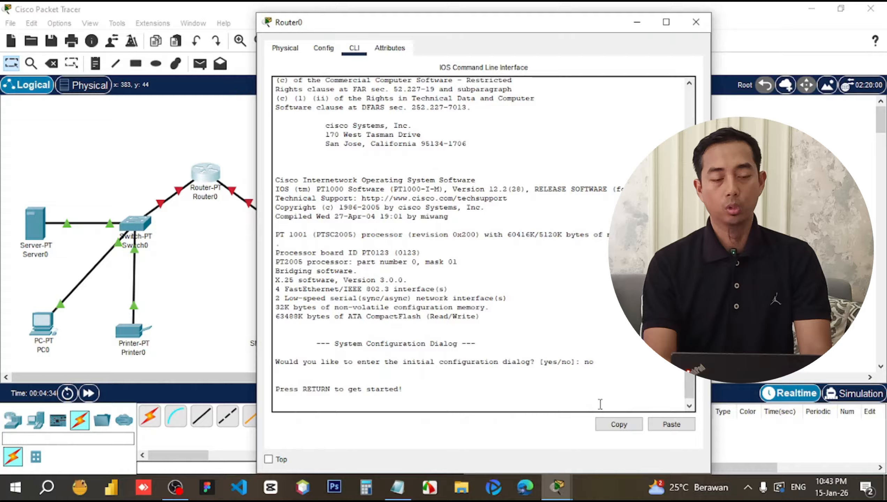
pyautogui.press('Return')
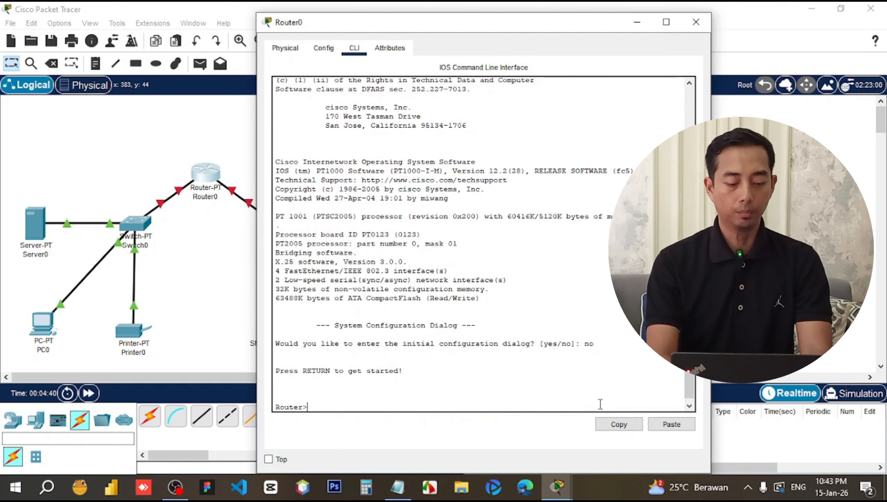
pyautogui.write('enable')
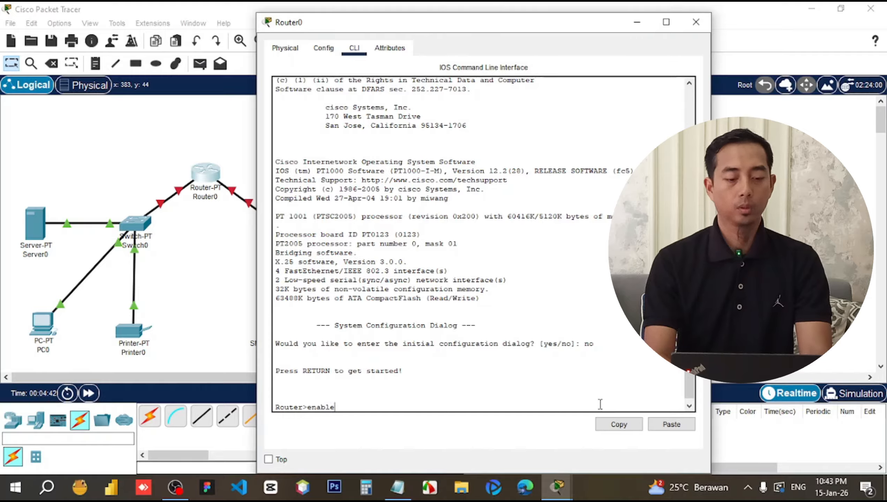
pyautogui.press('Return')
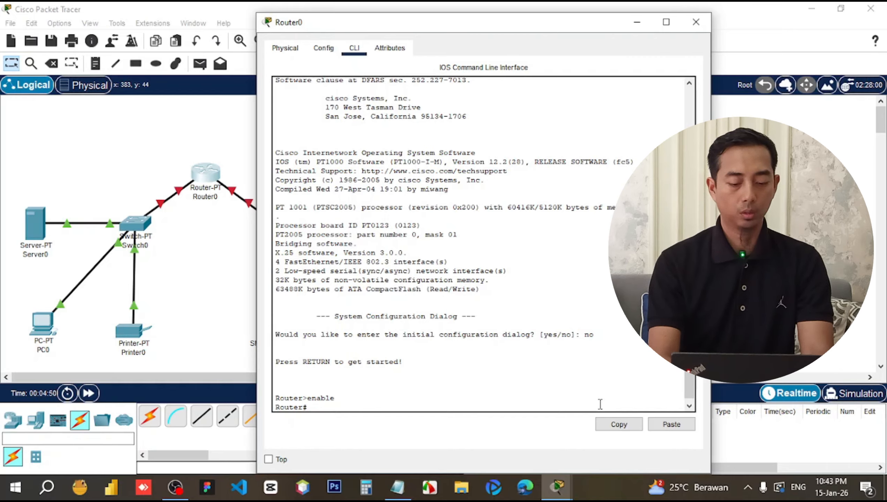
# Enter configure terminal and give interface fa0/0 the address 192.168.1.1 255.255.255.0.
pyautogui.write('configure terminal')
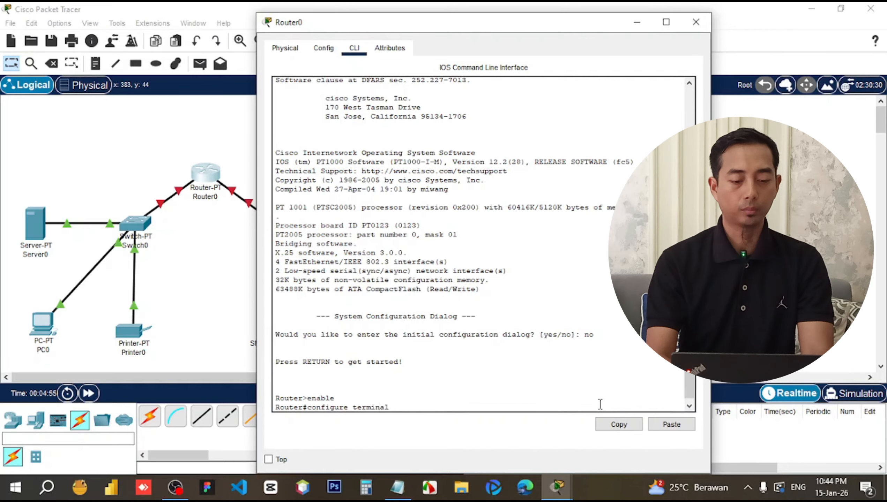
pyautogui.press('Return')
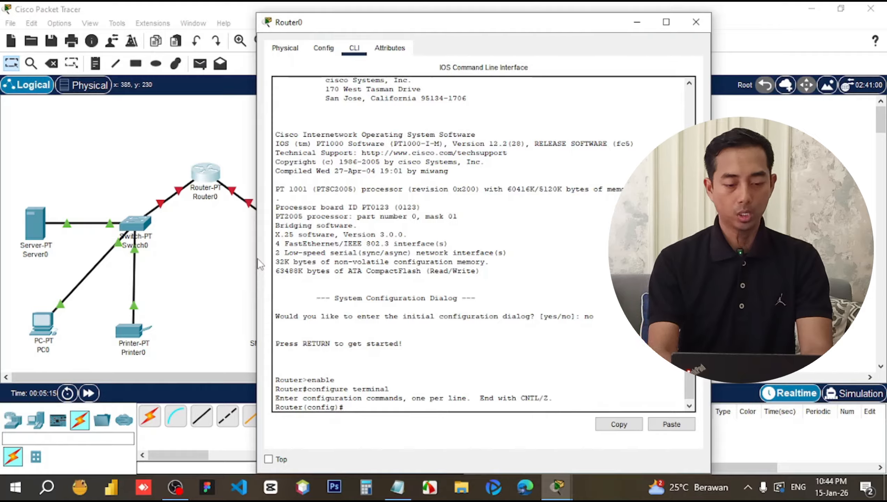
pyautogui.write('interface ')
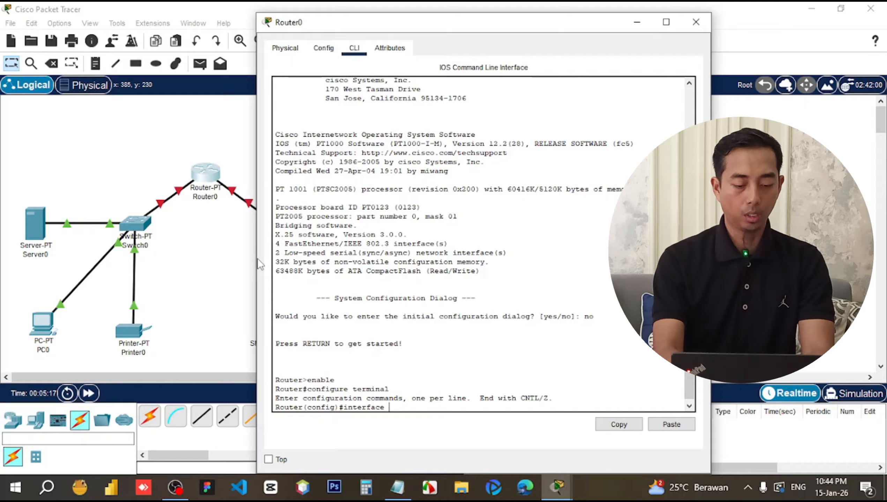
pyautogui.write('fa0')
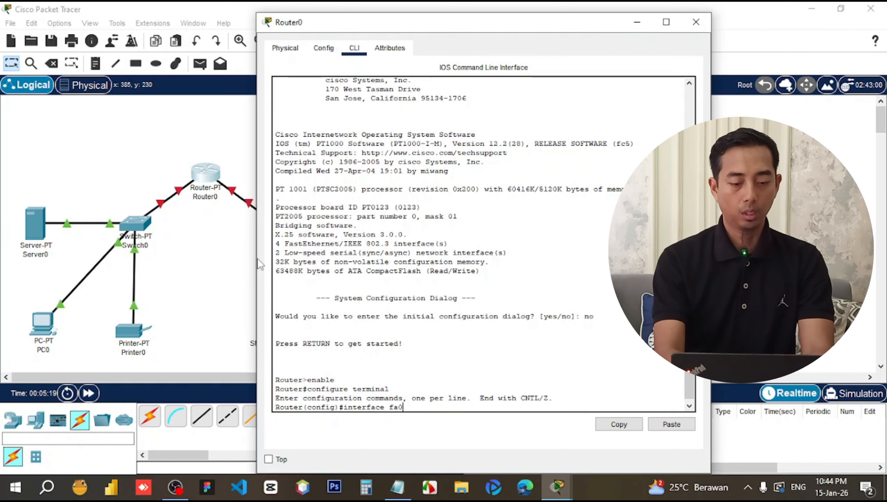
pyautogui.write('/0')
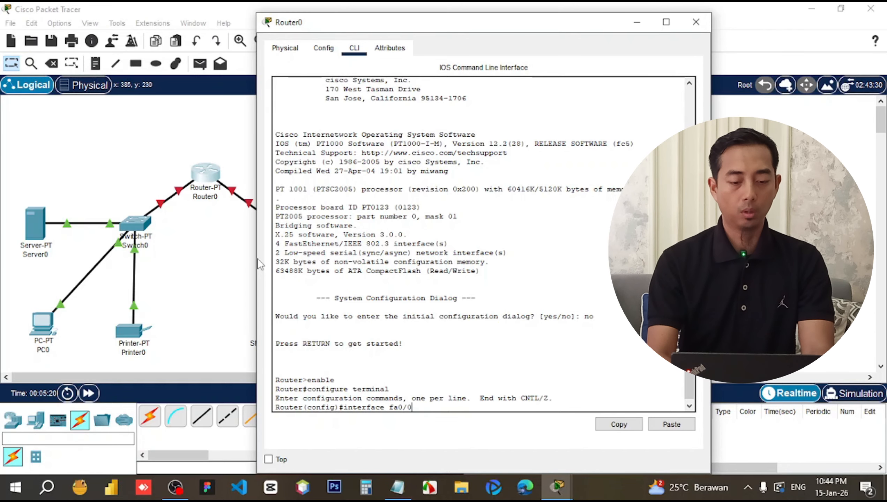
pyautogui.press('Return')
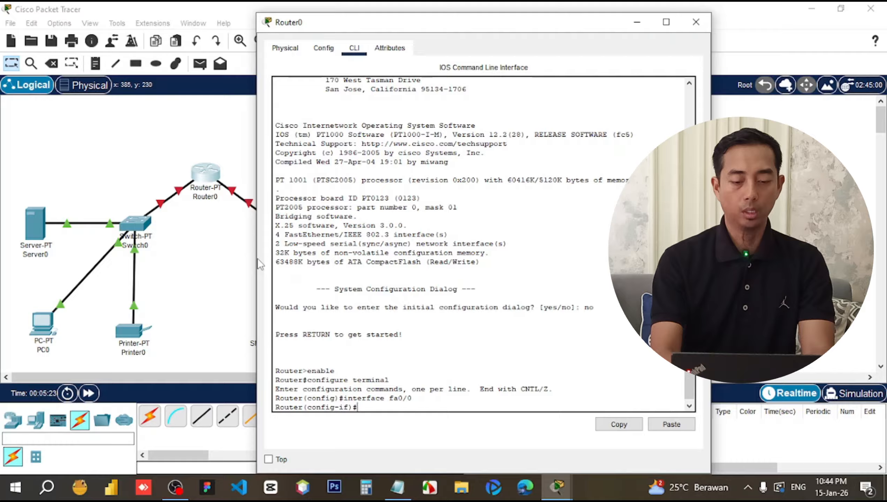
pyautogui.write('ip address')
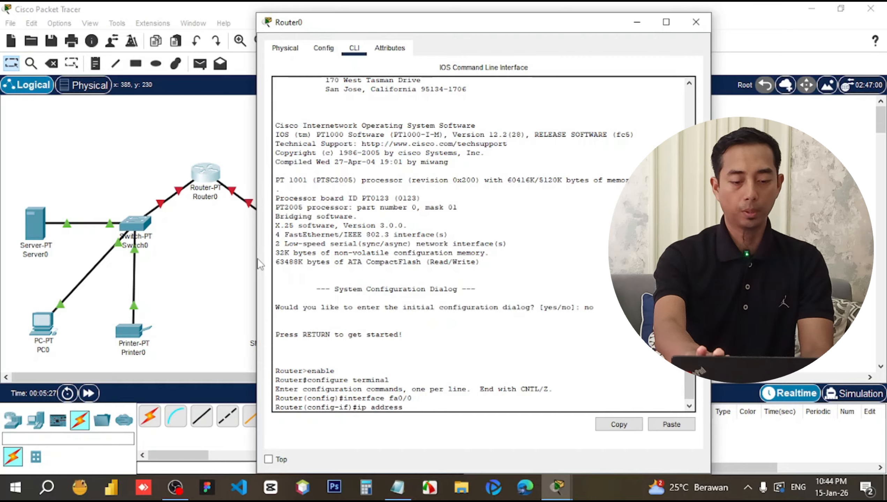
pyautogui.write(' 192')
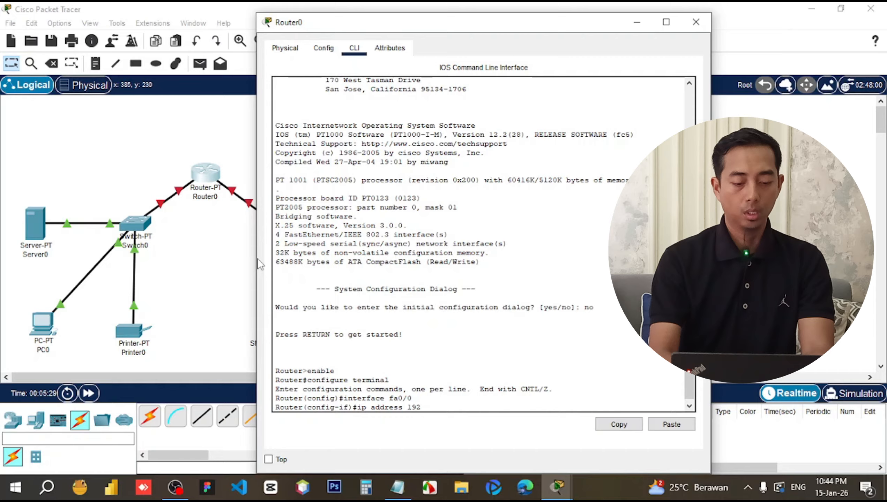
pyautogui.write('.168')
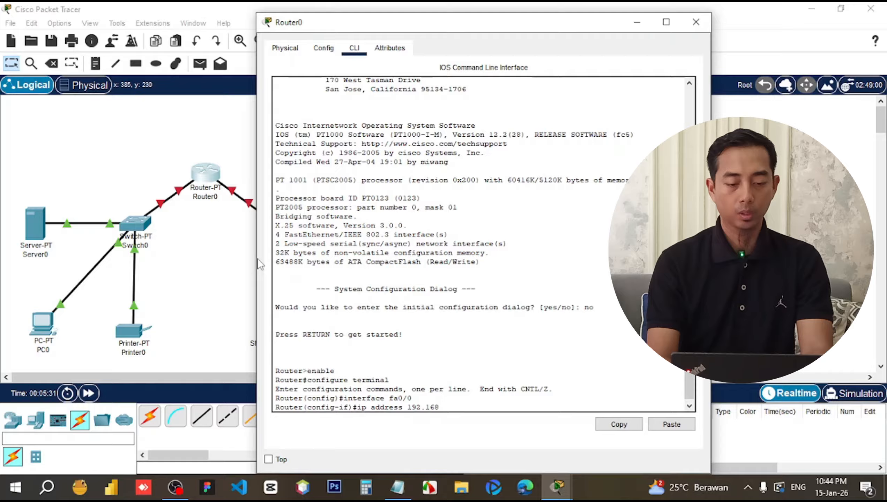
pyautogui.write('.1.')
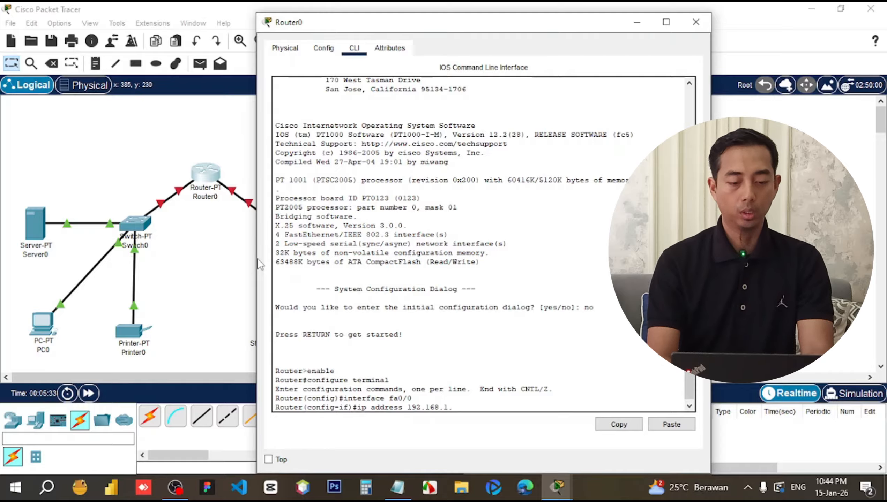
pyautogui.write('1')
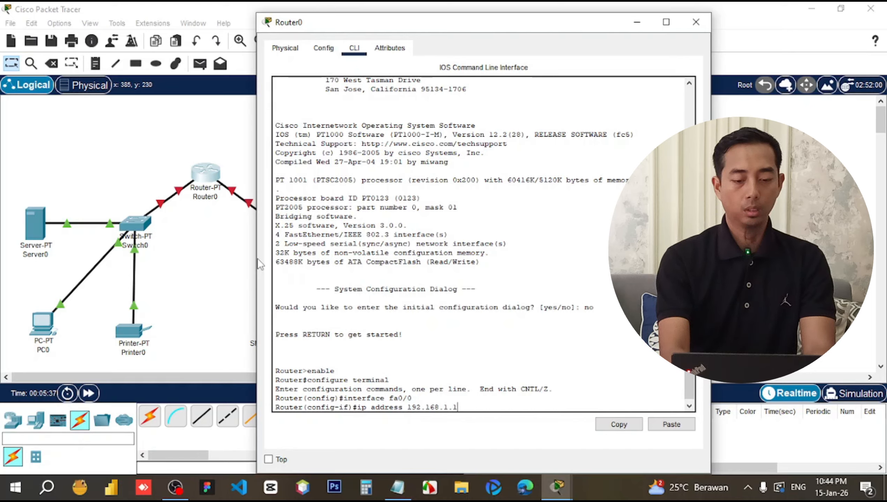
pyautogui.write(' 25')
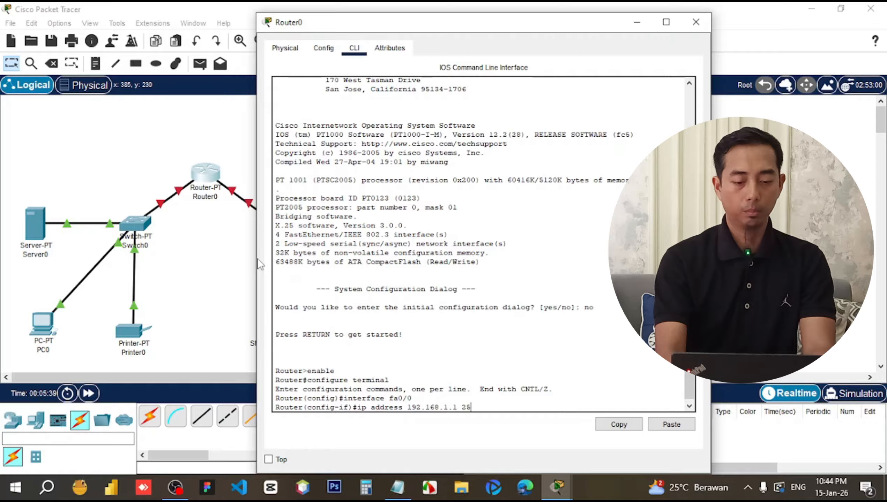
pyautogui.write('5.255')
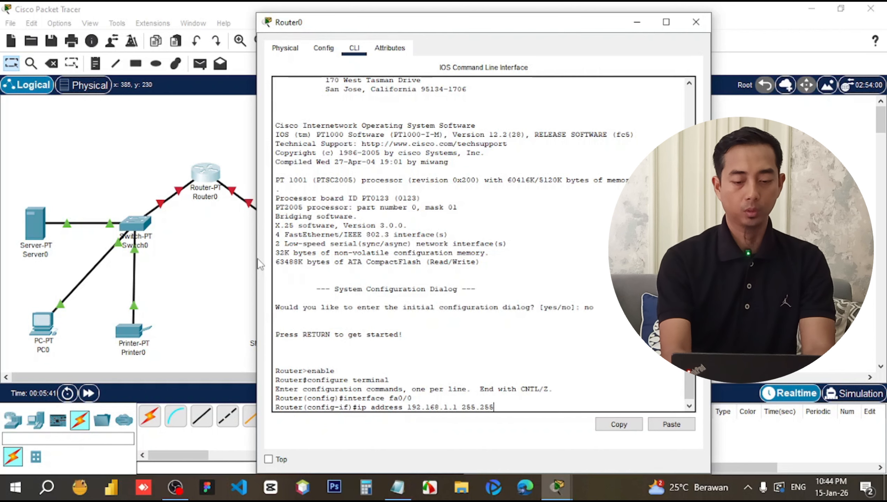
pyautogui.write('.255.')
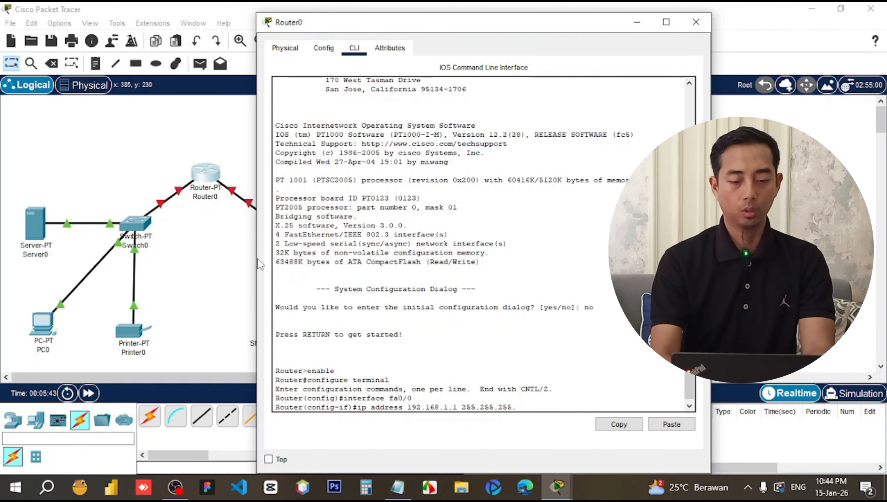
pyautogui.write('0')
pyautogui.press('Return')
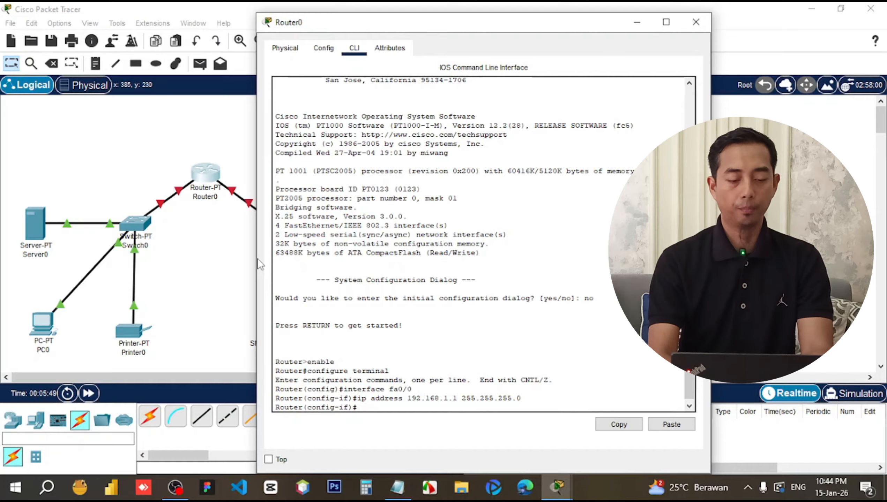
# Bring fa0/0 up with no shutdown and exit to global configuration.
pyautogui.write('n')
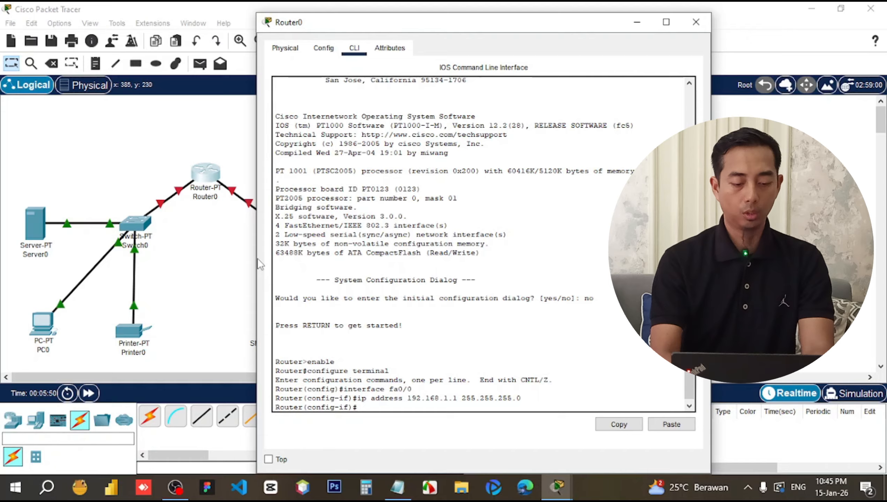
pyautogui.write('o shu')
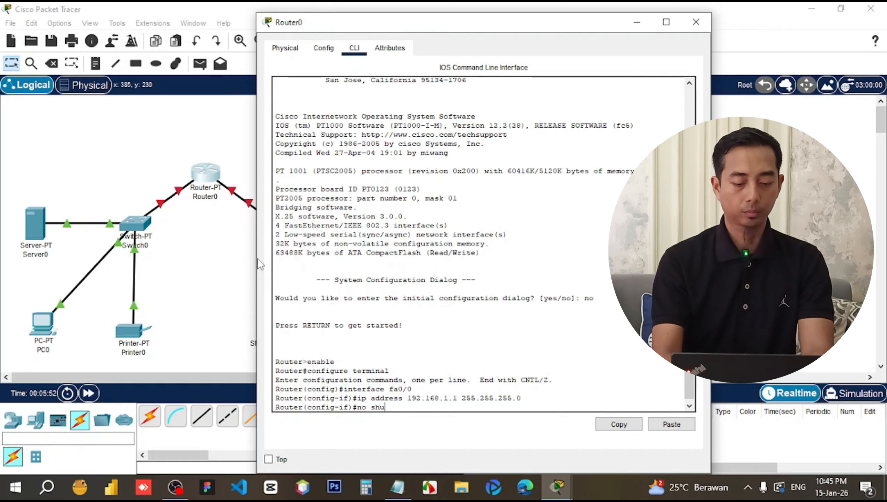
pyautogui.write('tdown')
pyautogui.press('Return')
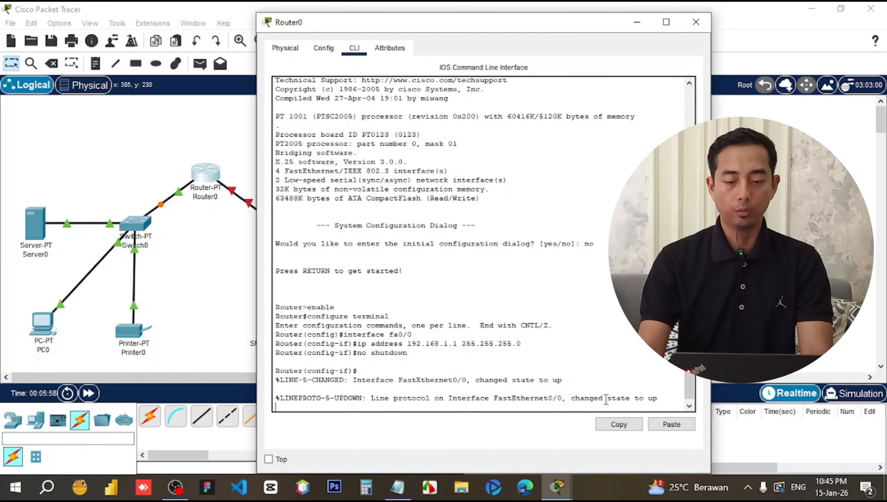
pyautogui.moveTo(603, 402); pyautogui.dragTo(649, 403)
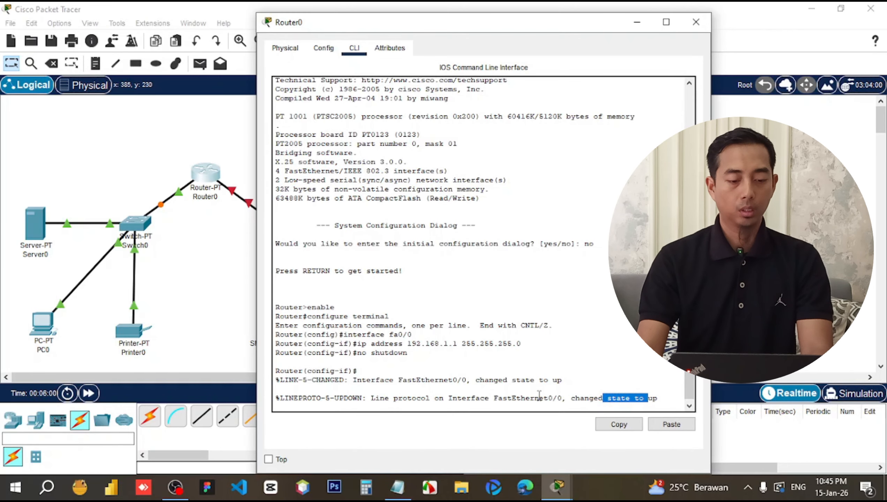
pyautogui.click(659, 396)
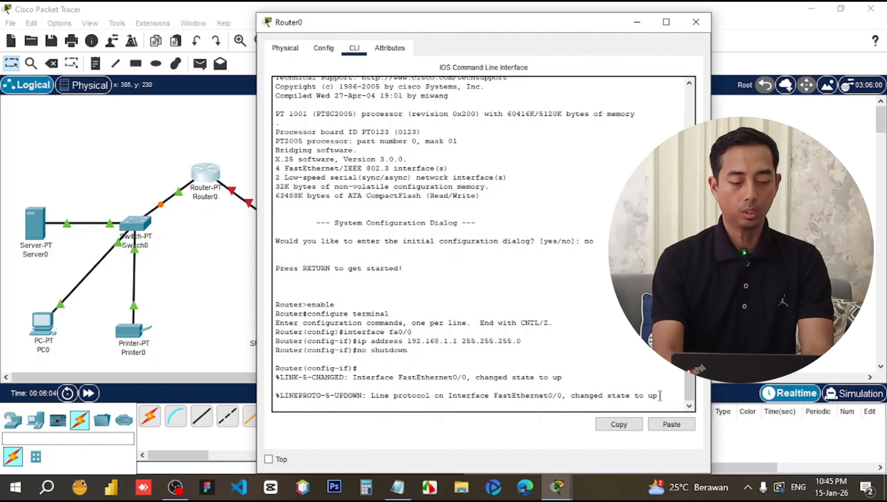
pyautogui.press('Return')
pyautogui.write('exit')
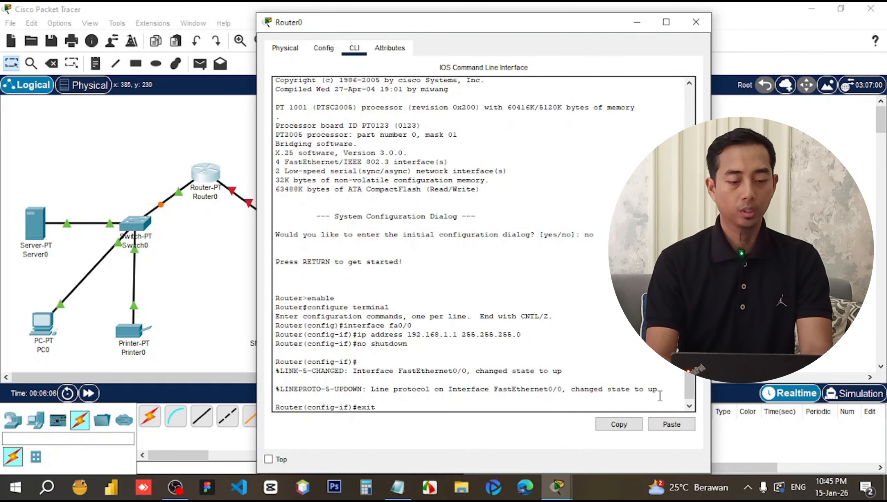
pyautogui.press('Return')
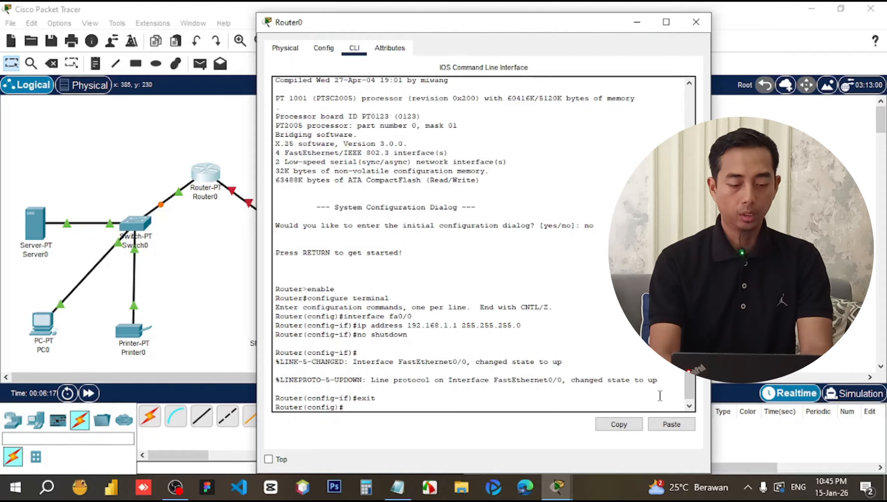
# Create DHCP pool switch1 with network 192.168.1.0 255.255.255.0.
pyautogui.write('ip d')
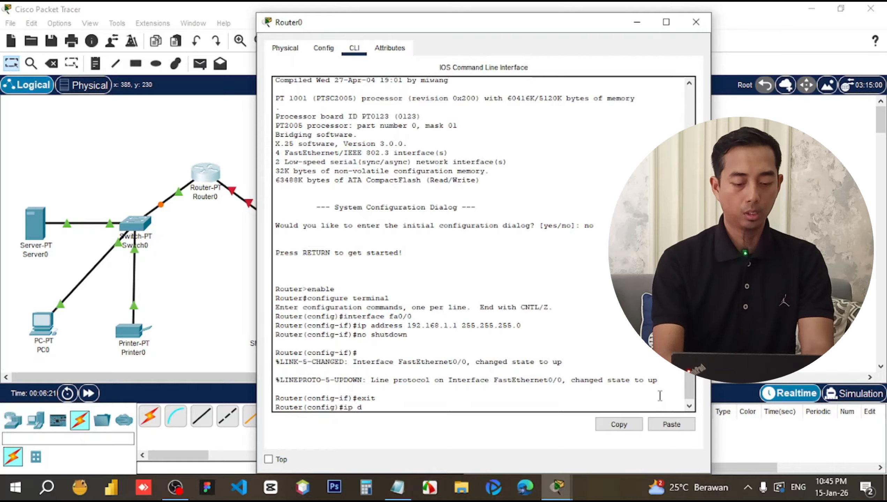
pyautogui.write('hcp pool')
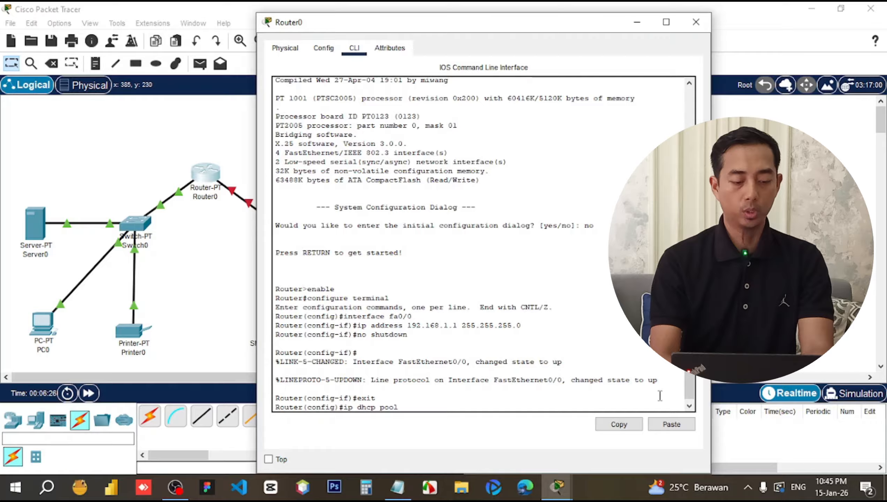
pyautogui.write('switch1')
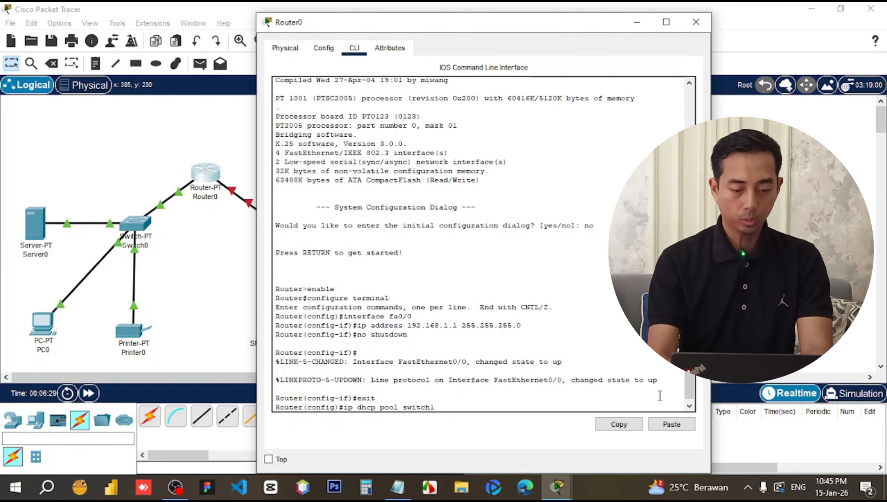
pyautogui.press('Return')
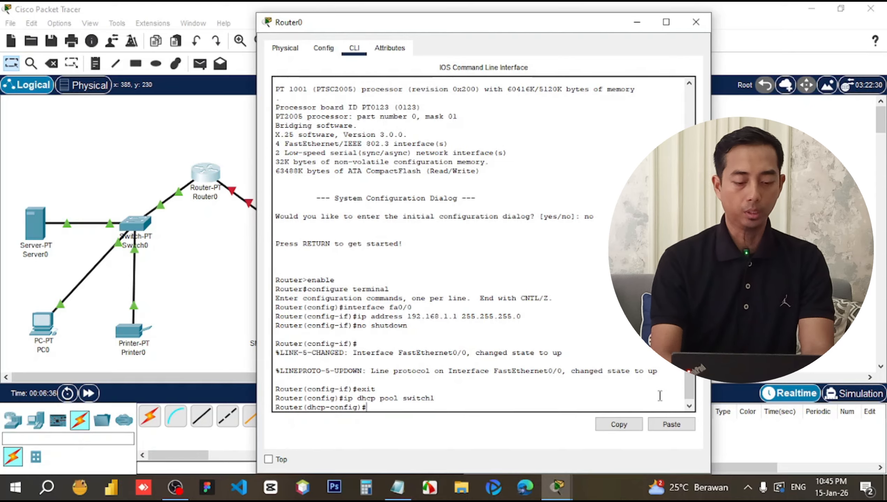
pyautogui.write('netwo')
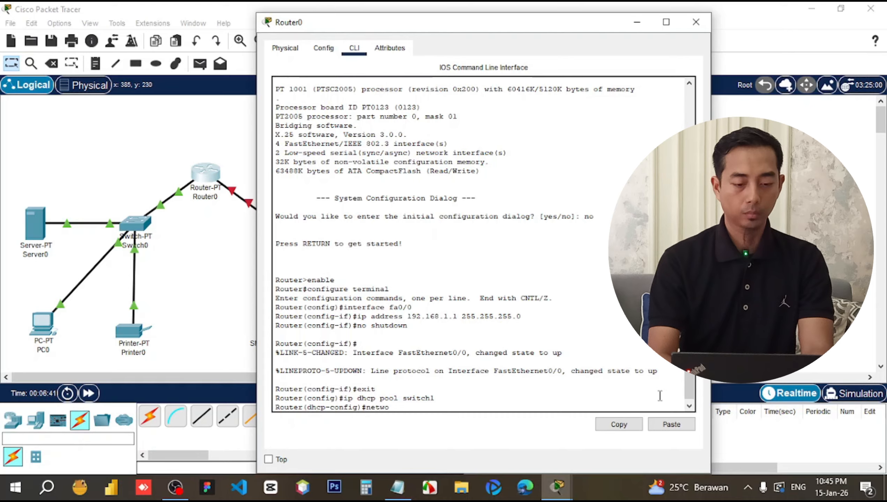
pyautogui.write('rk 192.')
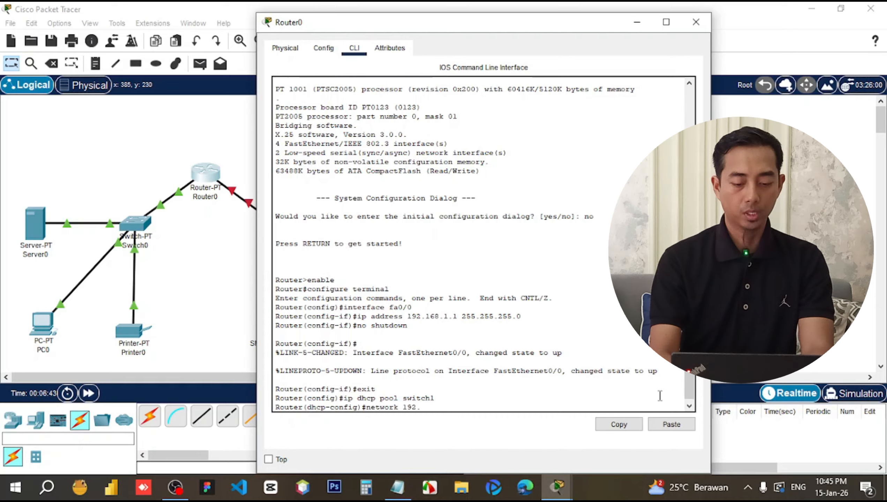
pyautogui.write('168')
pyautogui.press('BackSpace')
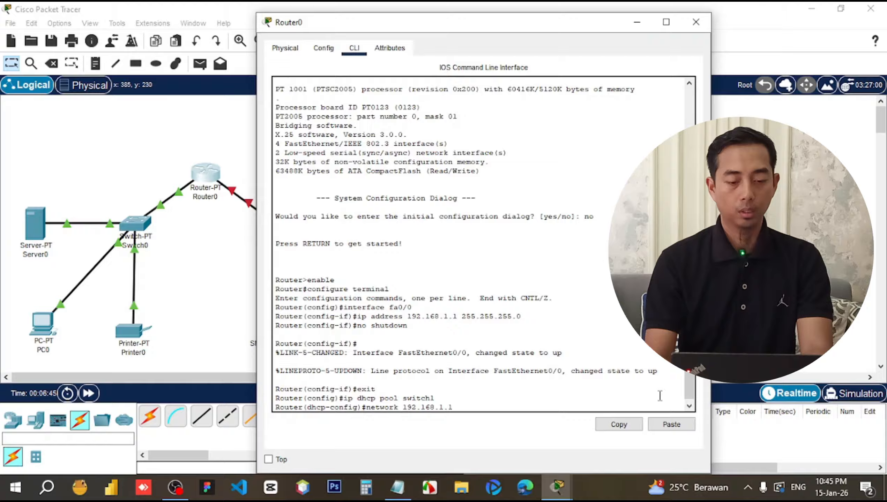
pyautogui.write('0')
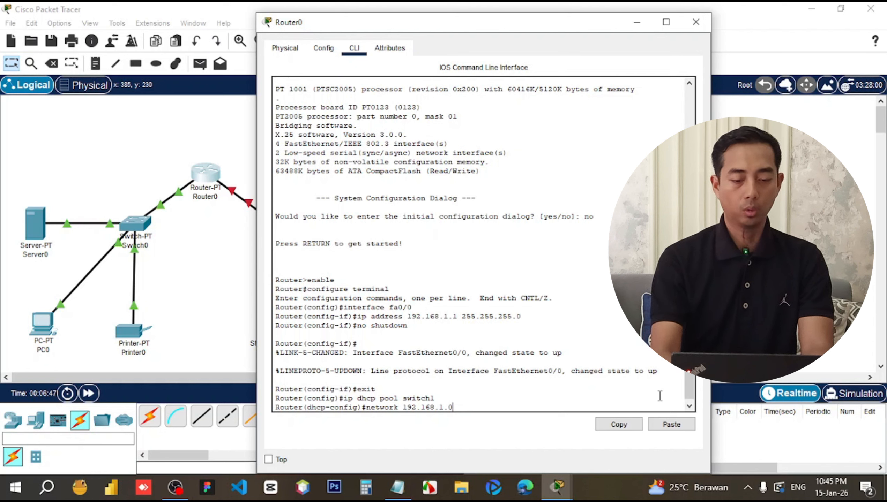
pyautogui.write(' 255')
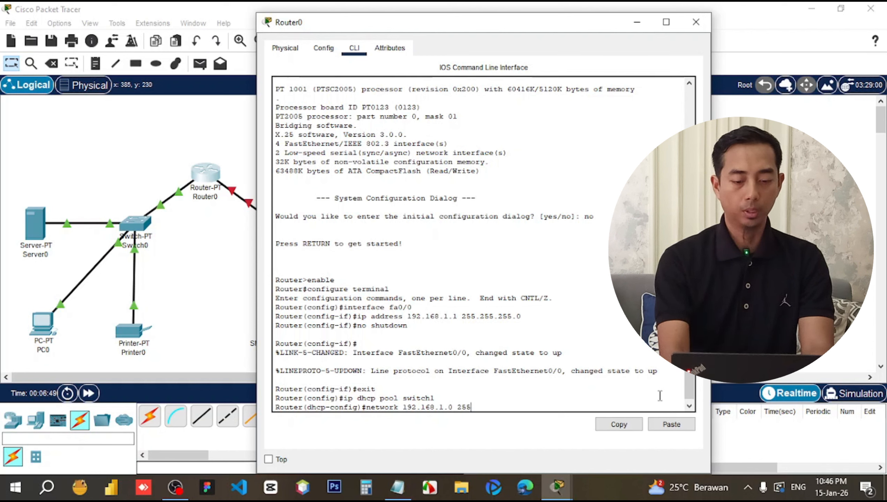
pyautogui.write('.255.255')
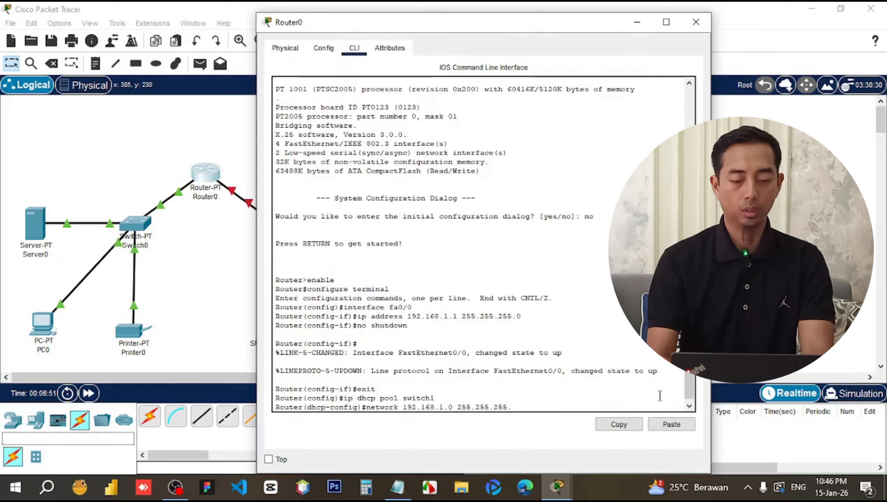
pyautogui.write('.0')
pyautogui.press('Return')
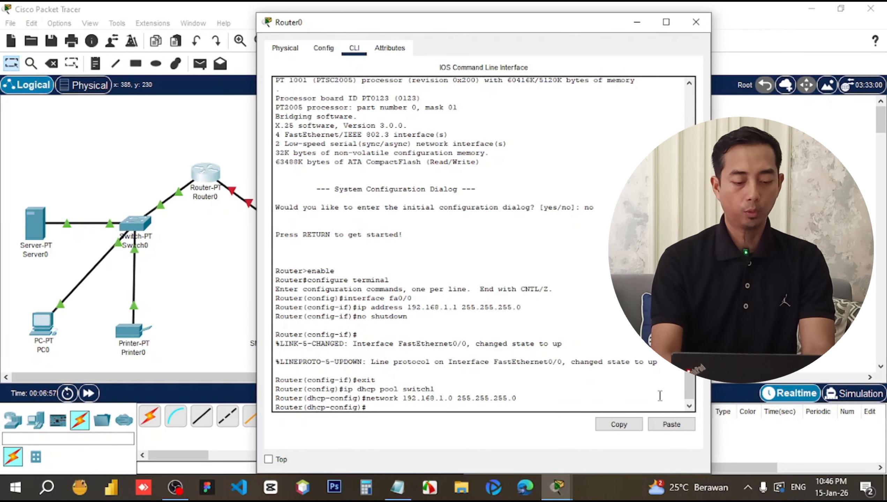
# Set the pool's default-router 192.168.1.1 and dns-server 192.168.1.10, then exit.
pyautogui.write('defa')
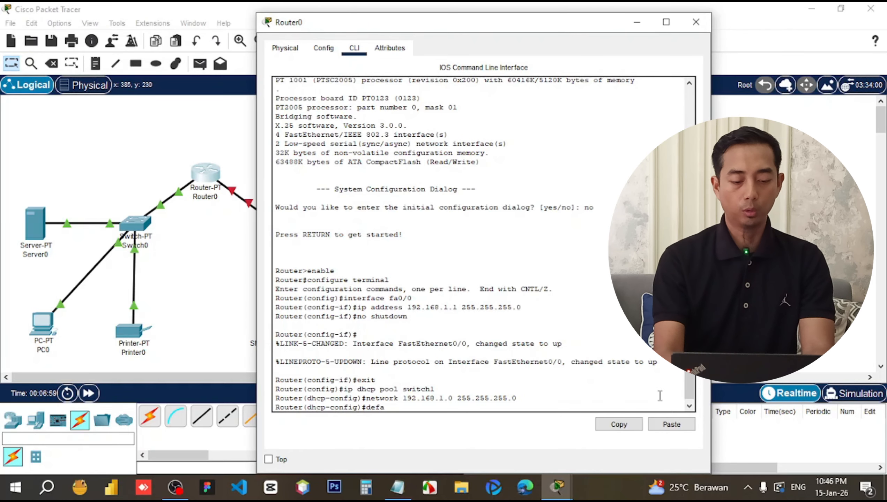
pyautogui.write('ult-router')
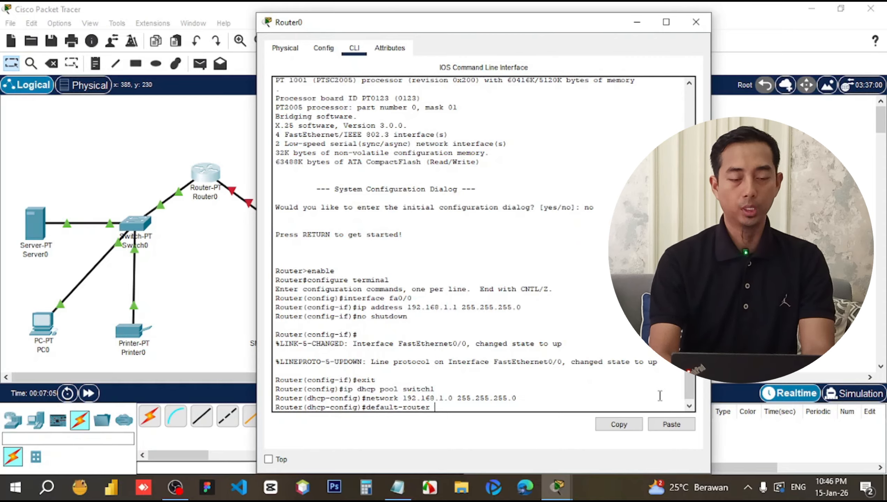
pyautogui.write('19')
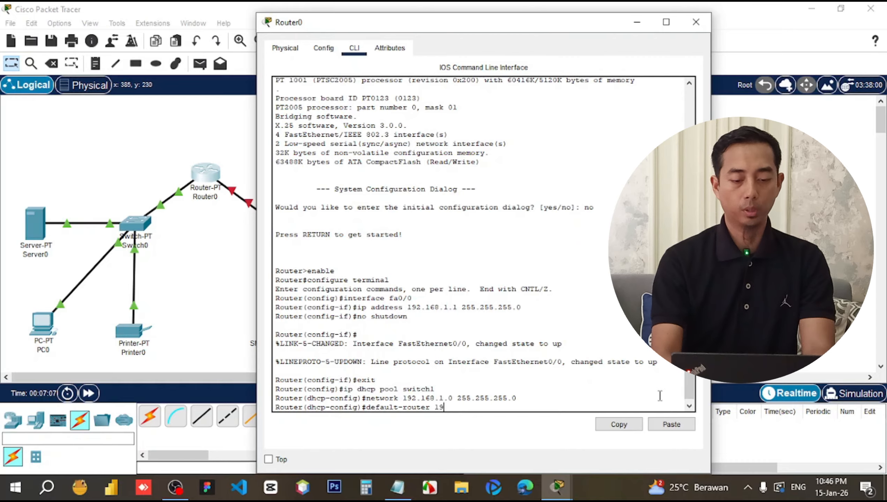
pyautogui.write('2.168')
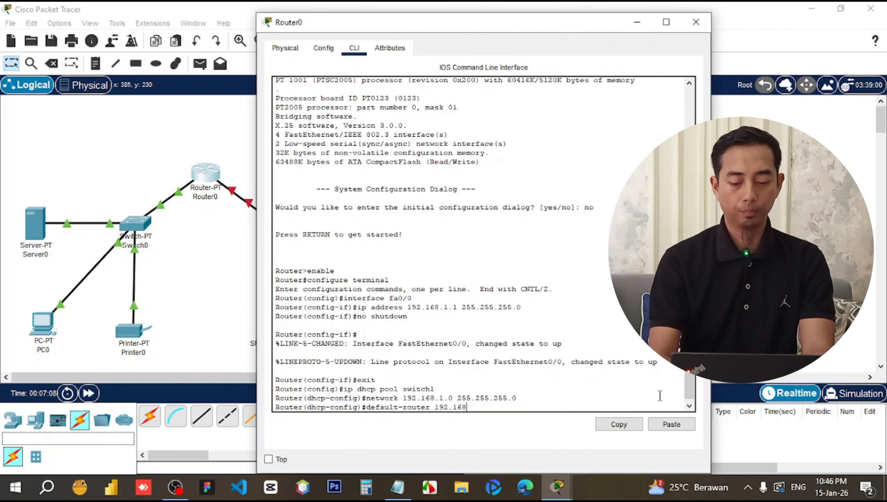
pyautogui.write('.1.1')
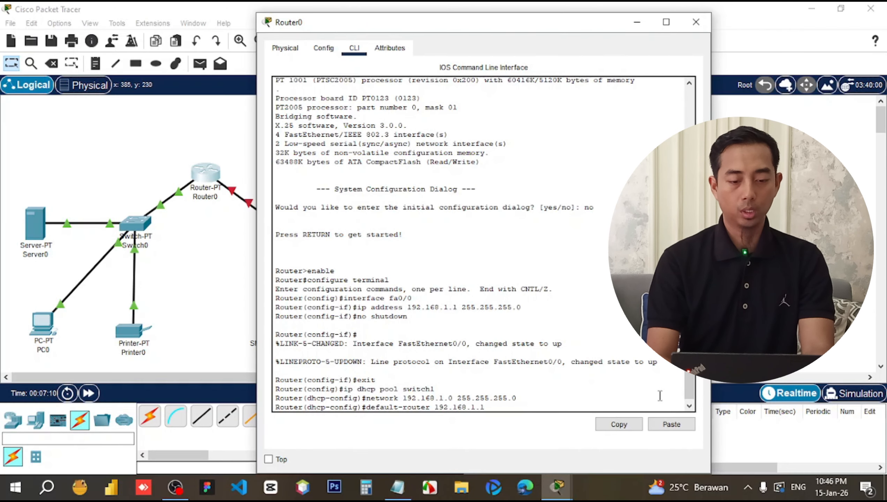
pyautogui.press('Return')
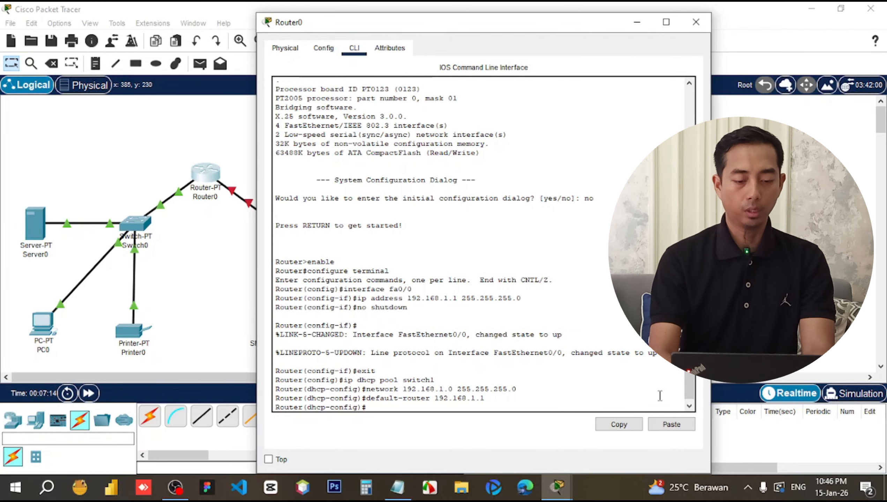
pyautogui.write('dns')
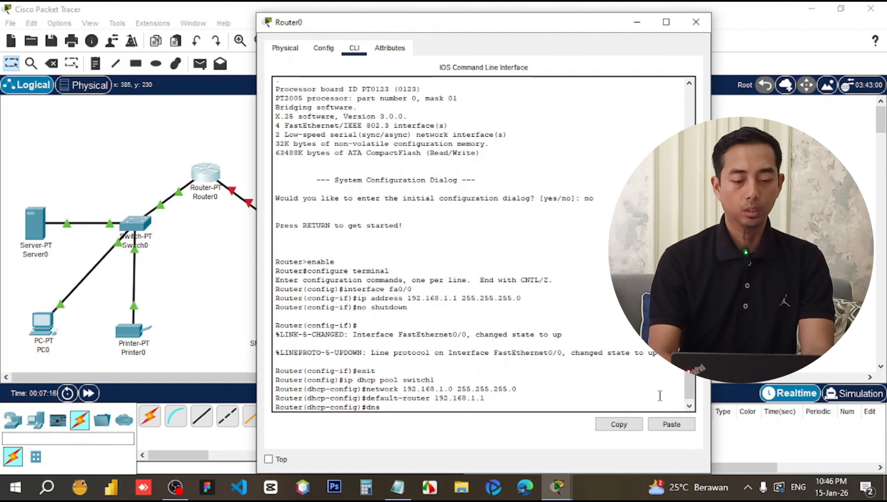
pyautogui.write('-ser')
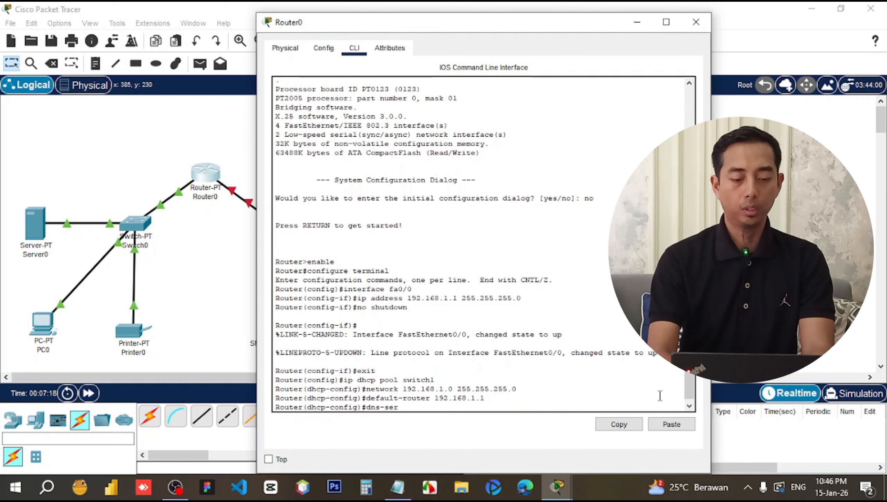
pyautogui.write('ver 192.1')
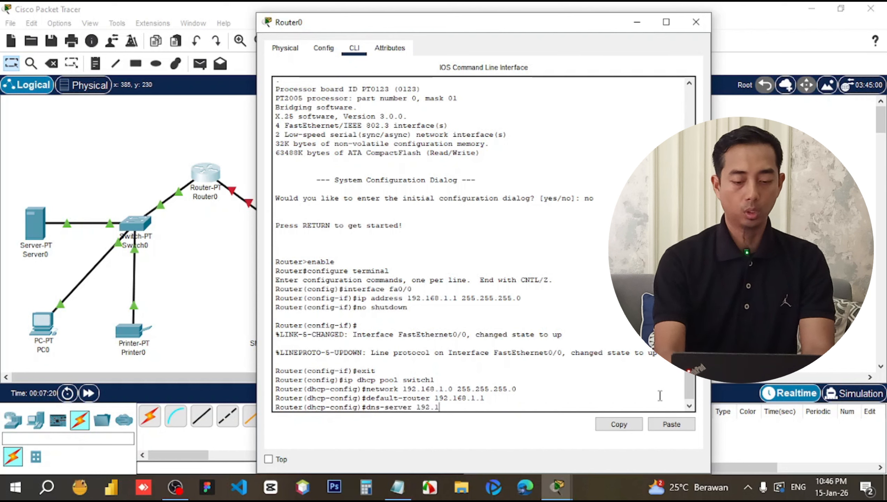
pyautogui.write('68.1')
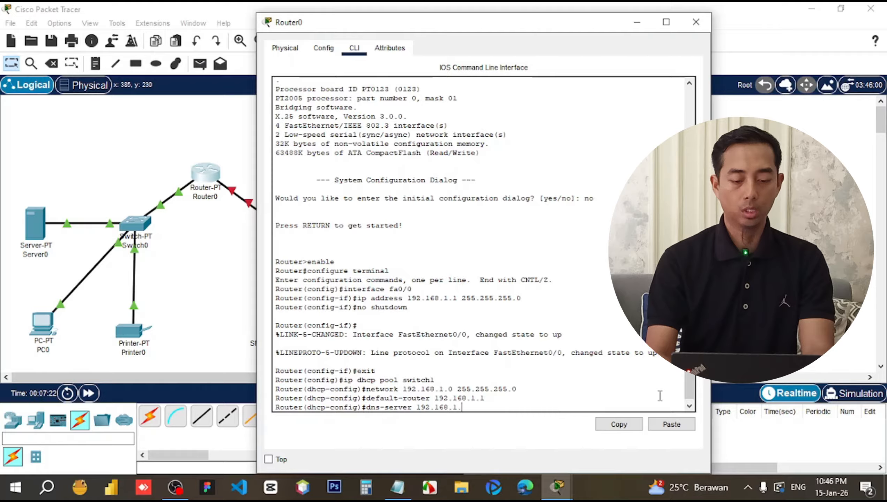
pyautogui.write('.10')
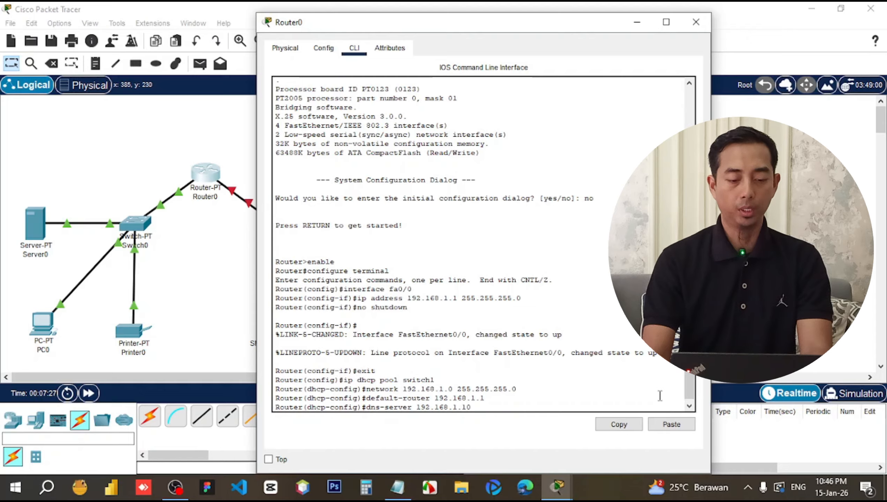
pyautogui.press('Return')
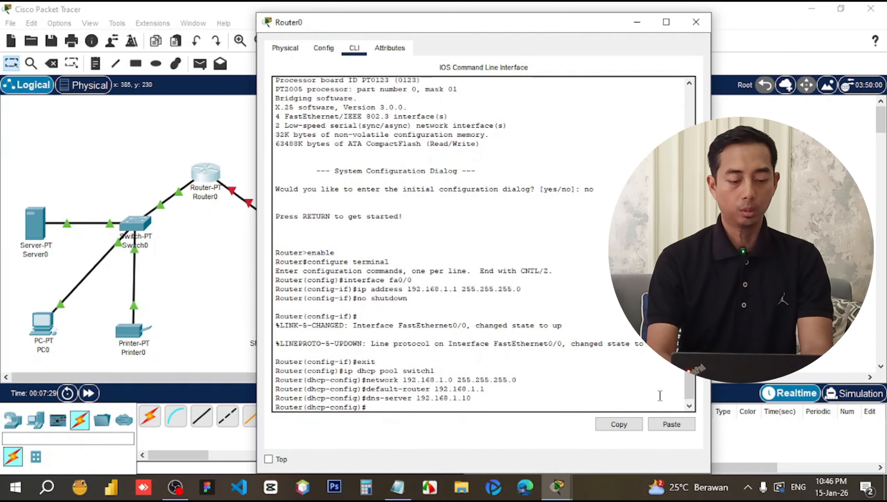
pyautogui.write('exit')
pyautogui.press('Return')
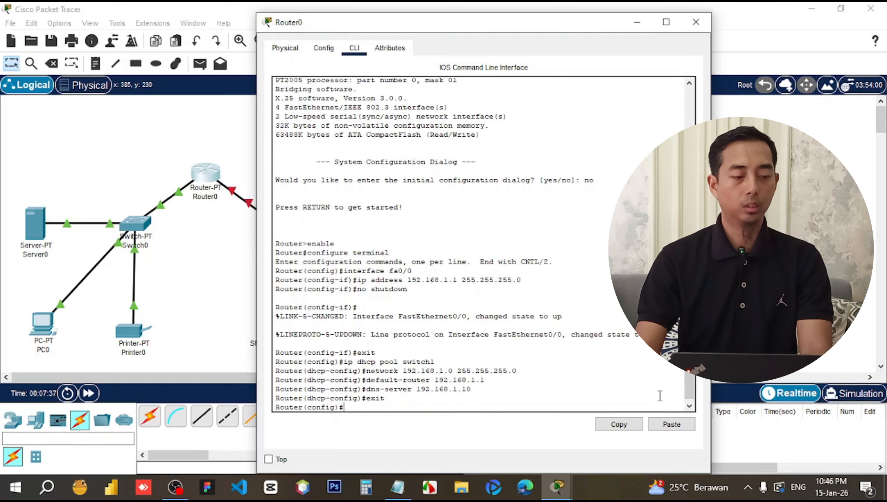
# Reopen Router0's CLI and start typing an interface command.
pyautogui.click(162, 249)
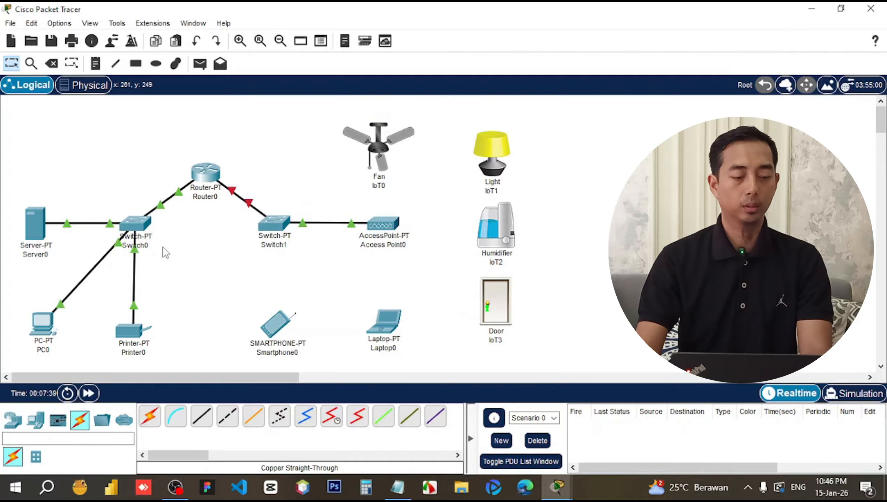
pyautogui.moveTo(32, 166); pyautogui.dragTo(178, 356)
pyautogui.click(249, 313)
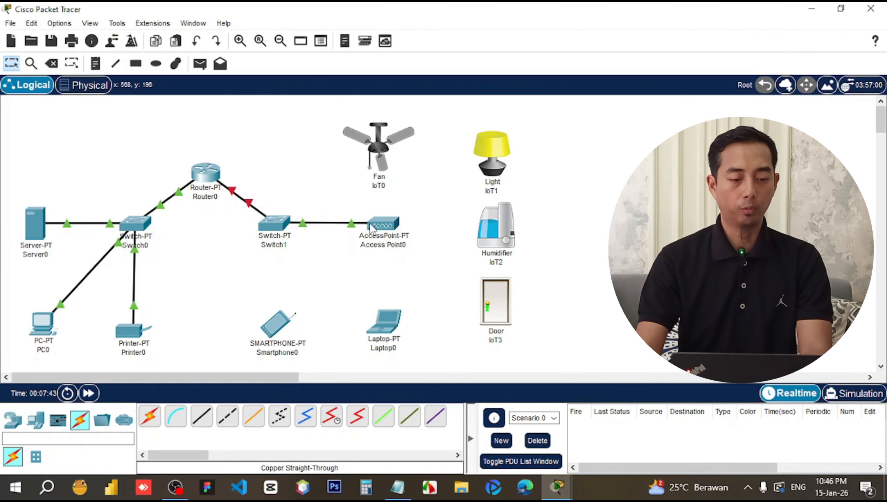
pyautogui.click(208, 179)
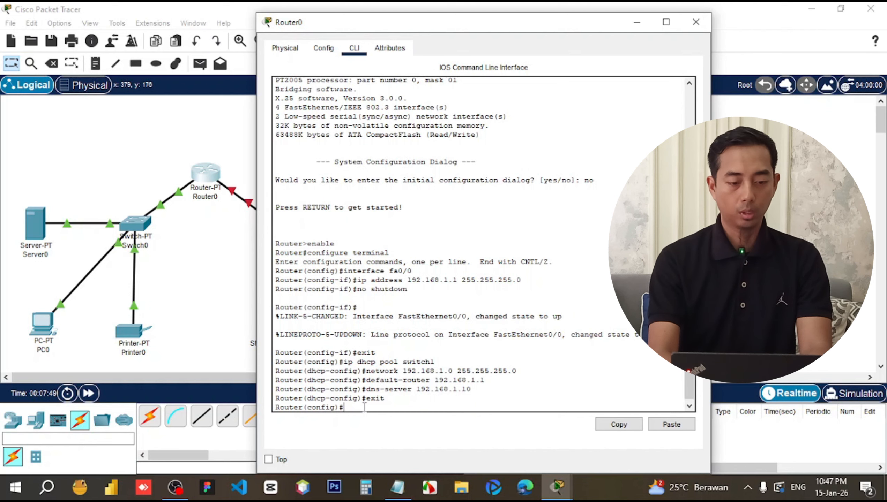
pyautogui.write('interface')
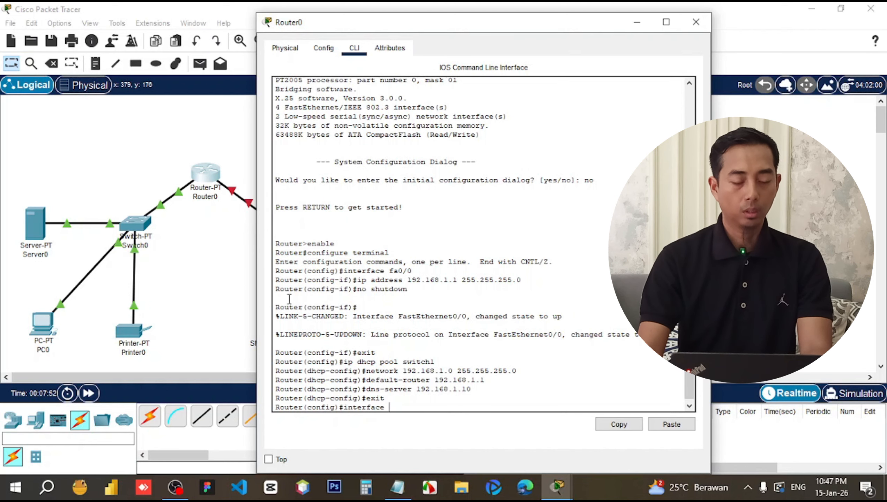
# Check that the Router0–Switch1 link uses Fa1/0, then return to Router0's CLI.
pyautogui.click(225, 228)
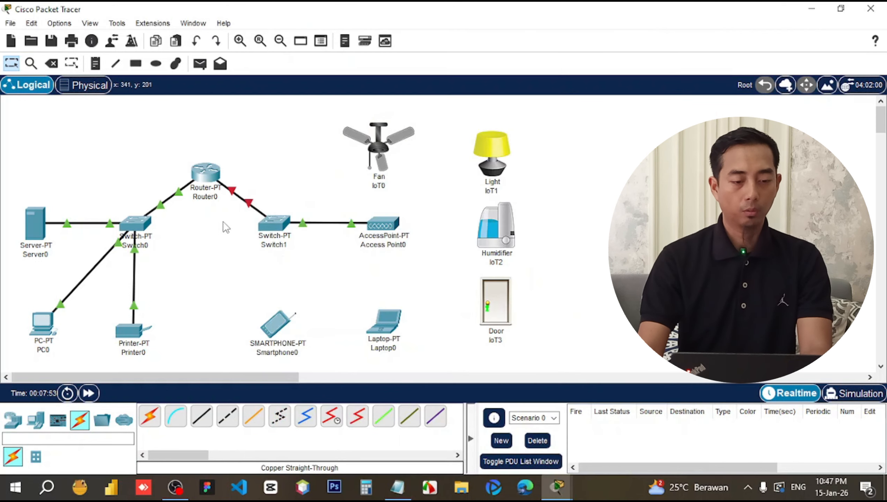
pyautogui.moveTo(233, 197)
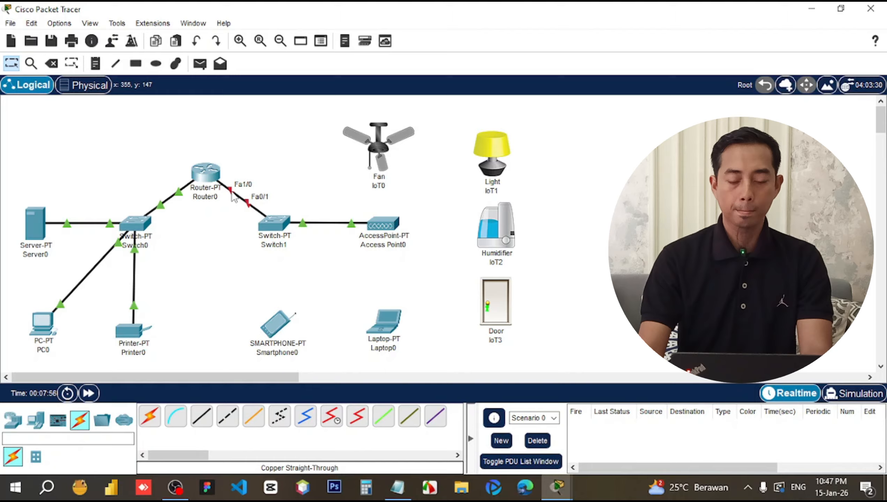
pyautogui.click(214, 176)
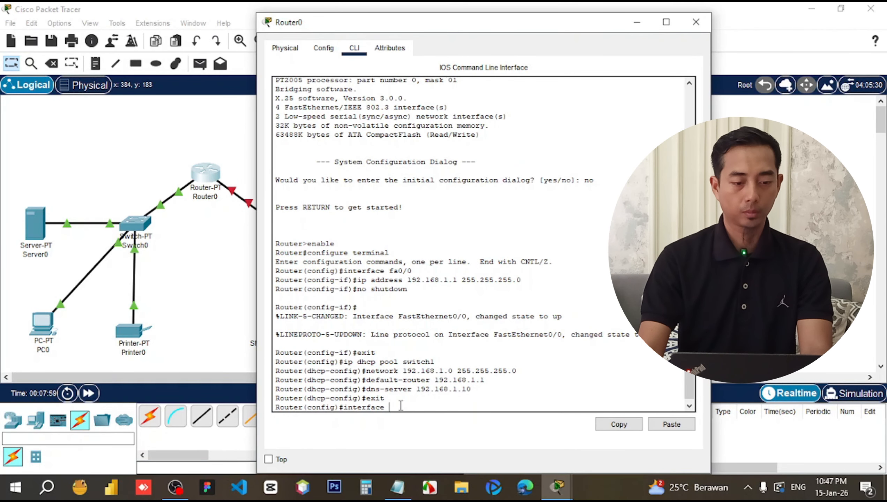
# Give Router0's FastEthernet1/0 address 192.168.2.1 255.255.255.0, enable it with no shutdown, and exit.
pyautogui.write('fa0/')
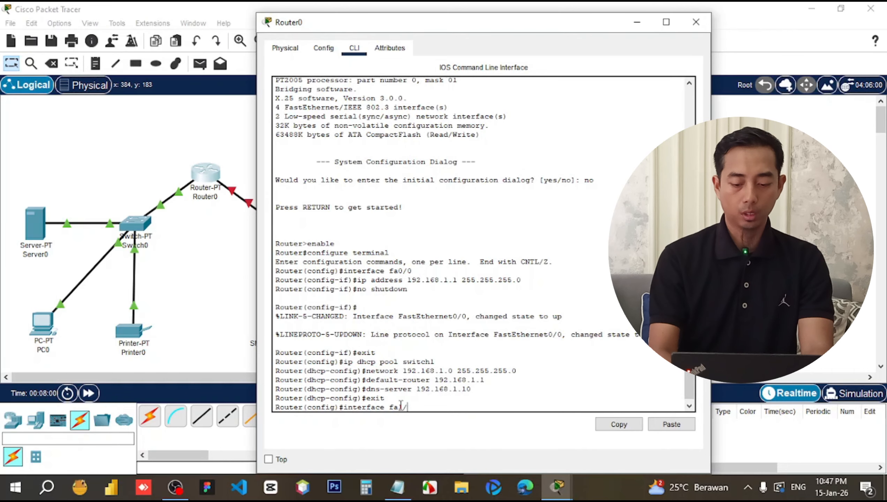
pyautogui.write('0')
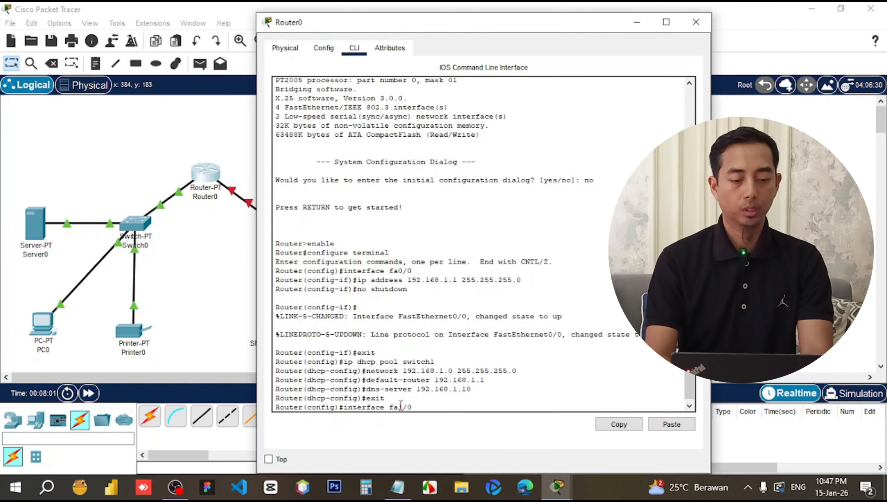
pyautogui.press('Return')
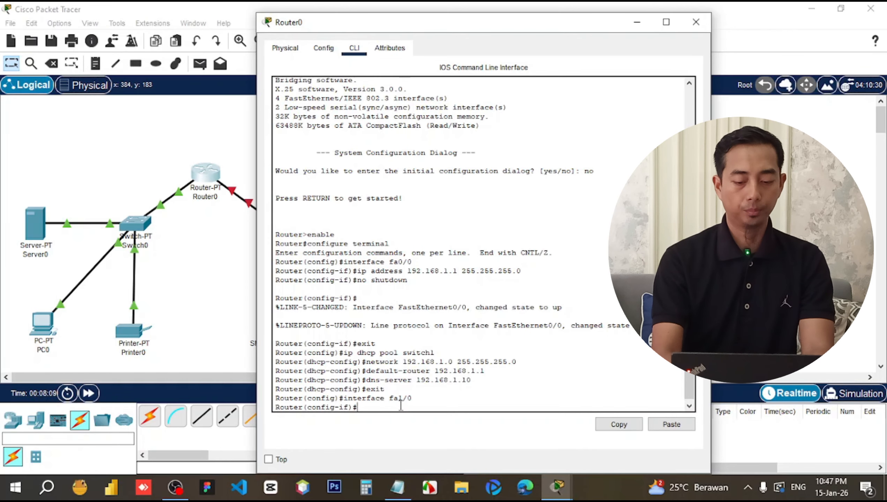
pyautogui.write('ip add')
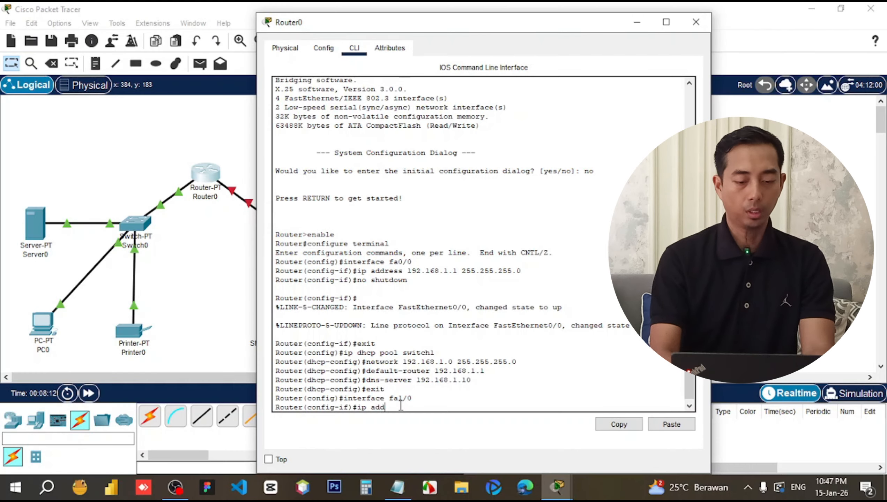
pyautogui.write('ress 192.168.2.')
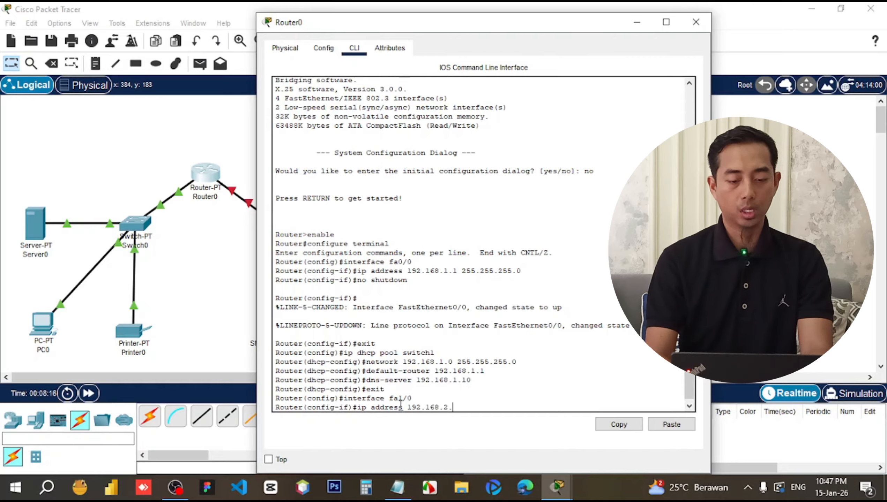
pyautogui.write('1 25')
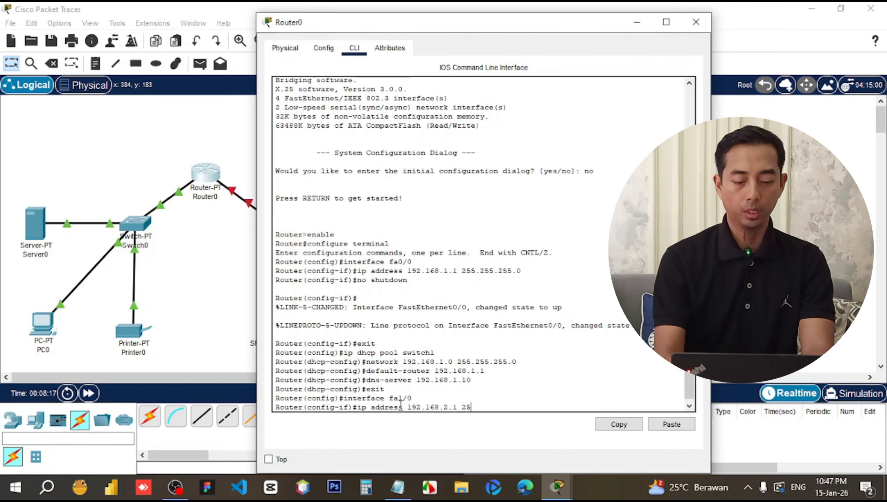
pyautogui.write('5.255')
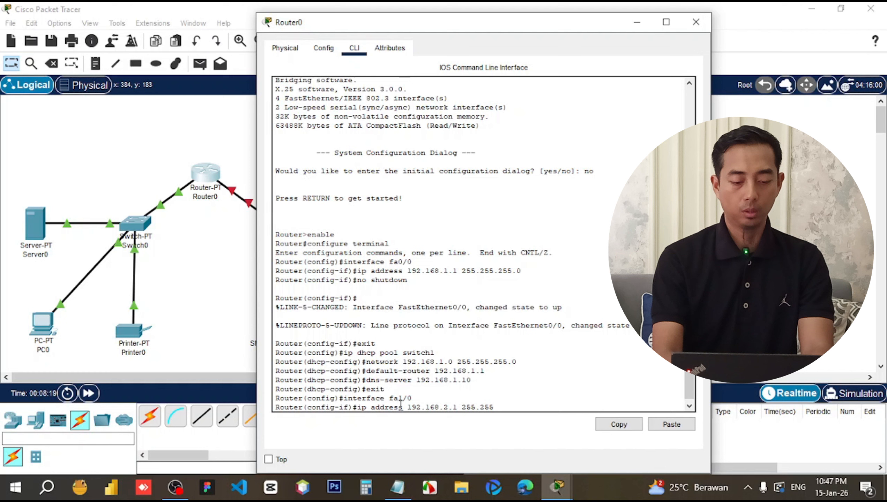
pyautogui.write('.255.0')
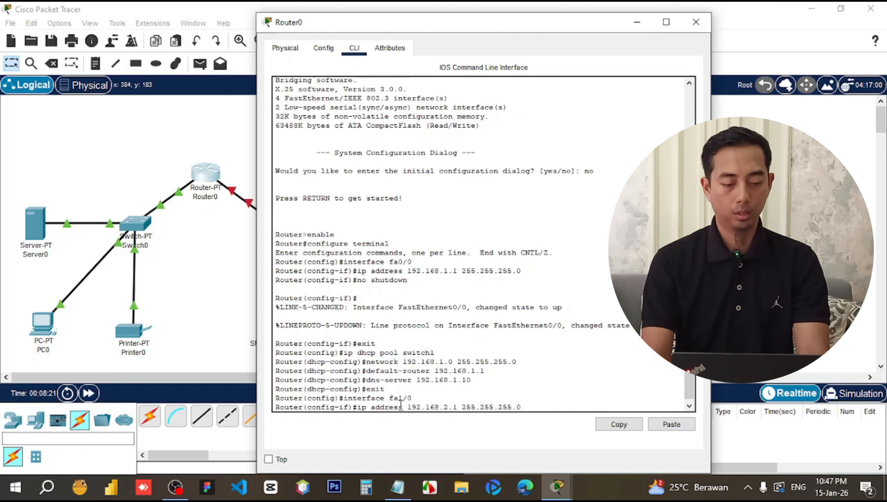
pyautogui.press('Return')
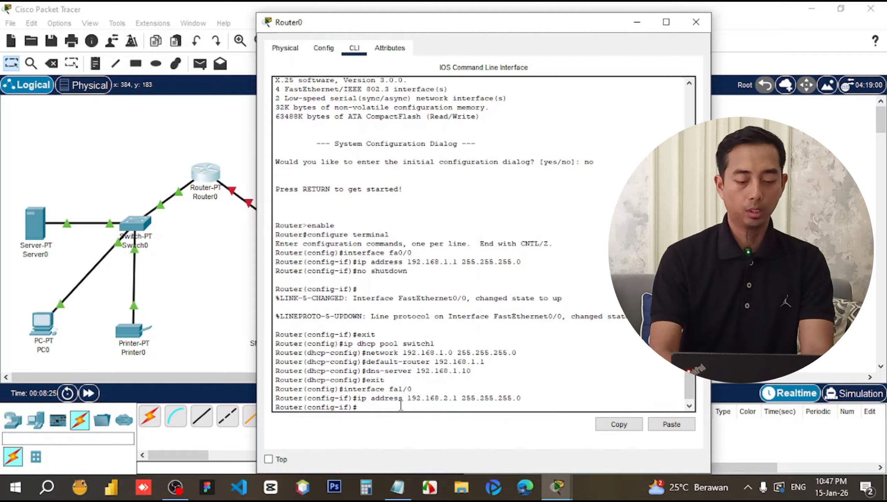
pyautogui.write('no')
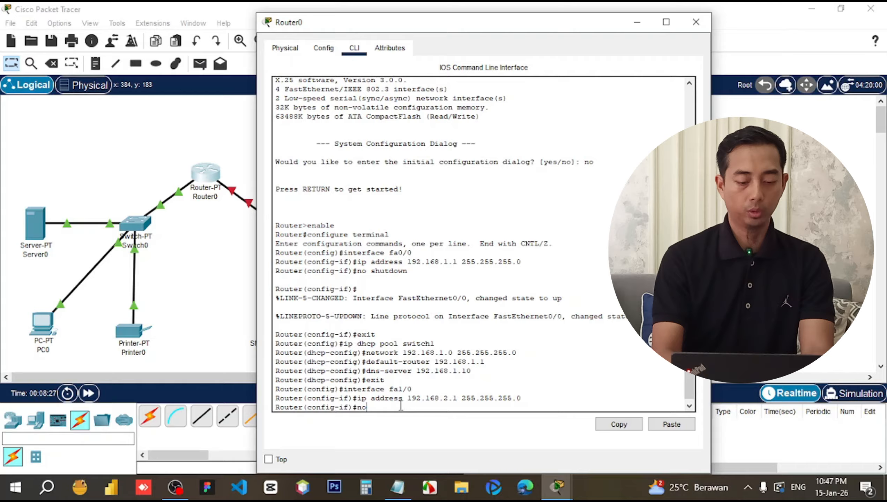
pyautogui.write(' shutdown')
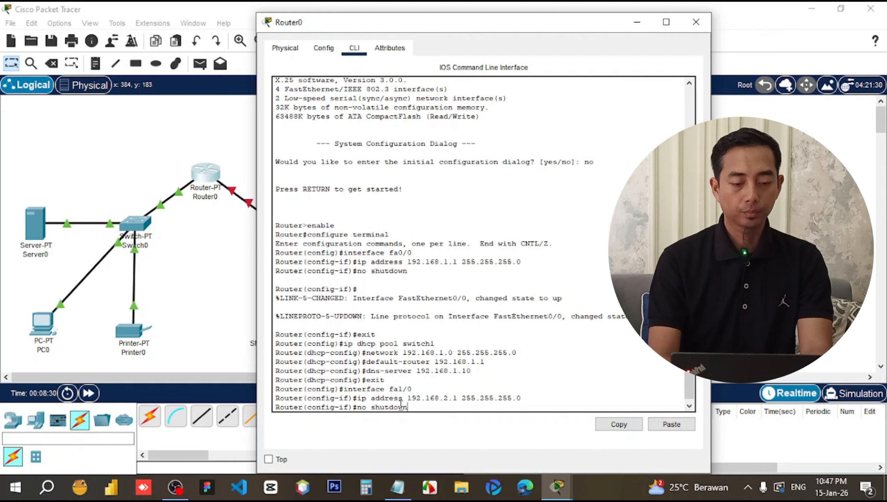
pyautogui.press('Return')
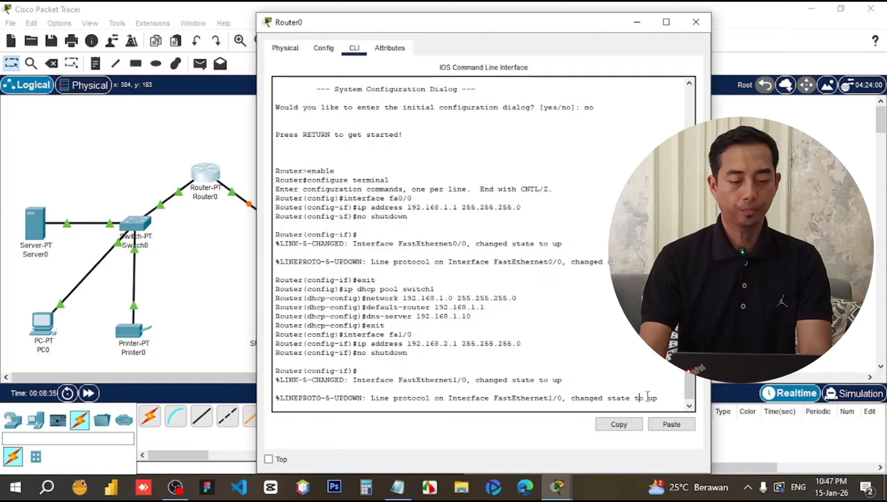
pyautogui.moveTo(653, 398); pyautogui.dragTo(640, 390)
pyautogui.click(668, 399)
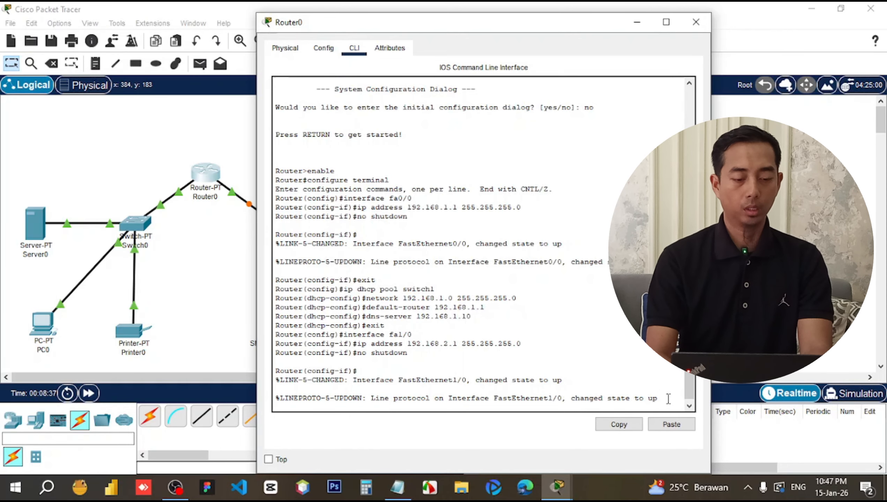
pyautogui.press('Return')
pyautogui.write('exit')
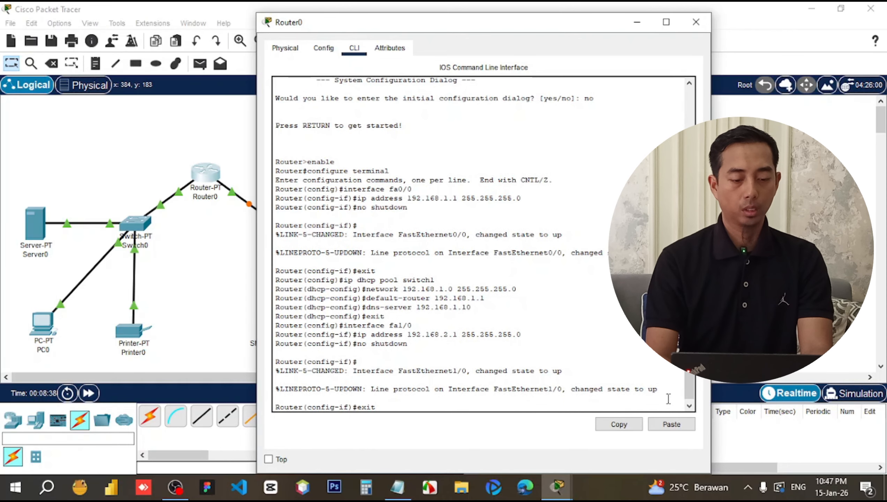
pyautogui.press('Return')
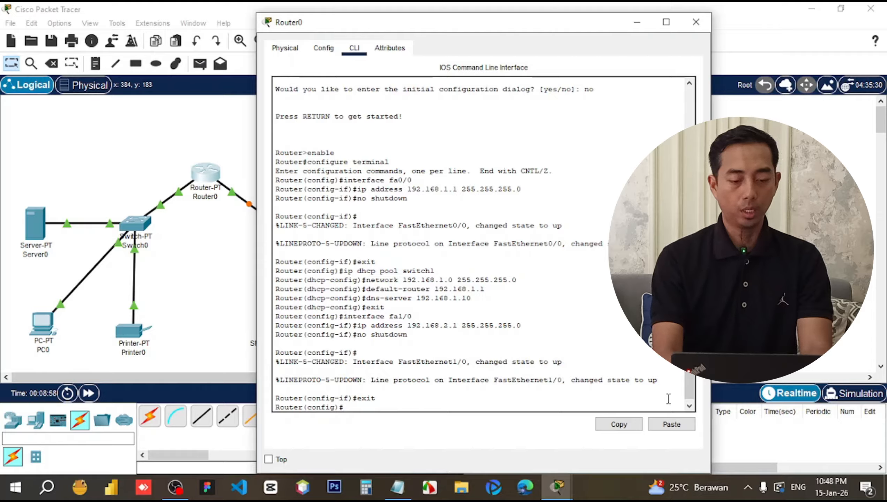
# Create DHCP pool switch2 with network 192.168.2.0/24, default-router 192.168.2.1 and dns-server 192.168.1.10.
pyautogui.write('ip dhc')
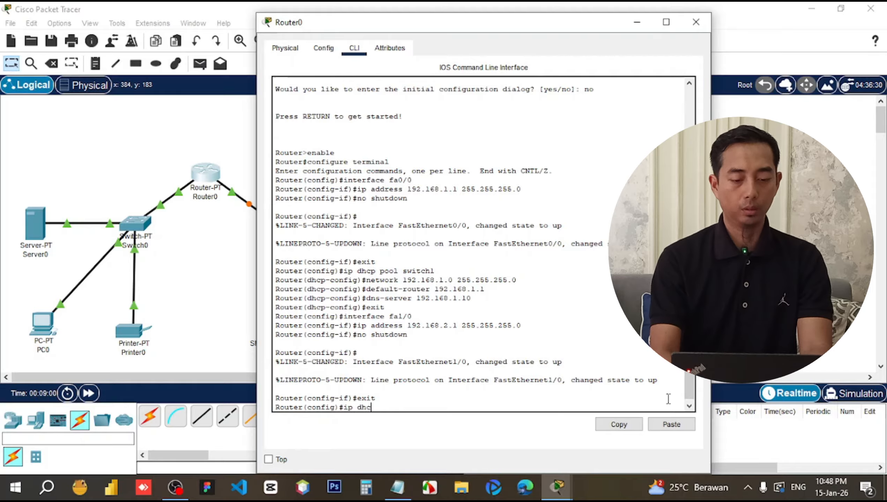
pyautogui.write('p pool')
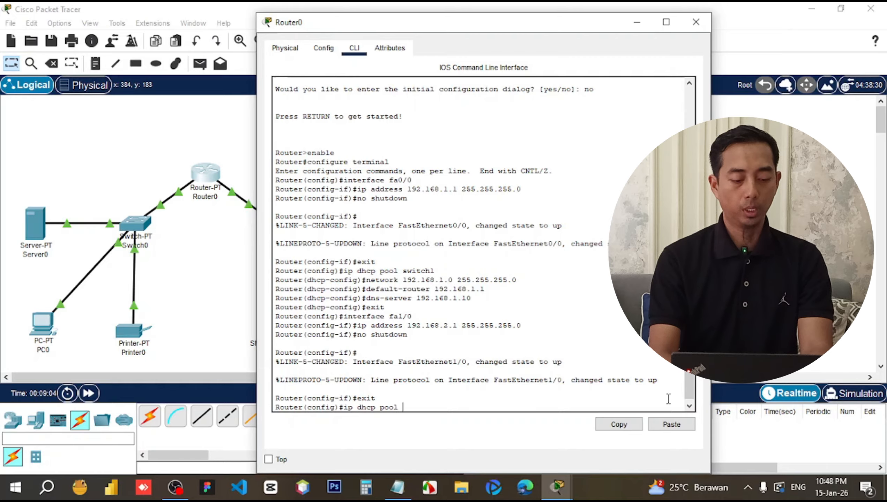
pyautogui.write(' sw')
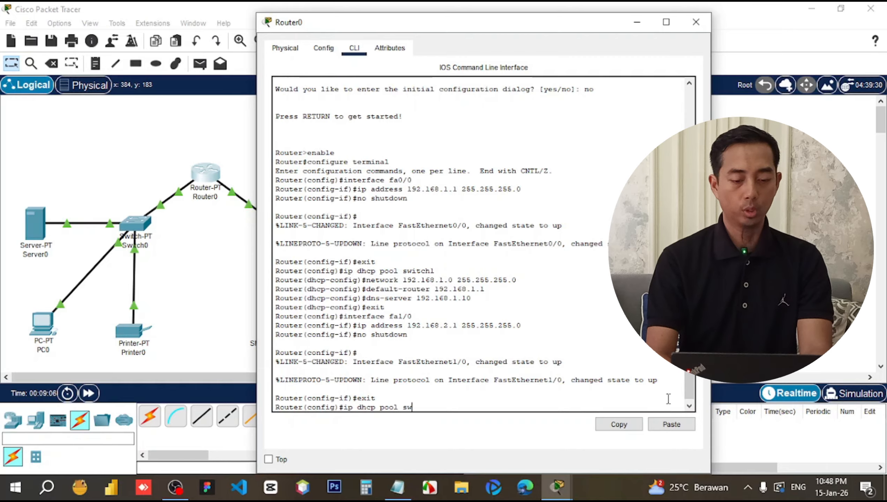
pyautogui.write('itch2')
pyautogui.press('Return')
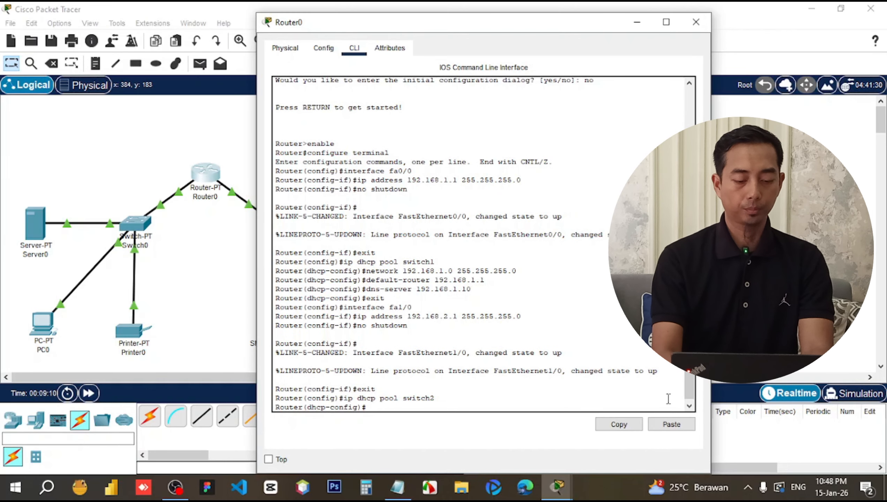
pyautogui.write('network')
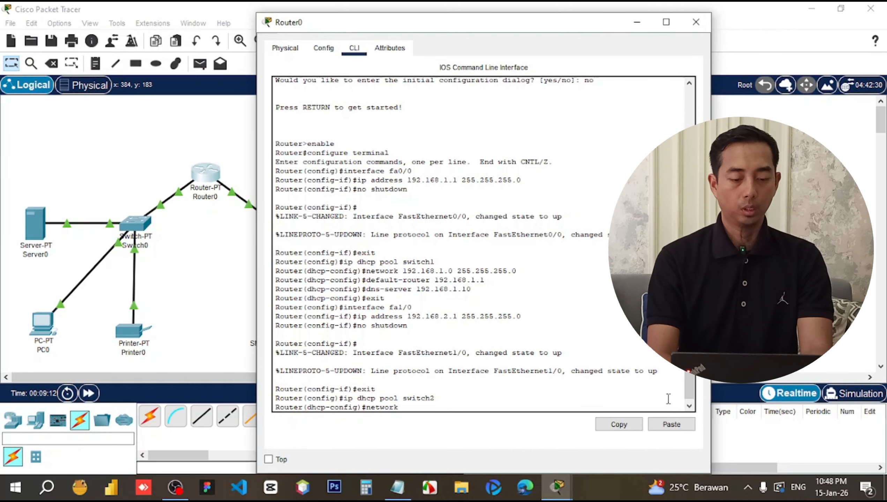
pyautogui.write(' 192')
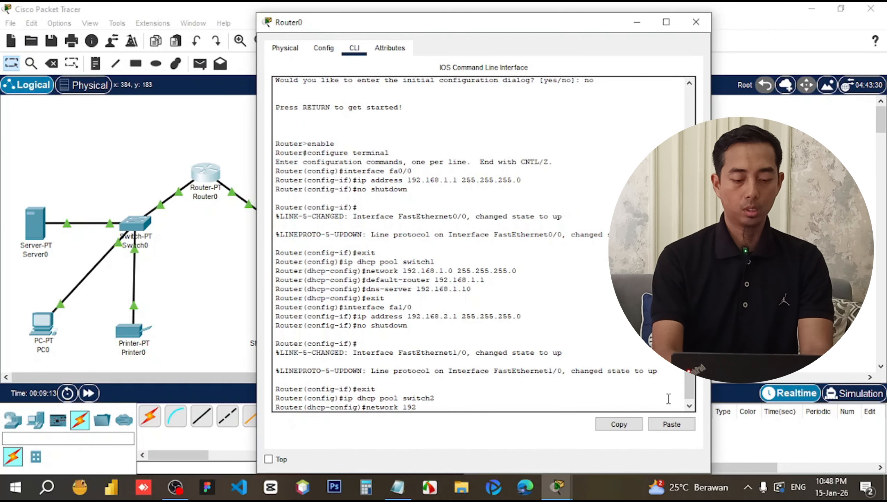
pyautogui.write('.168.')
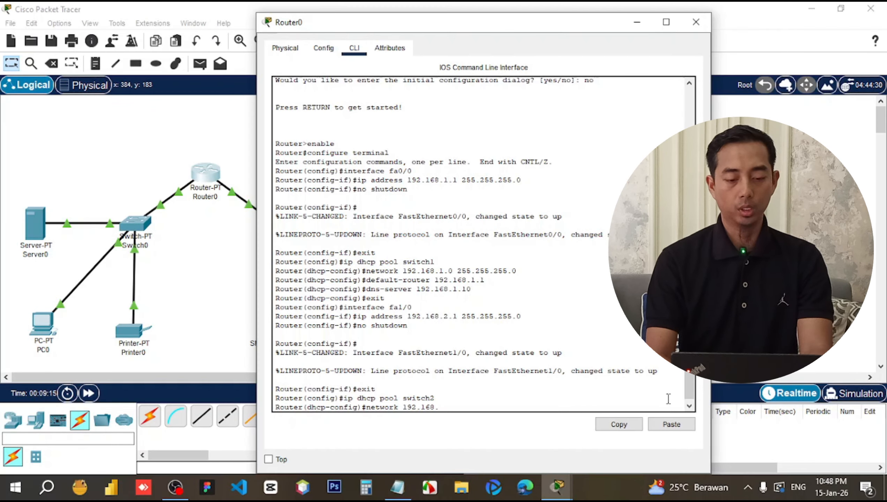
pyautogui.write('2.0 ')
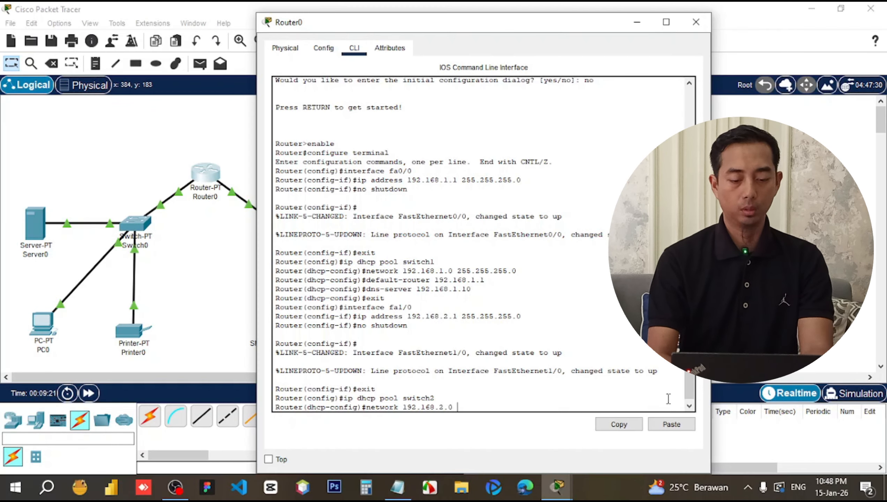
pyautogui.write('255.2')
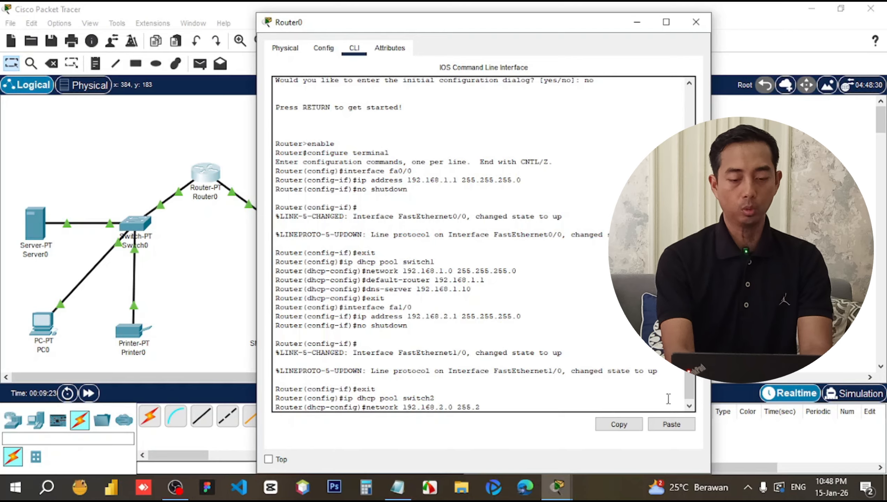
pyautogui.write('55.255')
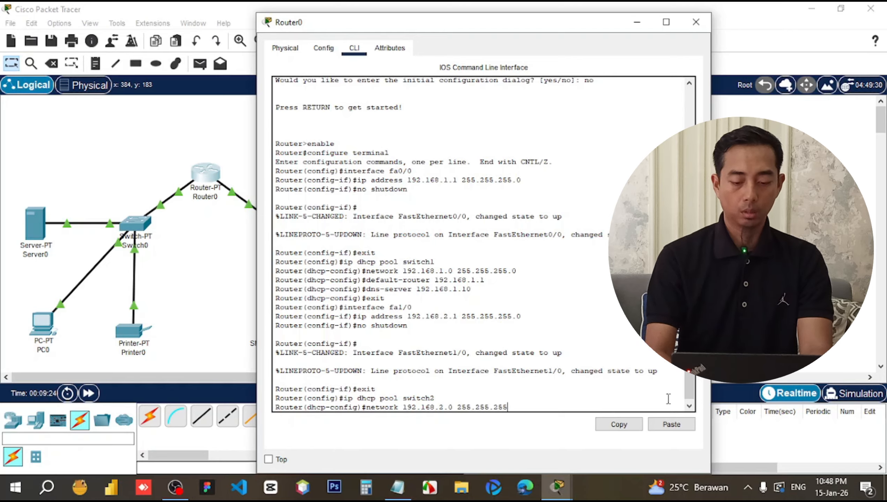
pyautogui.write('.0')
pyautogui.press('Return')
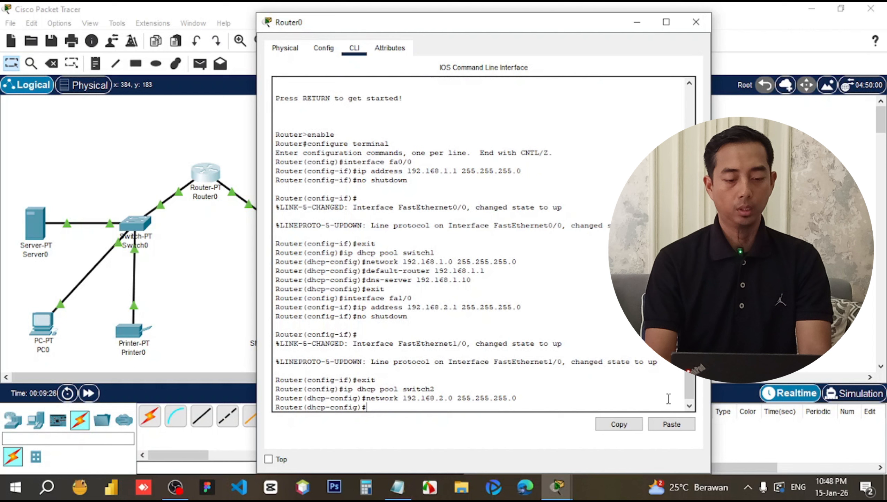
pyautogui.write('de')
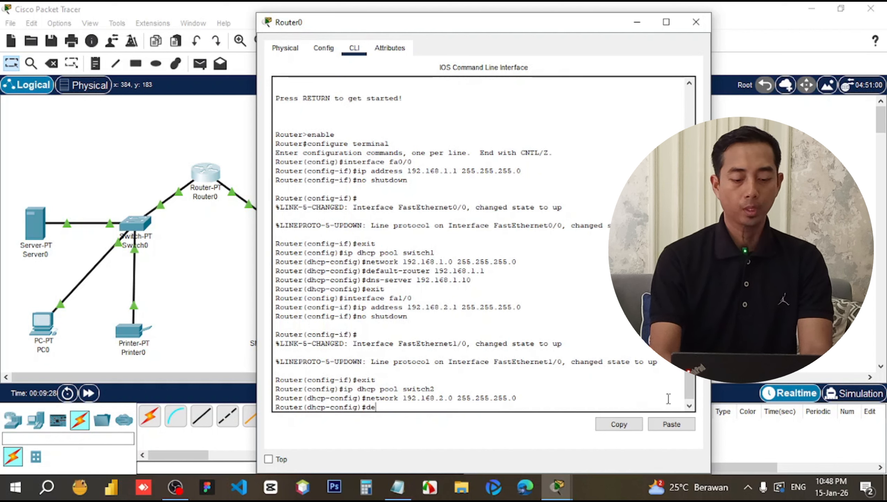
pyautogui.write('fault')
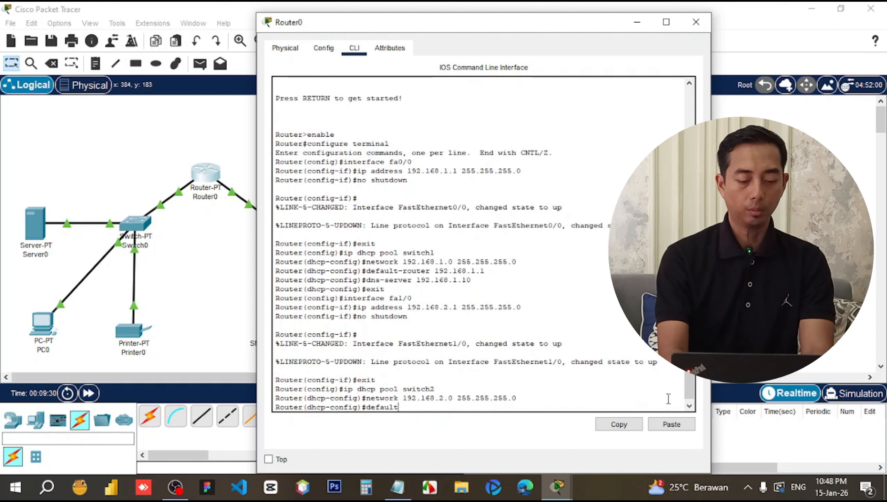
pyautogui.write('-router')
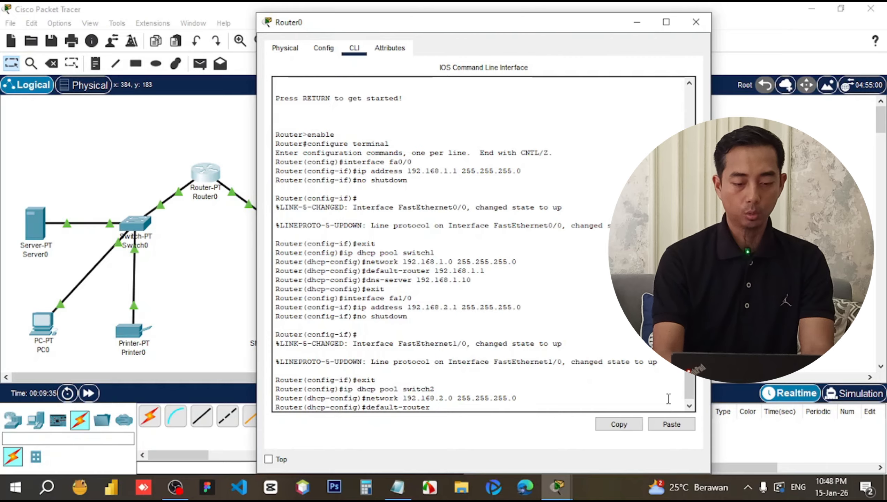
pyautogui.write('192.1')
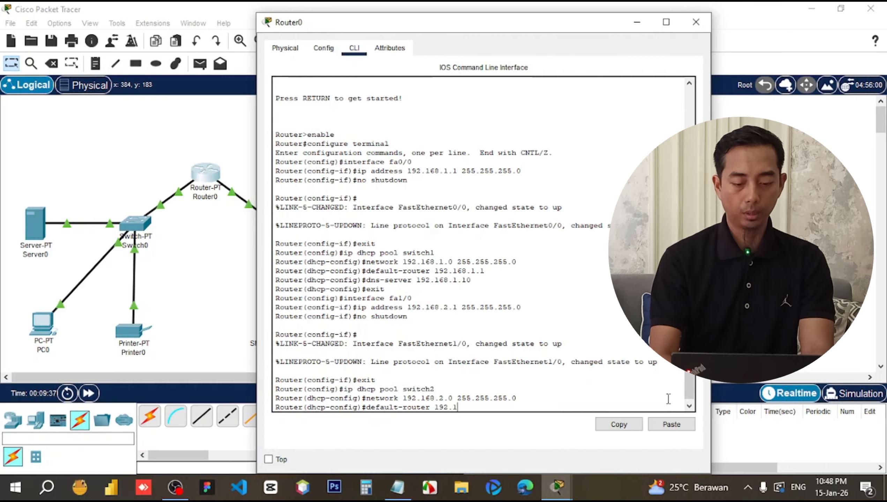
pyautogui.write('68.2.1')
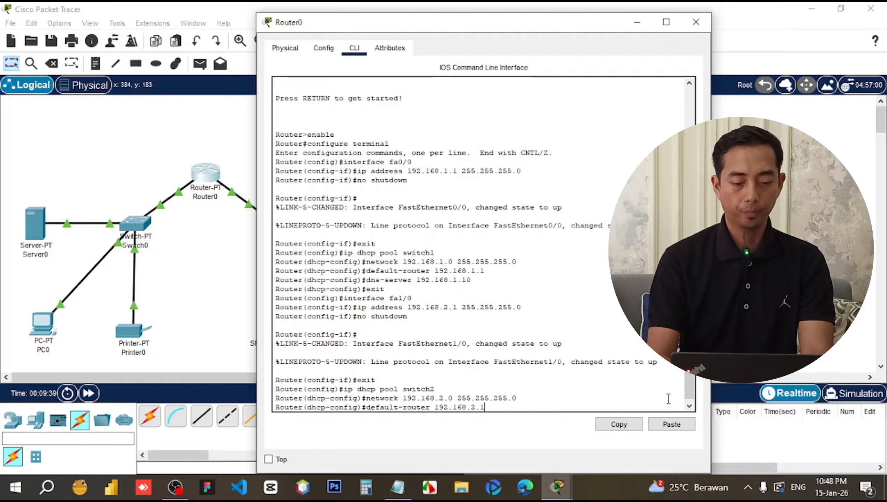
pyautogui.press('Return')
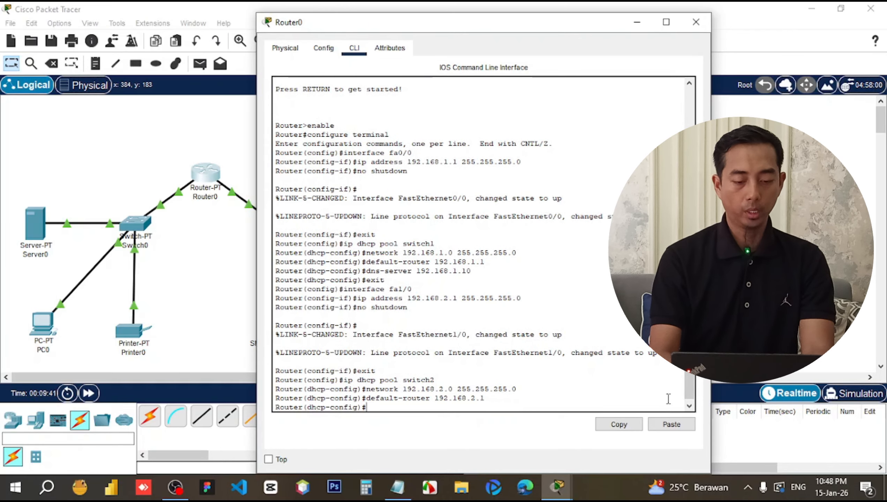
pyautogui.write('dns-server')
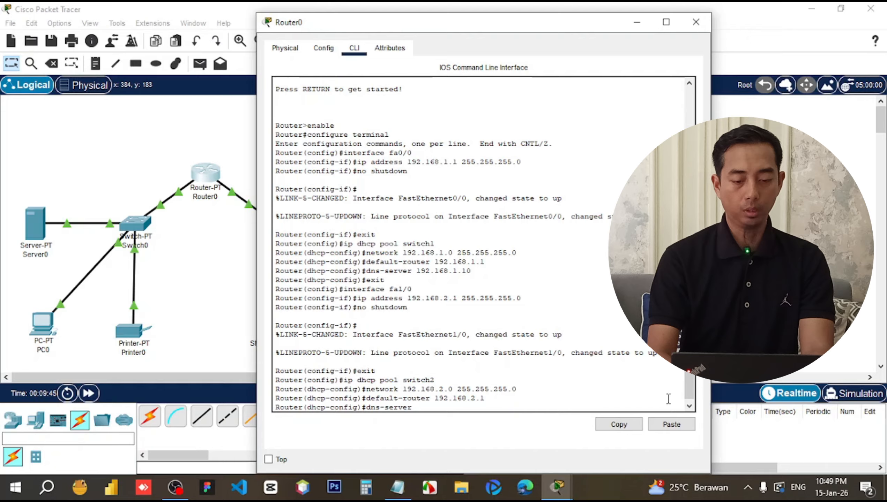
pyautogui.write(' 19')
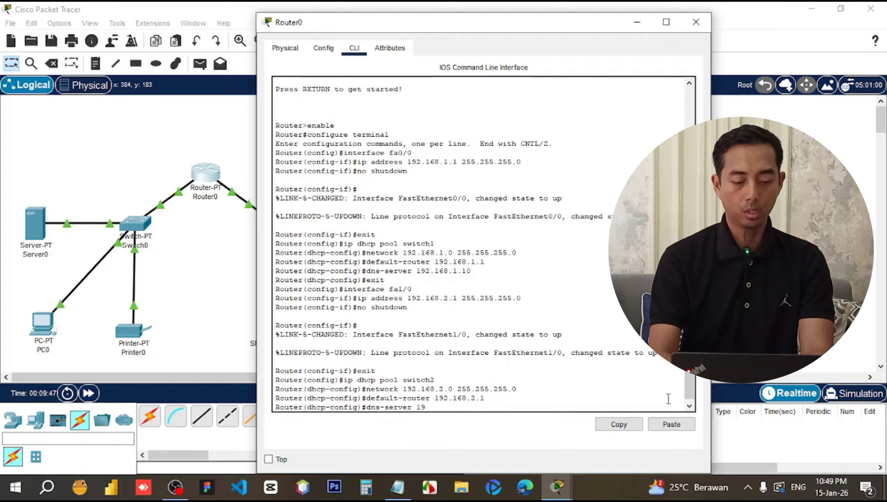
pyautogui.write('2.168')
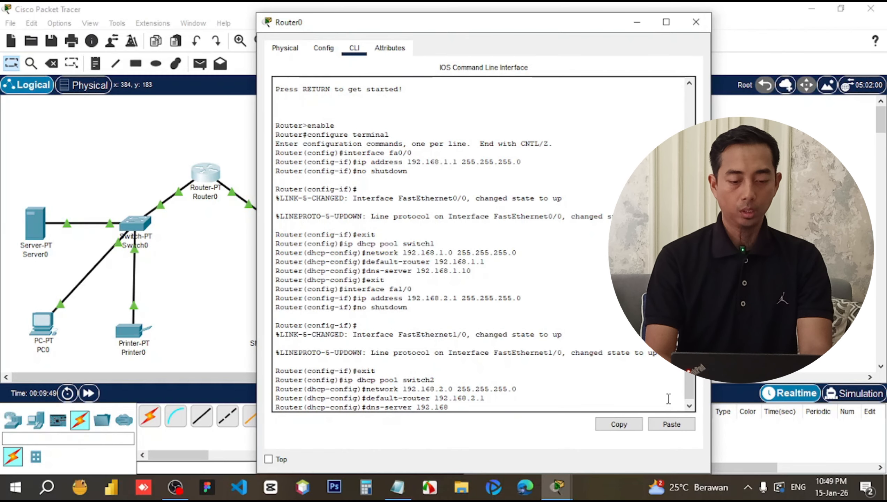
pyautogui.write('.1.10')
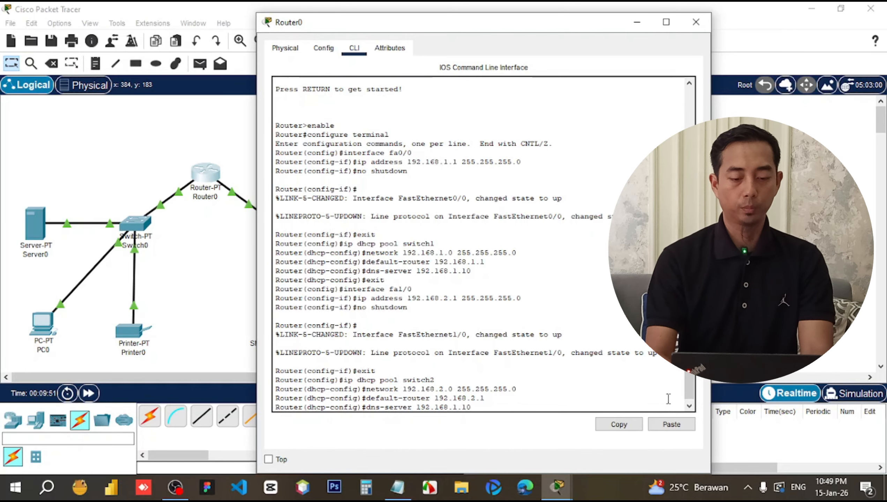
pyautogui.press('Return')
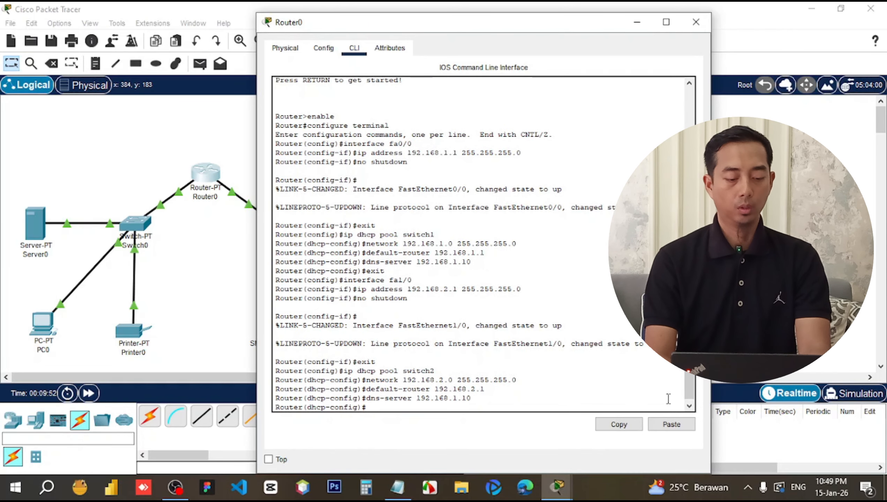
pyautogui.write('exit')
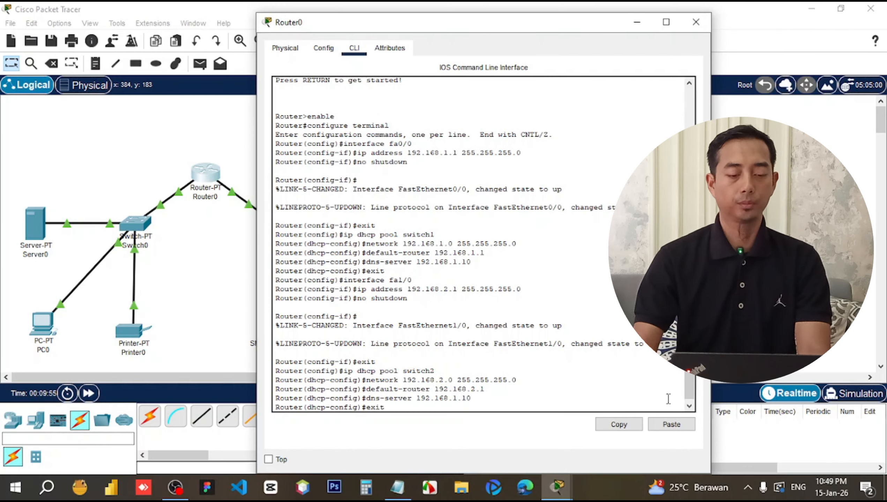
pyautogui.press('Return')
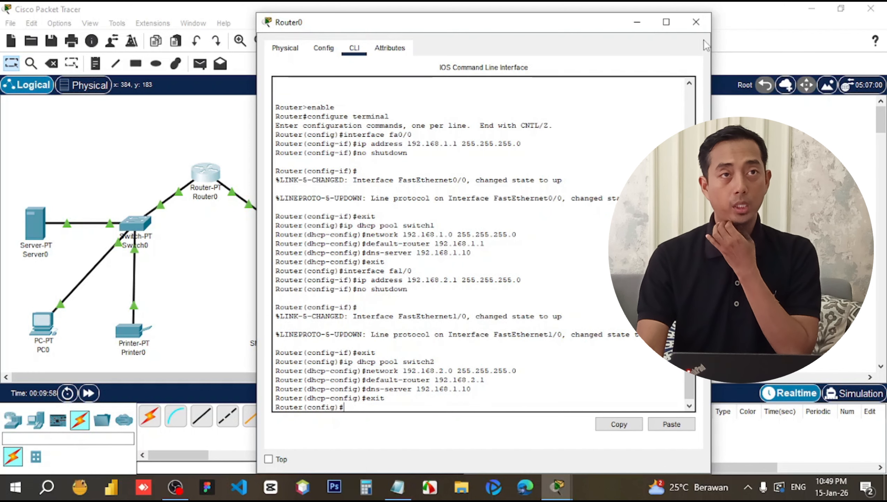
# Close Router0's window and bring up Server0's device window from the canvas.
pyautogui.click(696, 22)
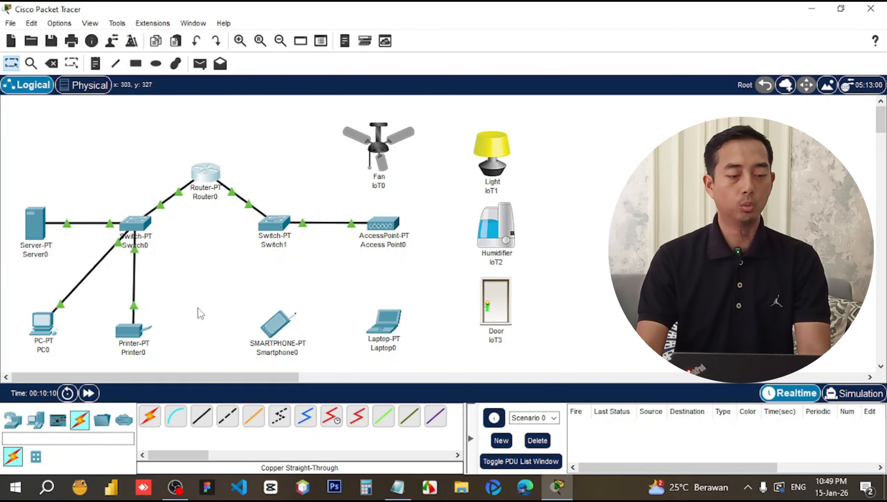
pyautogui.click(40, 232)
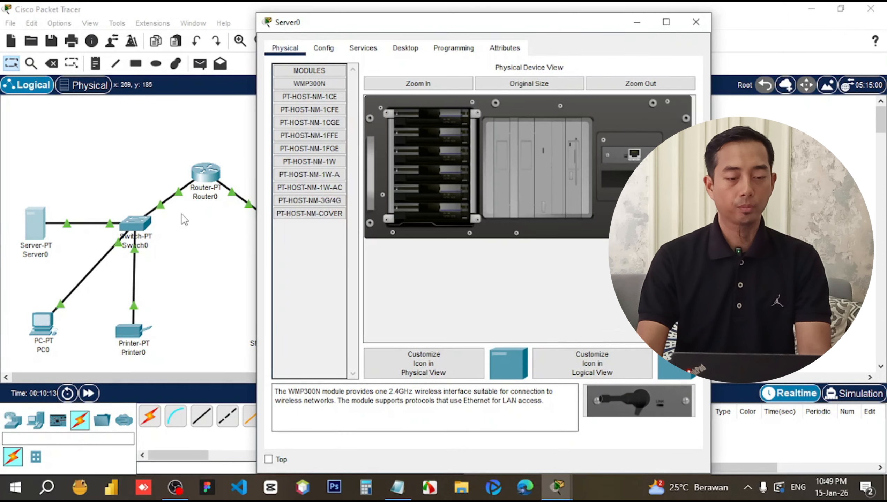
# Give Server0's FastEthernet0 static address 192.168.1.10 with mask 255.255.255.0.
pyautogui.click(324, 48)
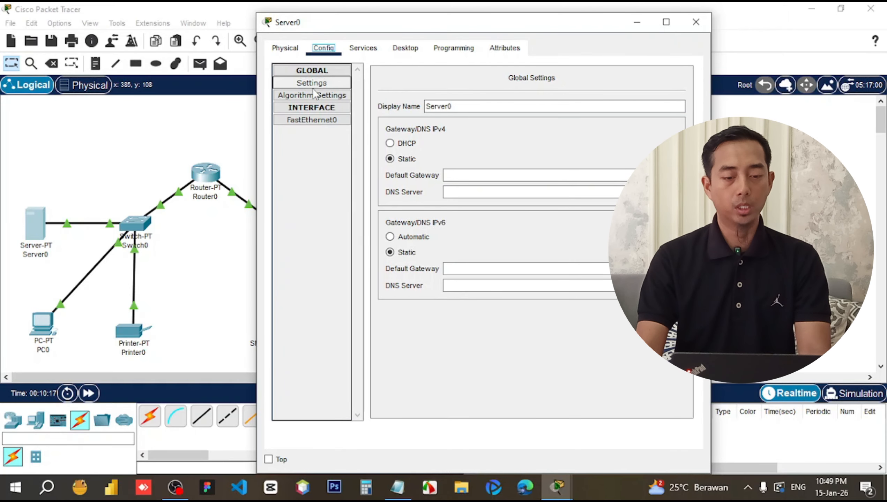
pyautogui.click(309, 121)
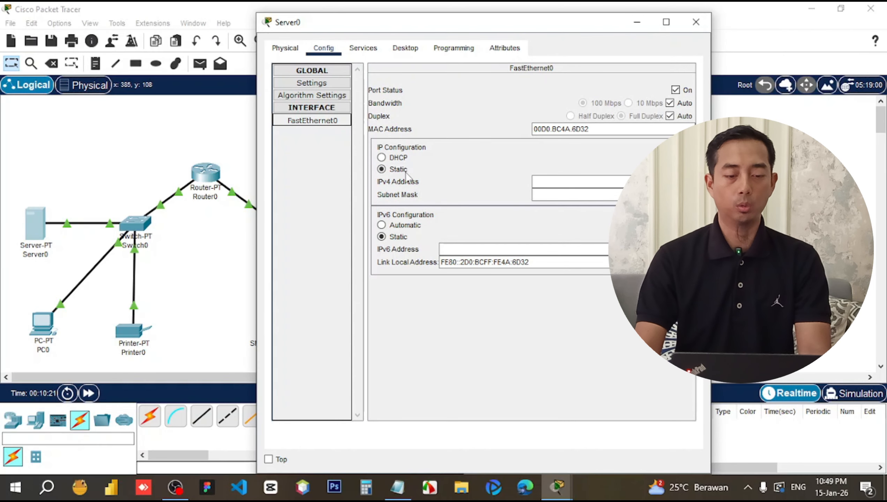
pyautogui.click(548, 178)
pyautogui.click(548, 180)
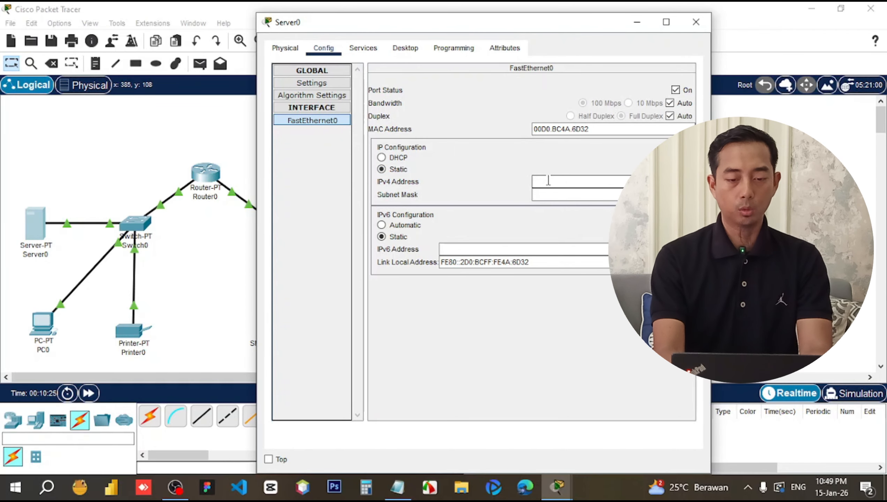
pyautogui.write('192')
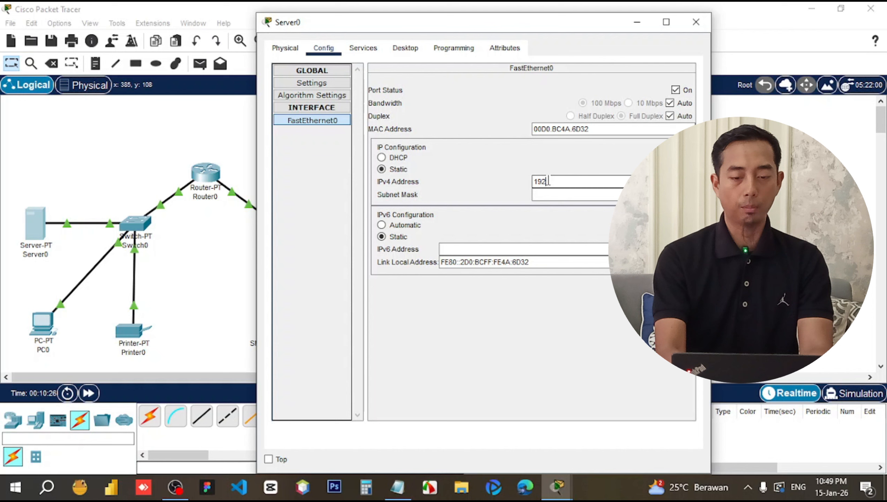
pyautogui.write('.168')
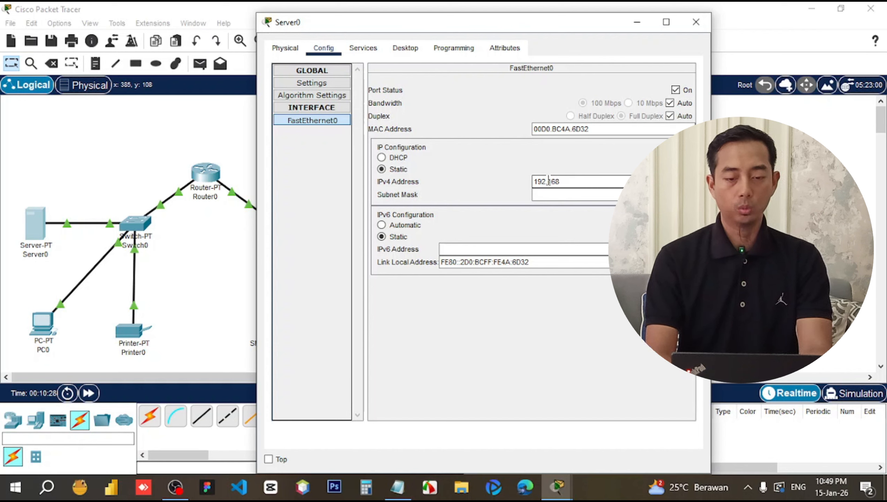
pyautogui.write('.1.10')
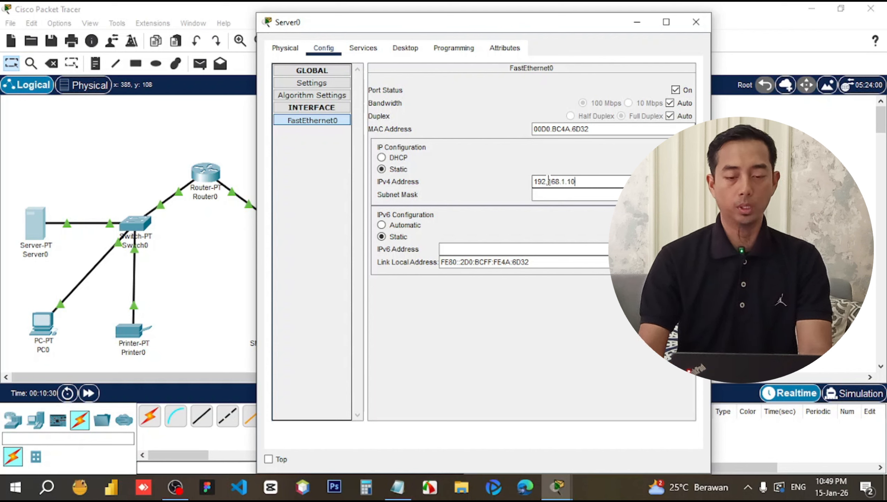
pyautogui.click(585, 195)
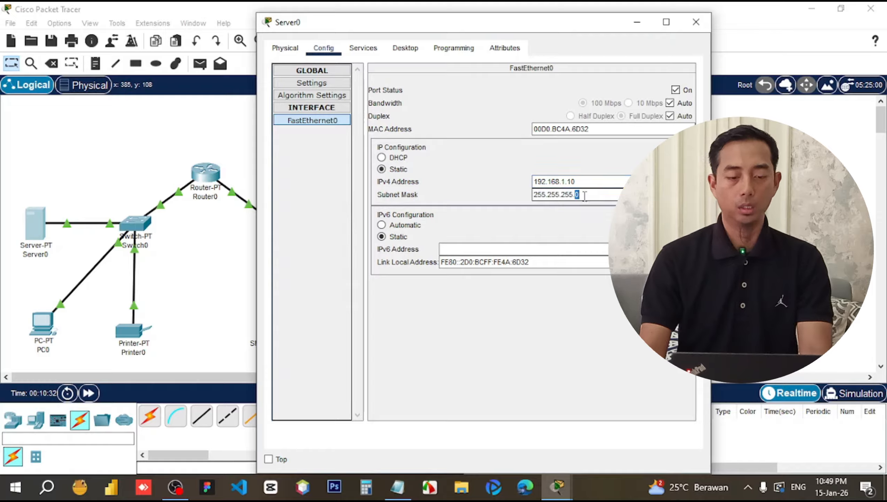
pyautogui.click(583, 197)
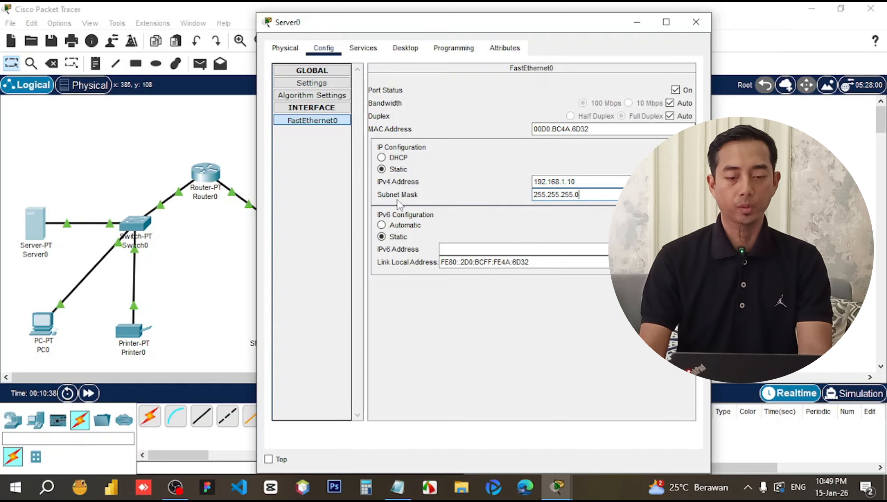
# Set Server0's default gateway to 192.168.1.1 and DNS server to 192.168.1.10, then close it.
pyautogui.click(315, 87)
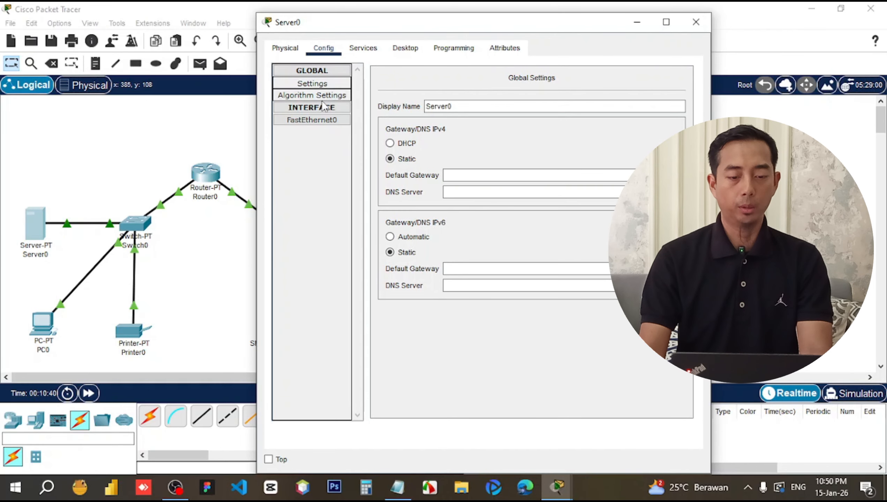
pyautogui.click(461, 175)
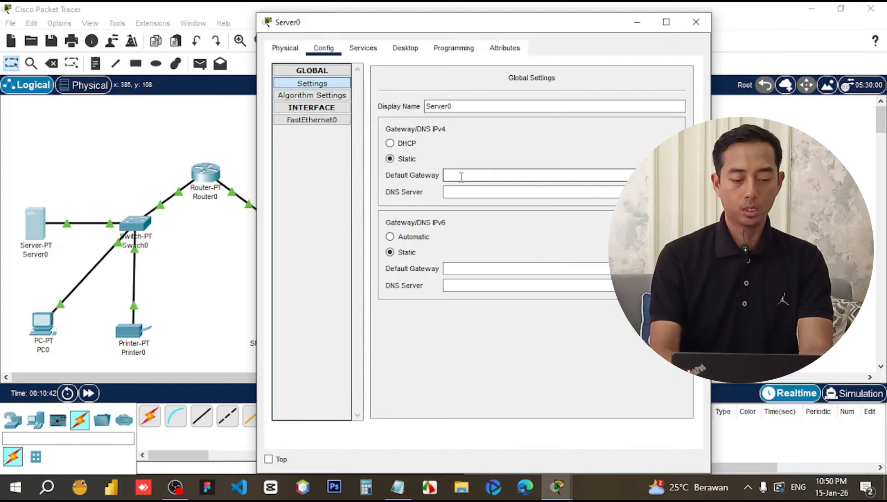
pyautogui.write('192.16')
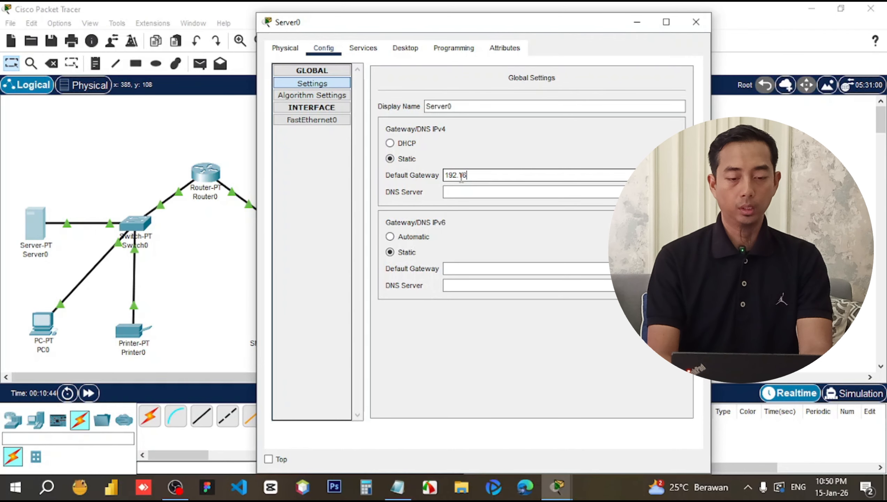
pyautogui.write('8.1.1')
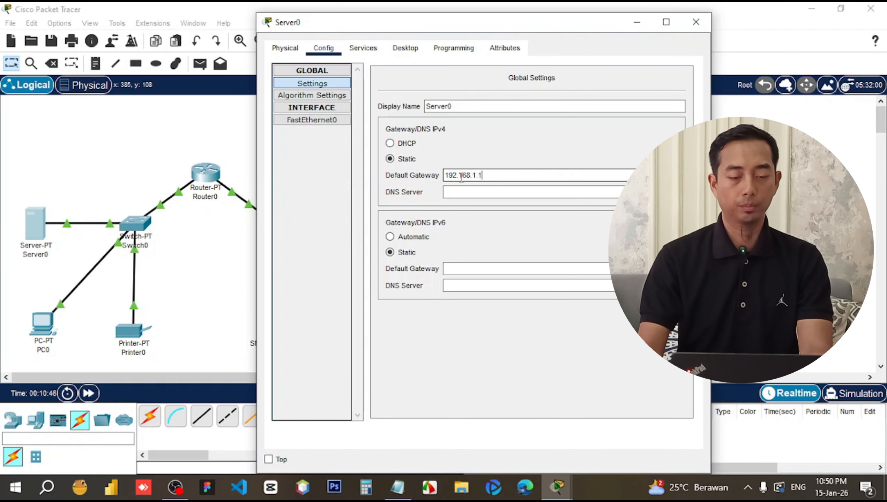
pyautogui.click(473, 188)
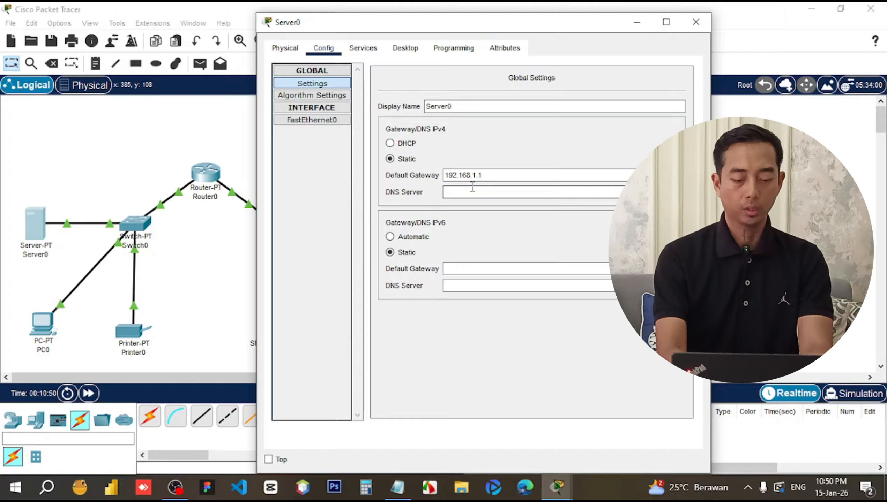
pyautogui.write('192.1')
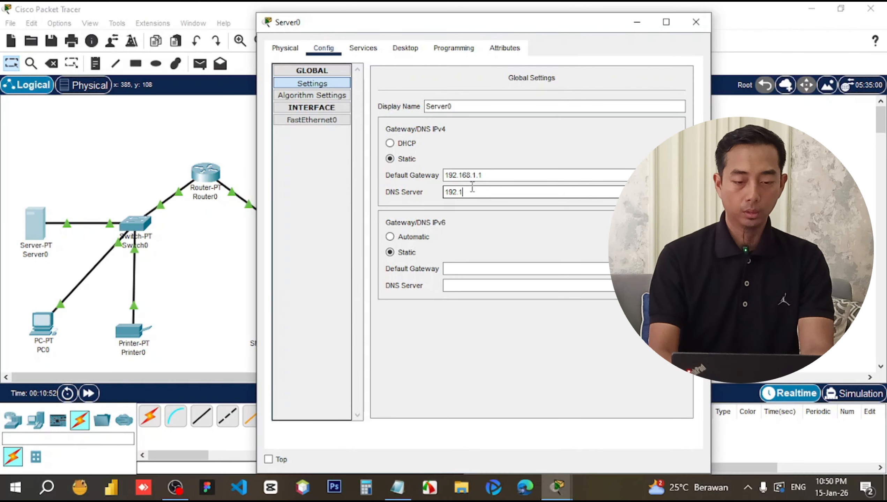
pyautogui.write('68.1.10')
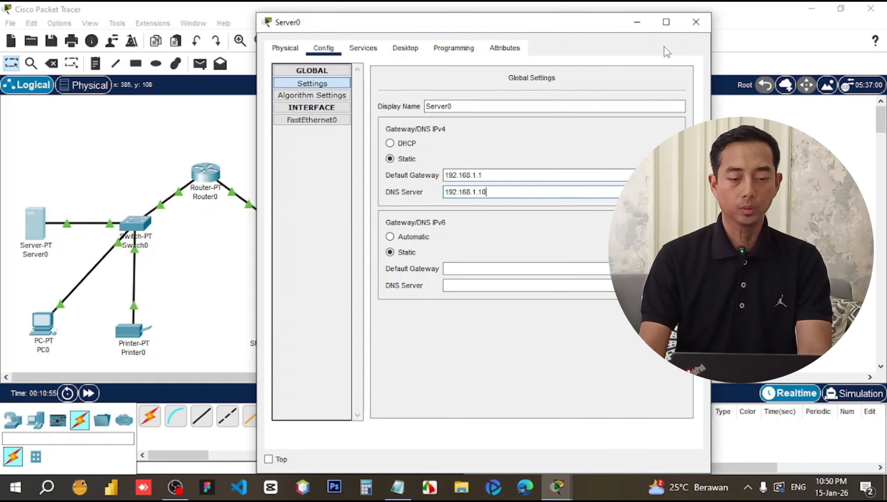
pyautogui.click(696, 21)
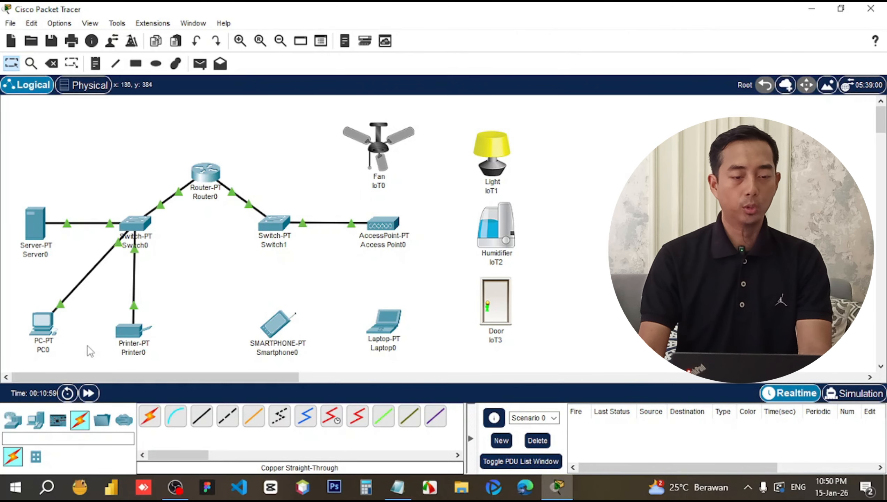
# Switch PC0's FastEthernet0 to DHCP so it obtains 192.168.1.2, then close its window.
pyautogui.click(42, 325)
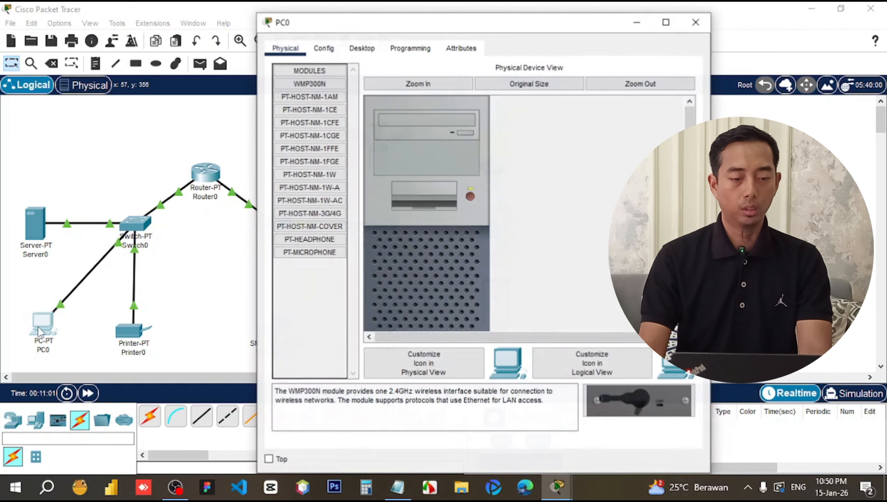
pyautogui.click(332, 51)
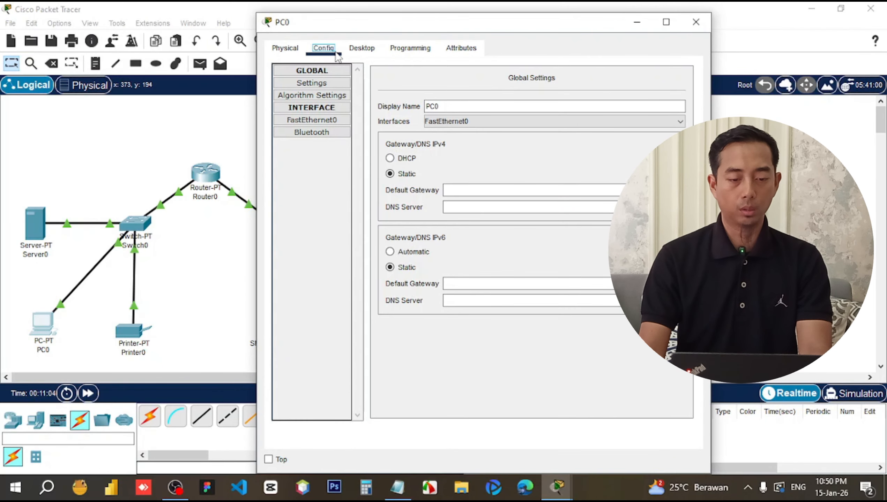
pyautogui.click(311, 120)
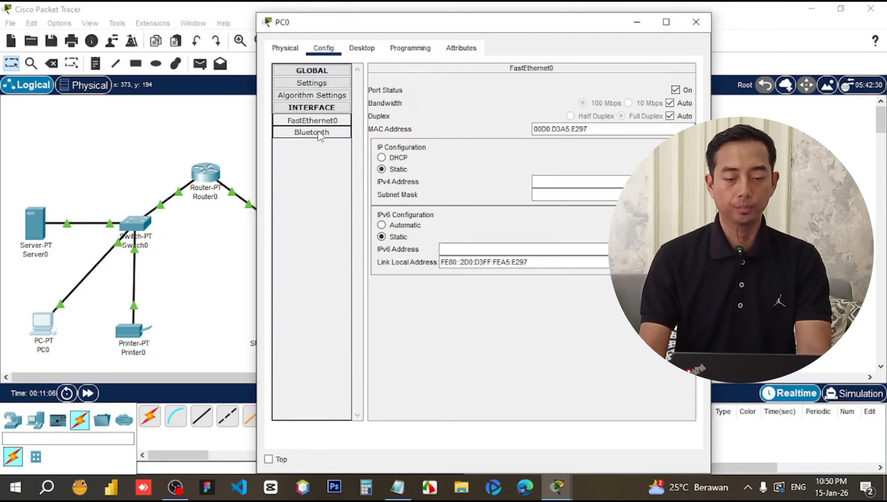
pyautogui.click(396, 159)
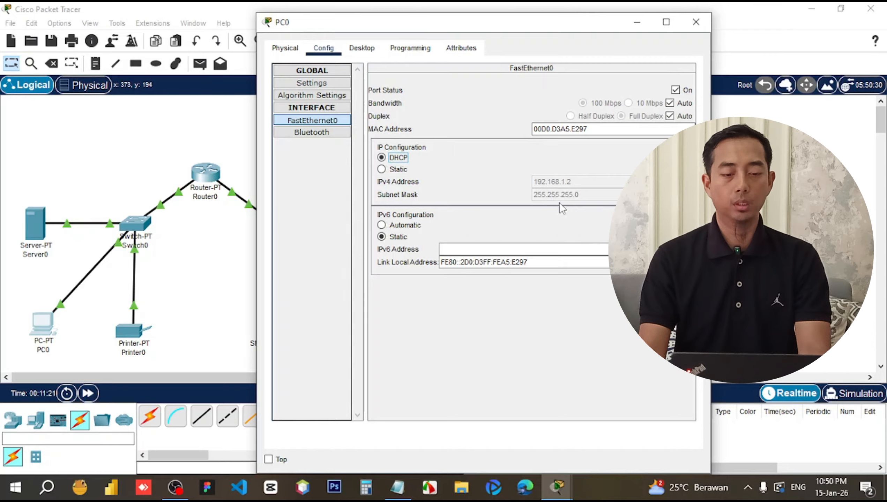
pyautogui.click(695, 22)
# Set Printer0's FastEthernet0 to DHCP to obtain 192.168.1.3, then briefly view and close Switch1.
pyautogui.click(123, 338)
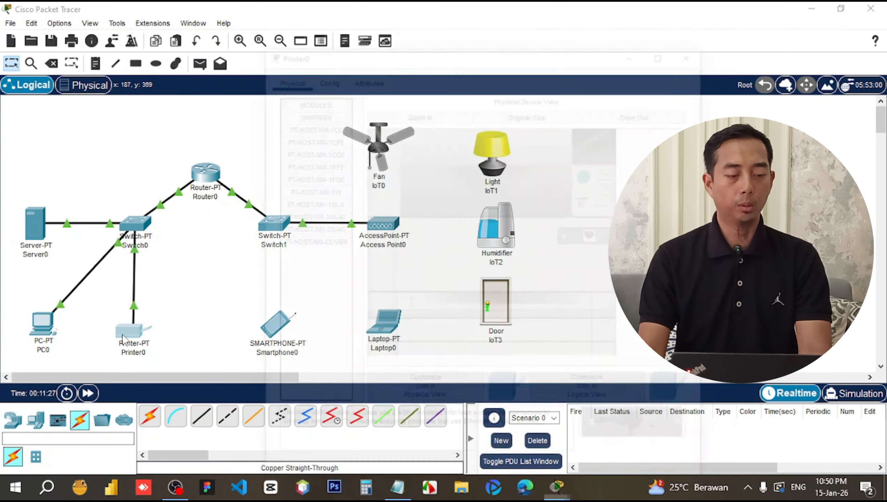
pyautogui.click(322, 77)
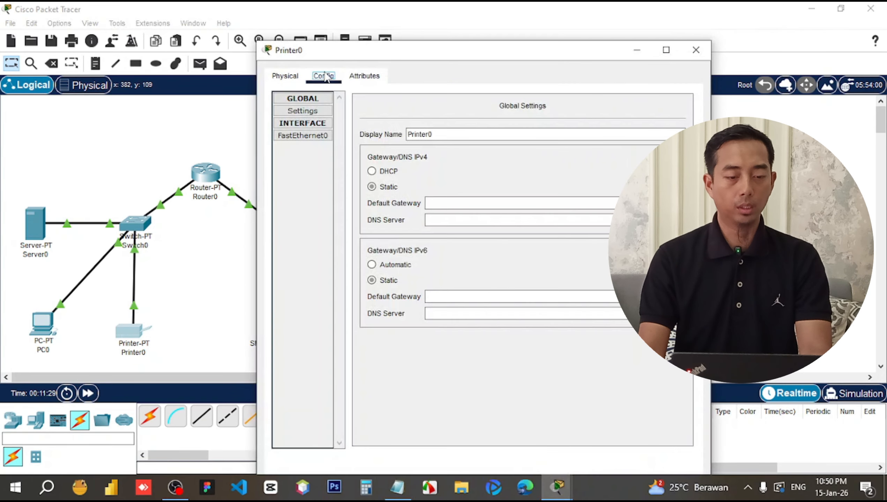
pyautogui.click(305, 137)
pyautogui.click(373, 186)
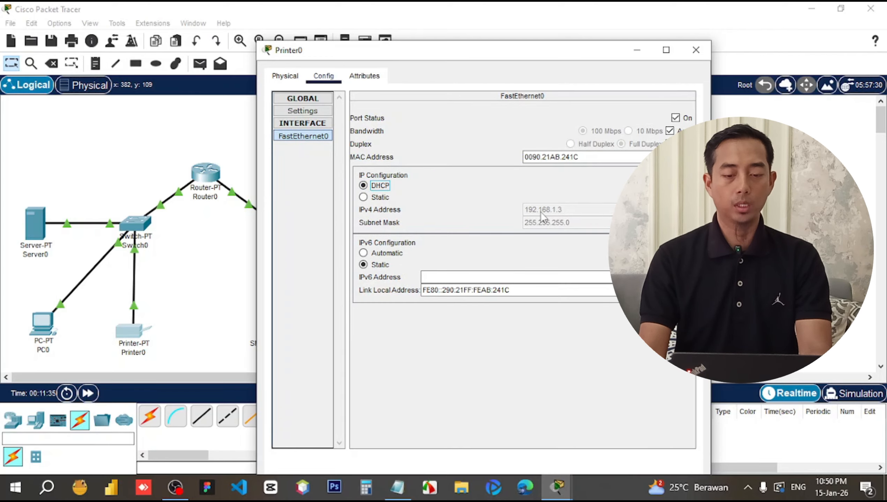
pyautogui.click(696, 49)
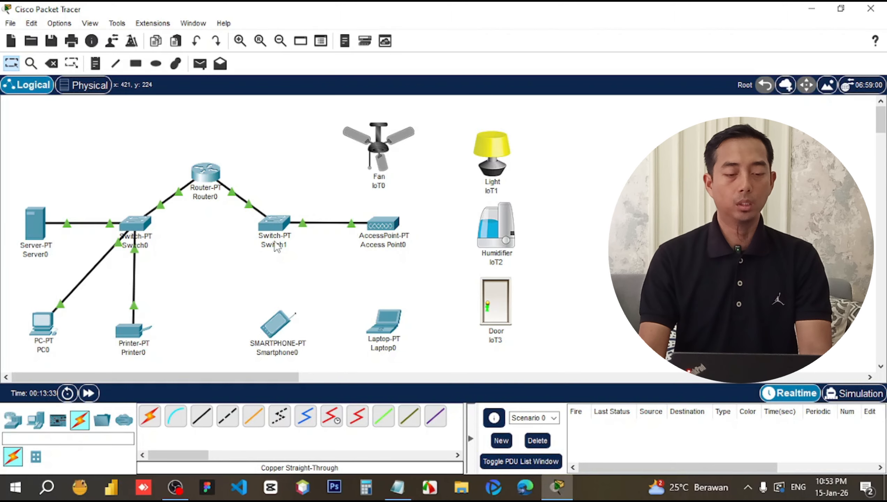
pyautogui.click(269, 222)
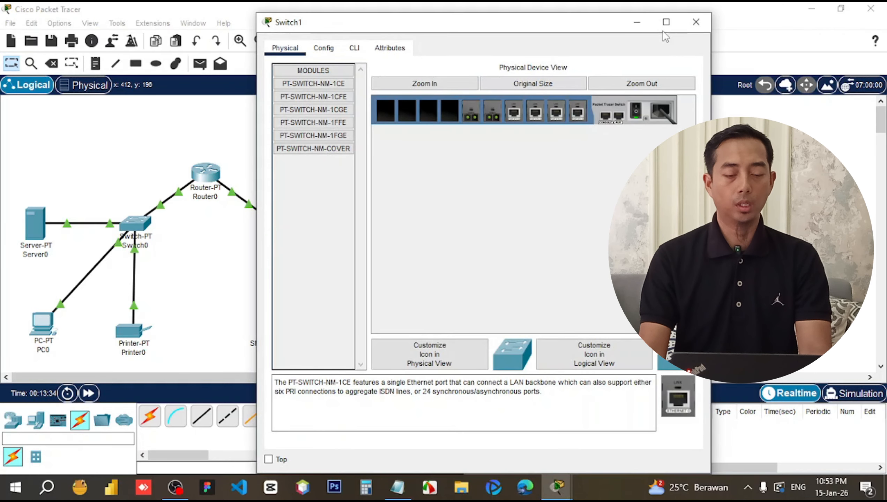
pyautogui.click(696, 22)
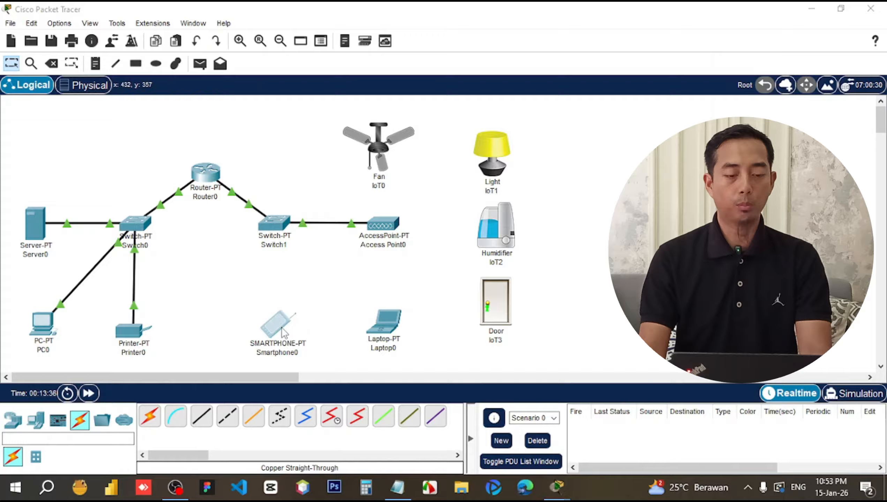
# Set Smartphone0's Wireless0 to SSID rumahku, WPA2-PSK with the pass phrase, and DHCP, obtaining 192.168.2.2.
pyautogui.click(284, 332)
pyautogui.click(323, 76)
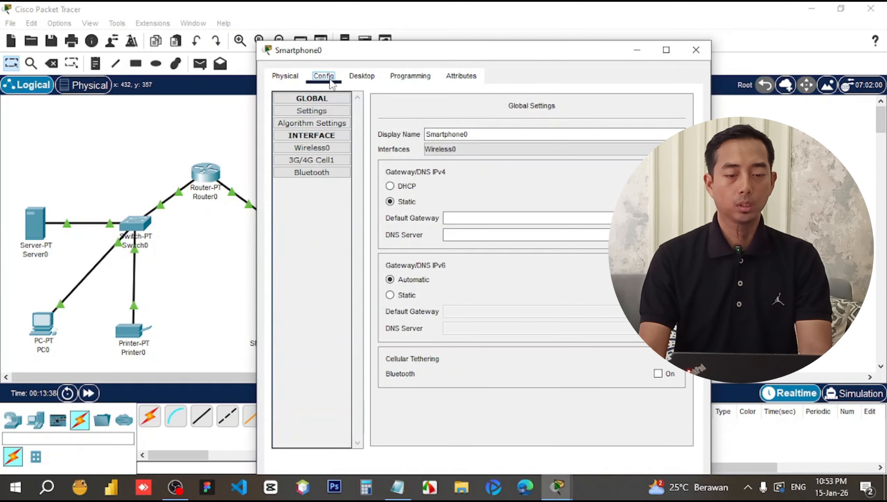
pyautogui.click(314, 149)
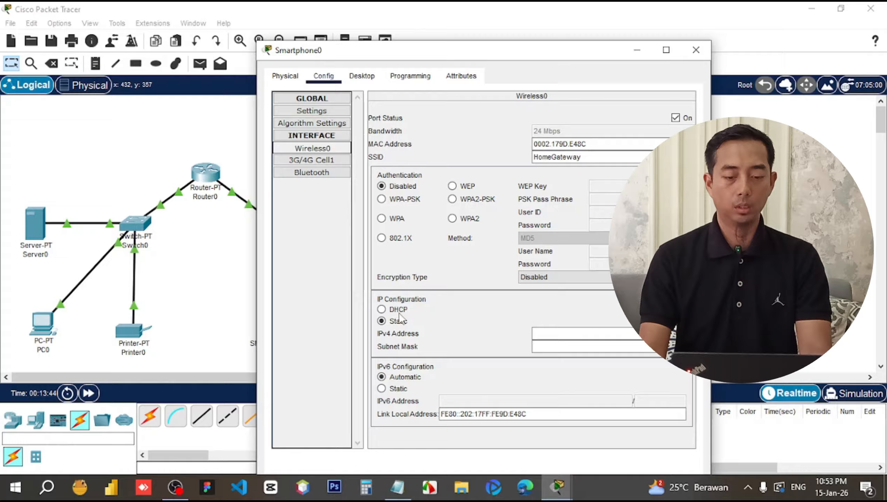
pyautogui.click(381, 309)
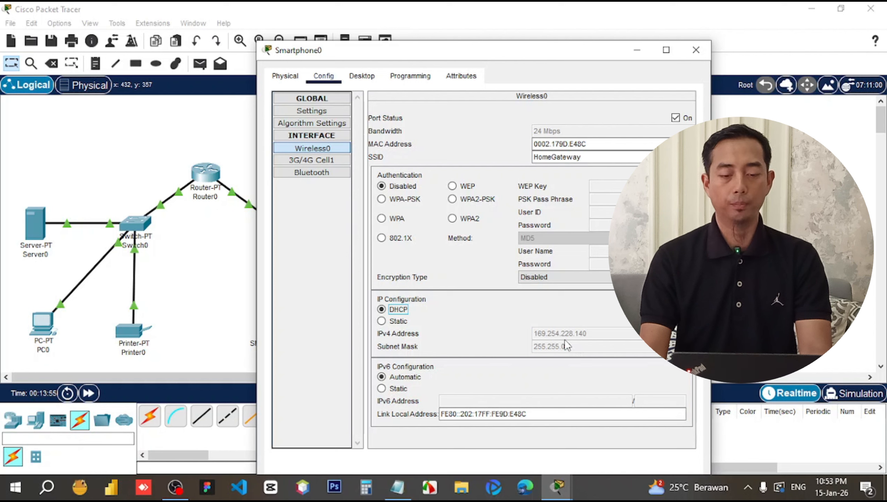
pyautogui.doubleClick(571, 157)
pyautogui.write('r')
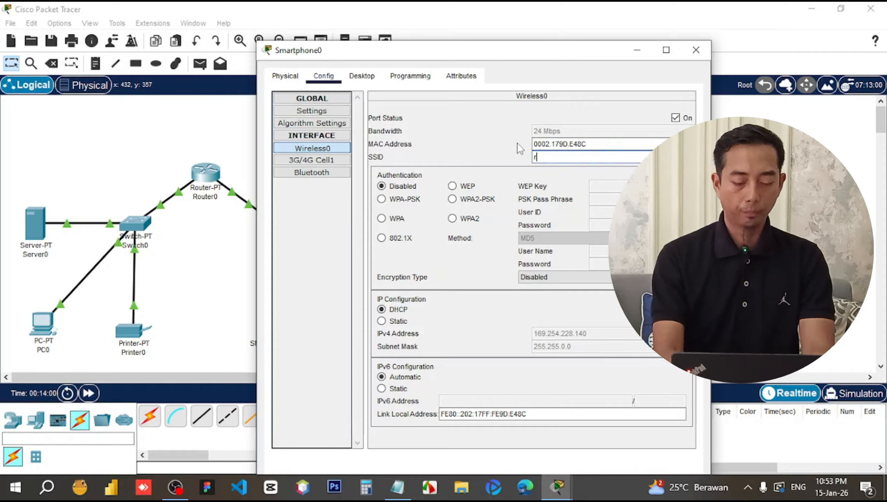
pyautogui.write('umahku')
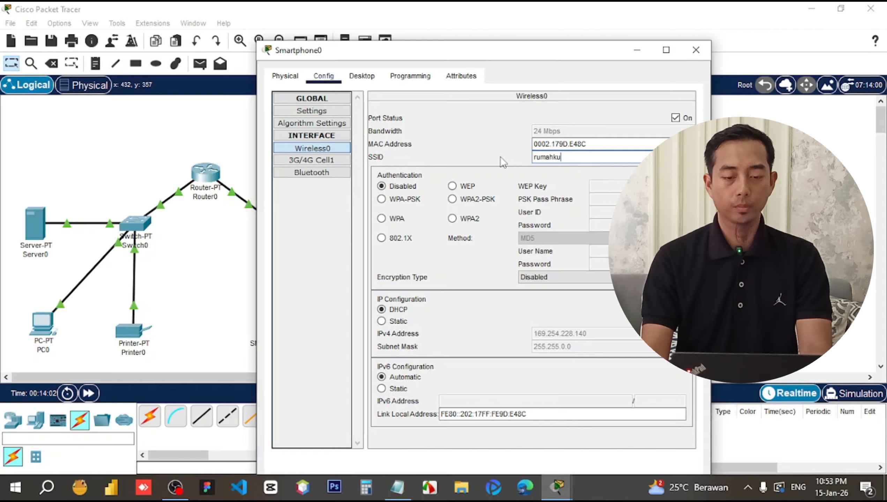
pyautogui.click(468, 200)
pyautogui.write('1')
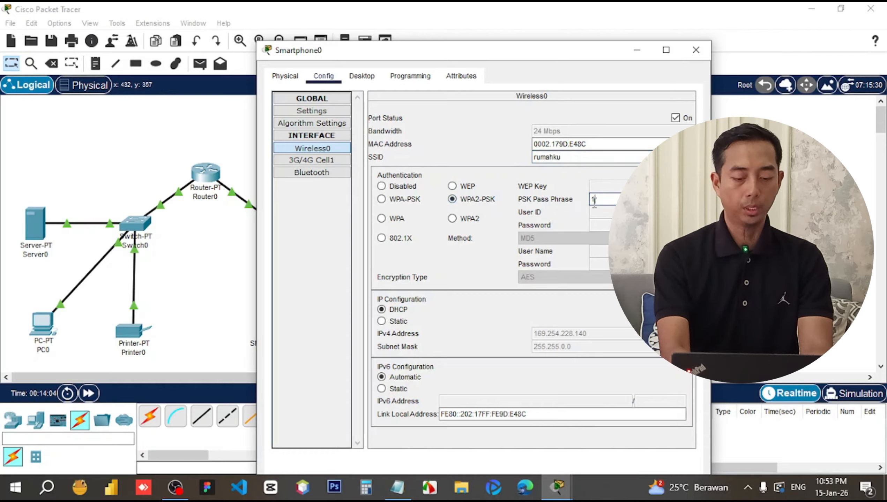
pyautogui.write('23456')
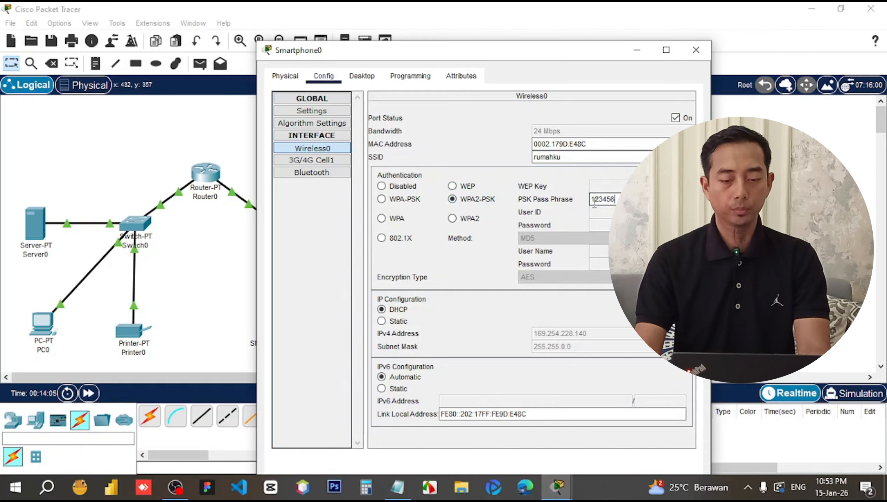
pyautogui.write('78')
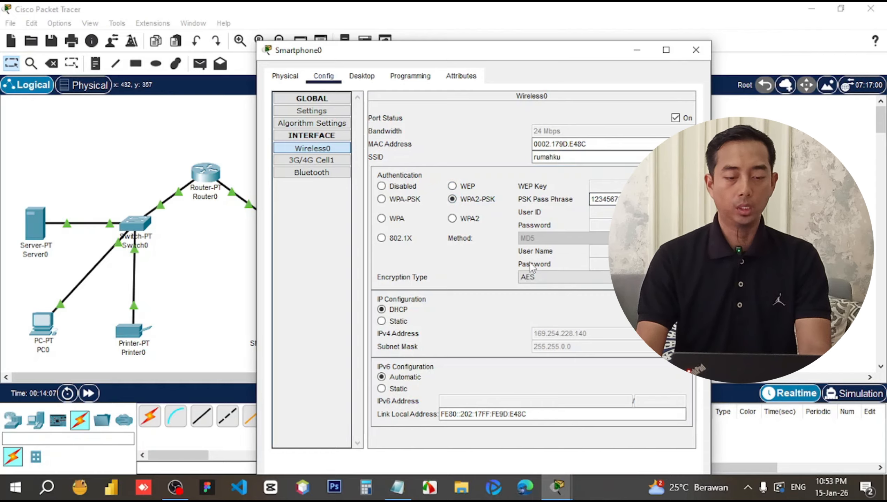
pyautogui.click(399, 321)
pyautogui.click(402, 311)
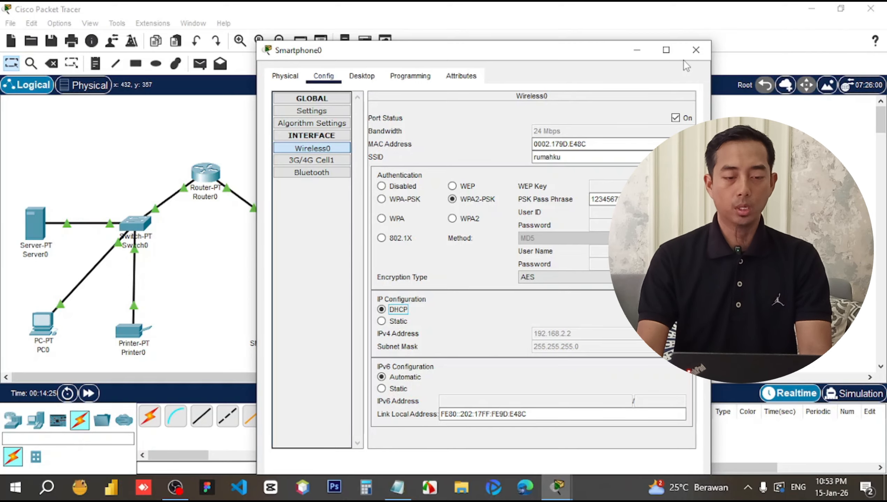
pyautogui.click(695, 50)
# Set Laptop0's Wireless0 to SSID rumahku with WPA2-PSK and the pass phrase, renewing DHCP for 192.168.2.3.
pyautogui.click(384, 322)
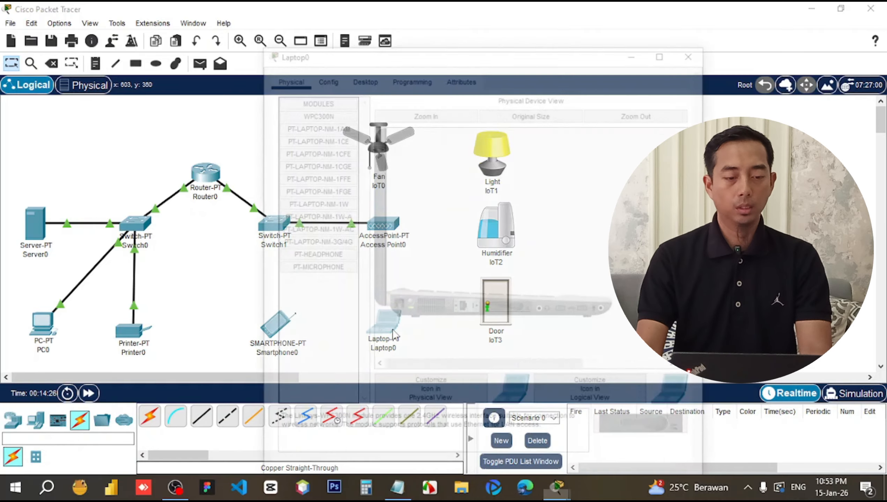
pyautogui.click(325, 53)
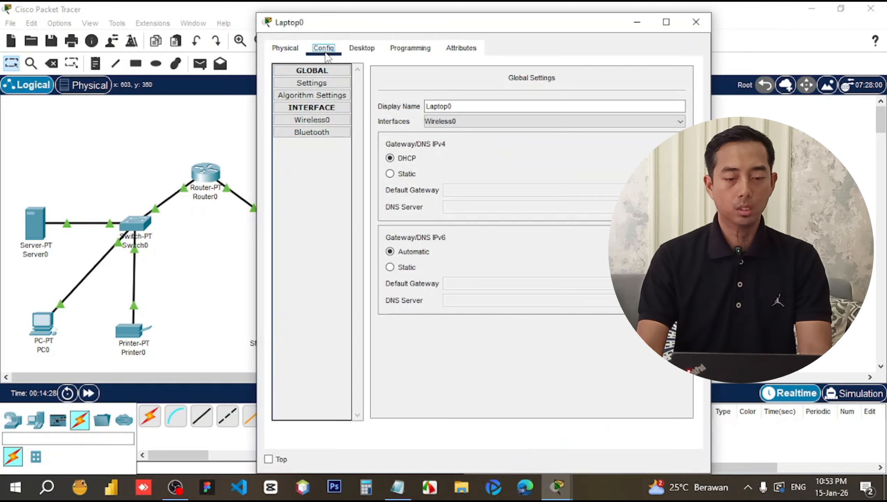
pyautogui.click(315, 120)
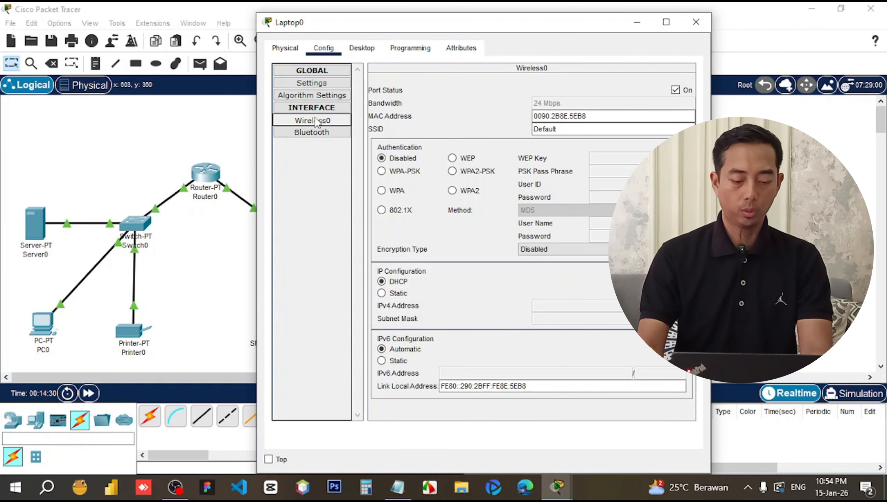
pyautogui.doubleClick(539, 131)
pyautogui.write('rumahku')
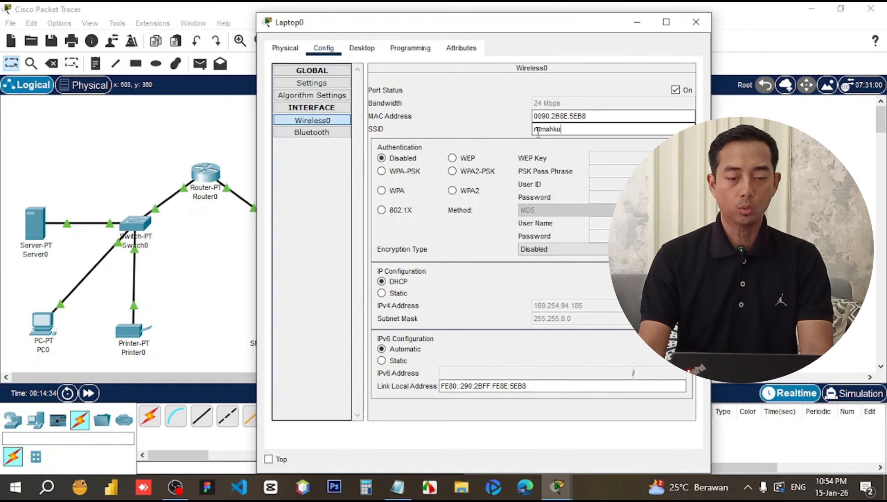
pyautogui.click(469, 173)
pyautogui.click(594, 175)
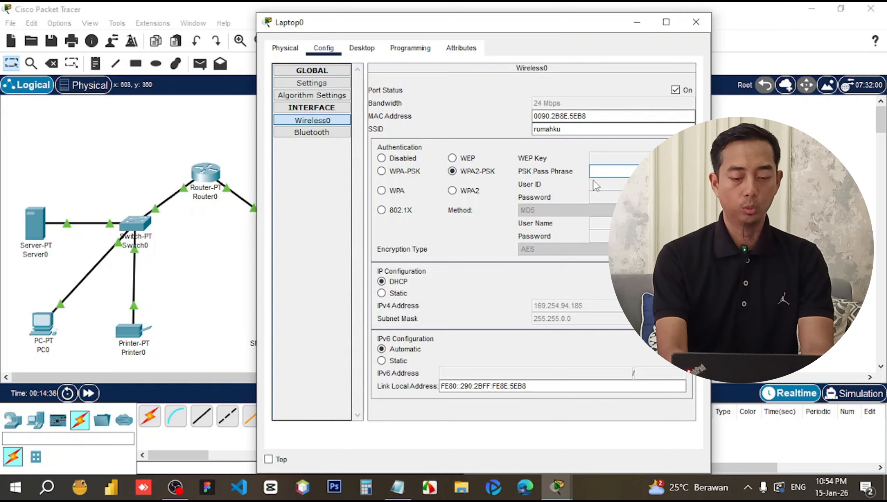
pyautogui.write('12345678')
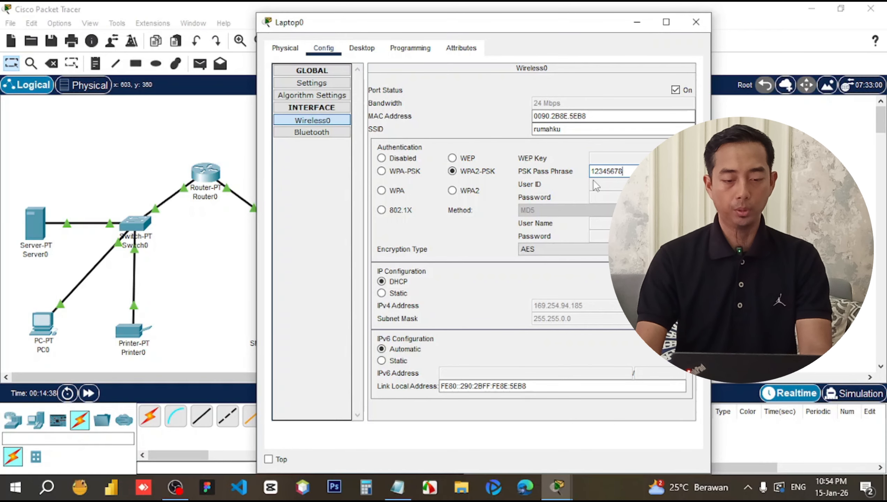
pyautogui.click(398, 293)
pyautogui.click(398, 282)
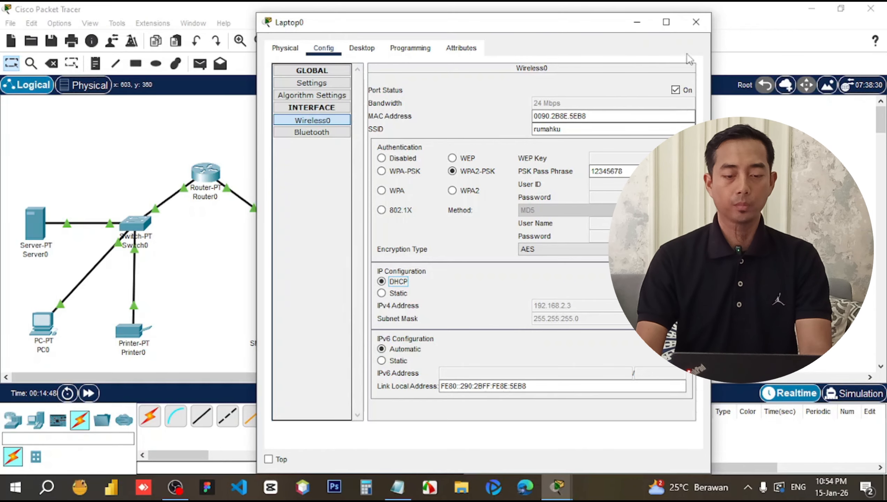
pyautogui.click(706, 22)
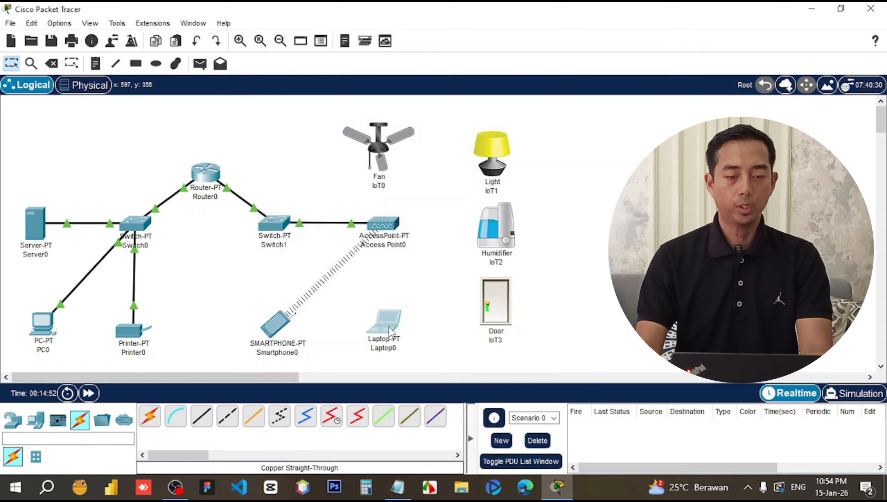
# Join the Fan IoT0 to SSID rumahku with WPA2-PSK and the pass phrase, renewing its DHCP address.
pyautogui.click(382, 141)
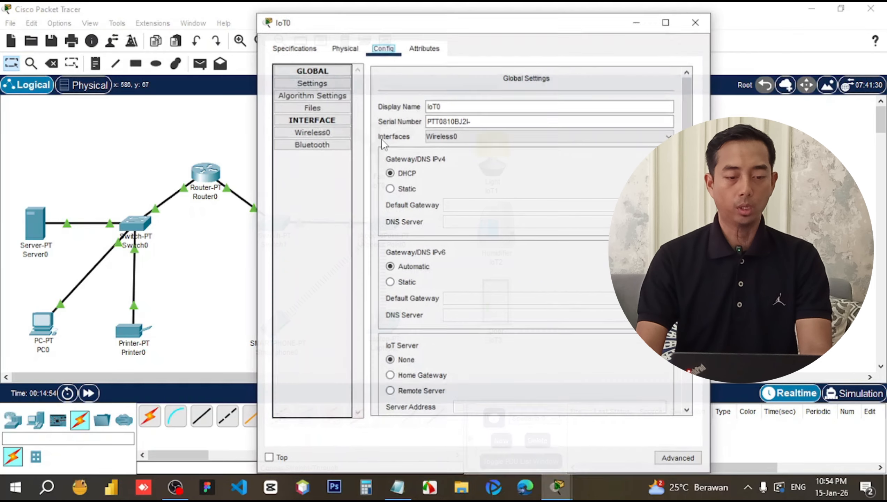
pyautogui.click(326, 133)
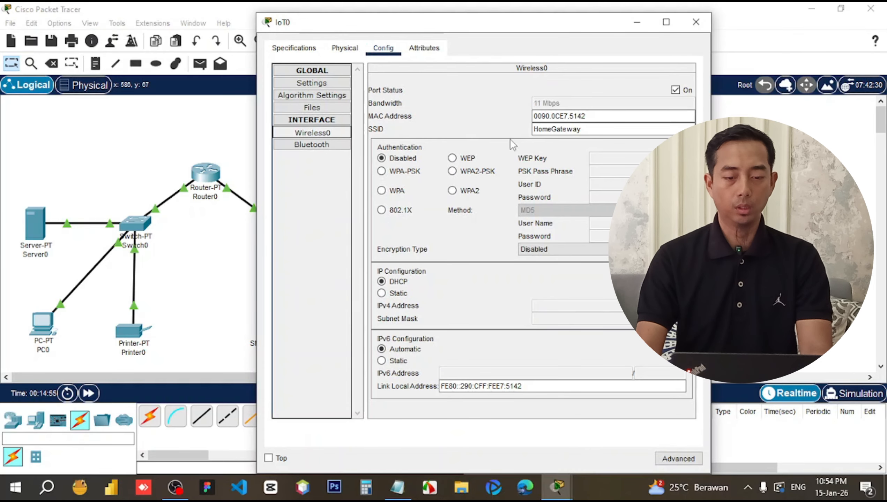
pyautogui.doubleClick(557, 129)
pyautogui.write('rumahku')
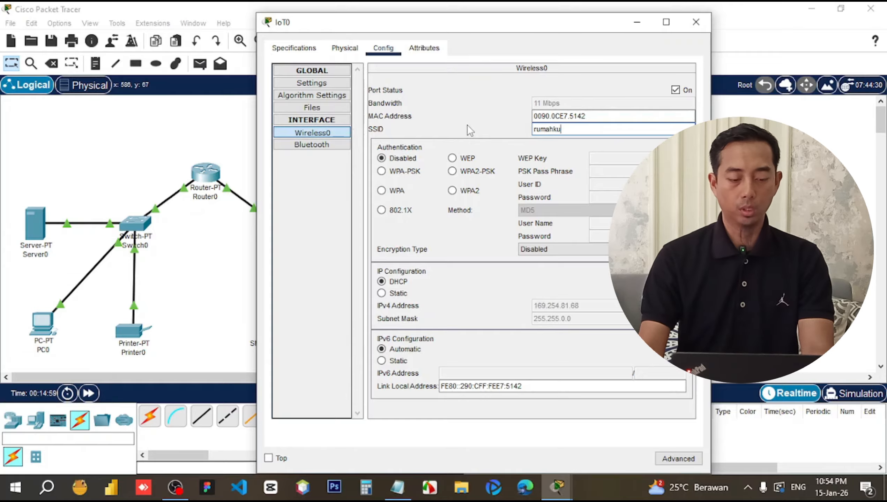
pyautogui.click(473, 172)
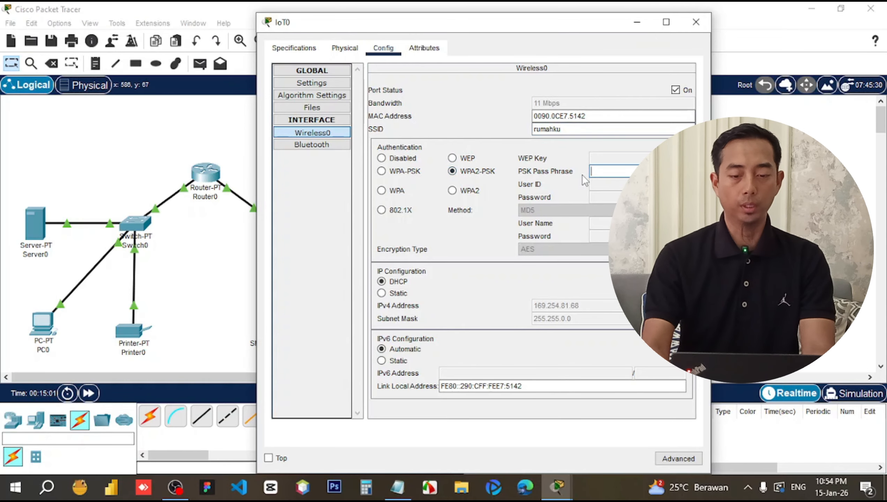
pyautogui.write('12345678')
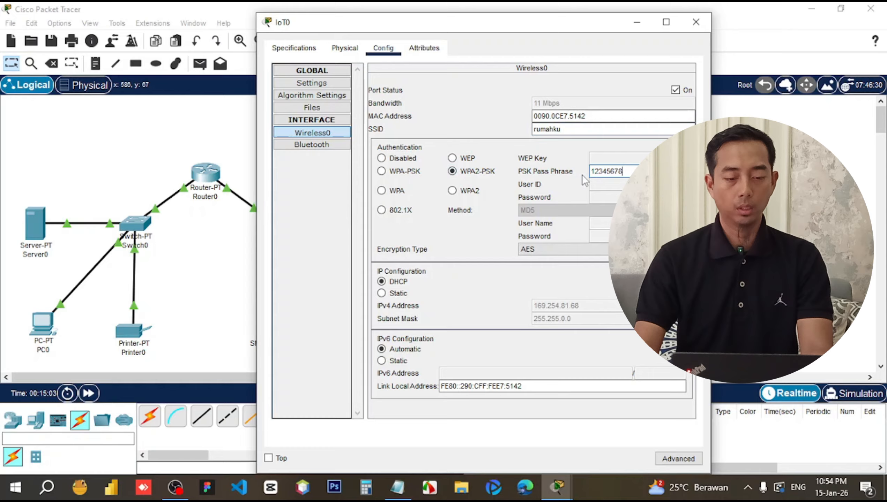
pyautogui.click(398, 292)
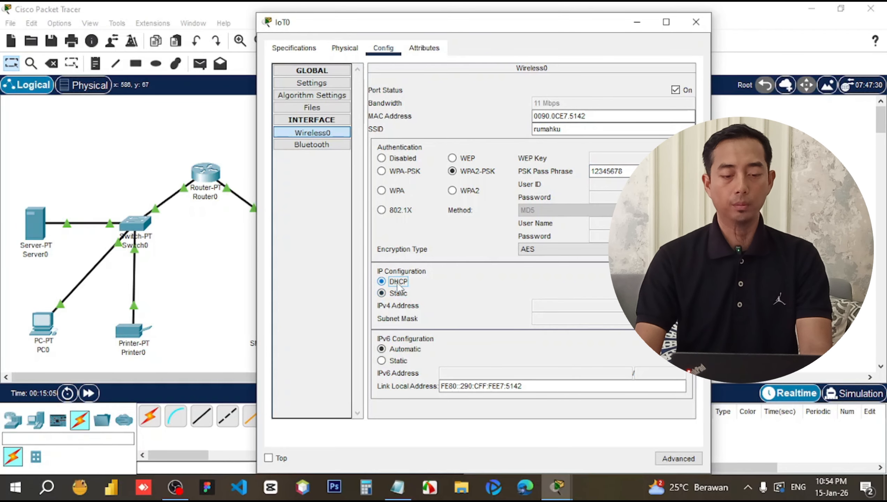
pyautogui.click(399, 283)
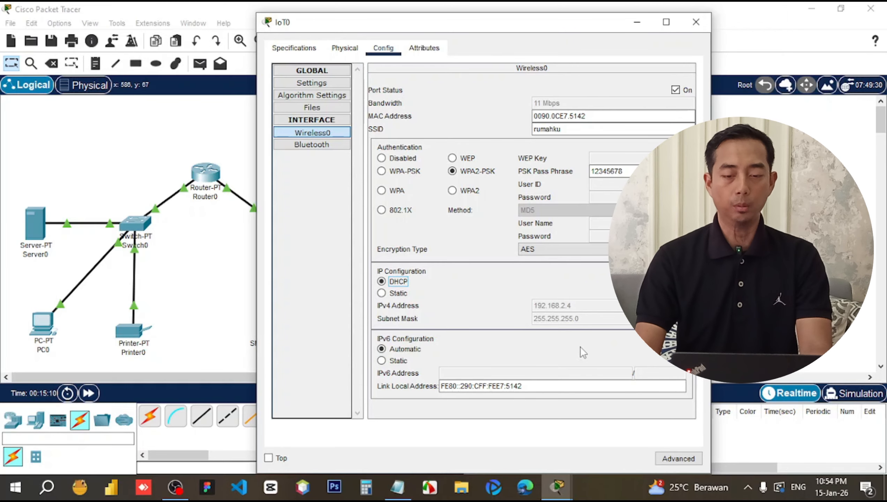
pyautogui.click(696, 23)
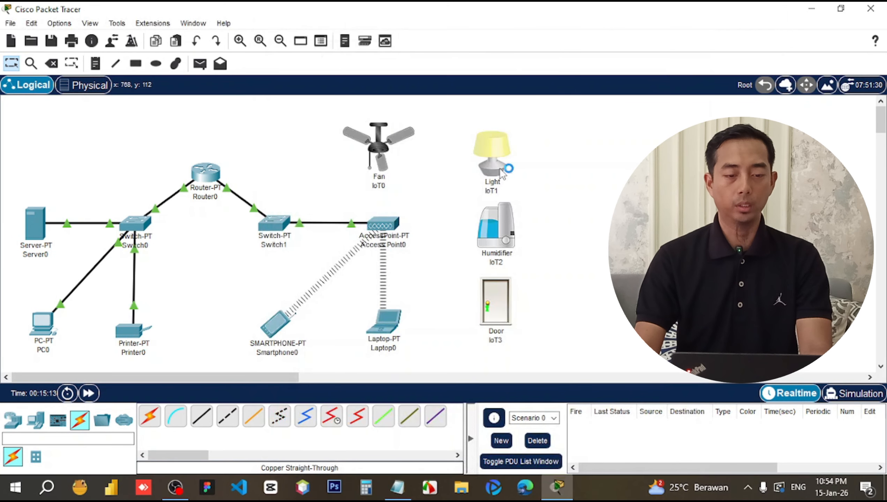
# Join the Light IoT1 to SSID rumahku with WPA2-PSK and the pass phrase, obtaining 192.168.2.5 by DHCP.
pyautogui.doubleClick(503, 174)
pyautogui.click(383, 76)
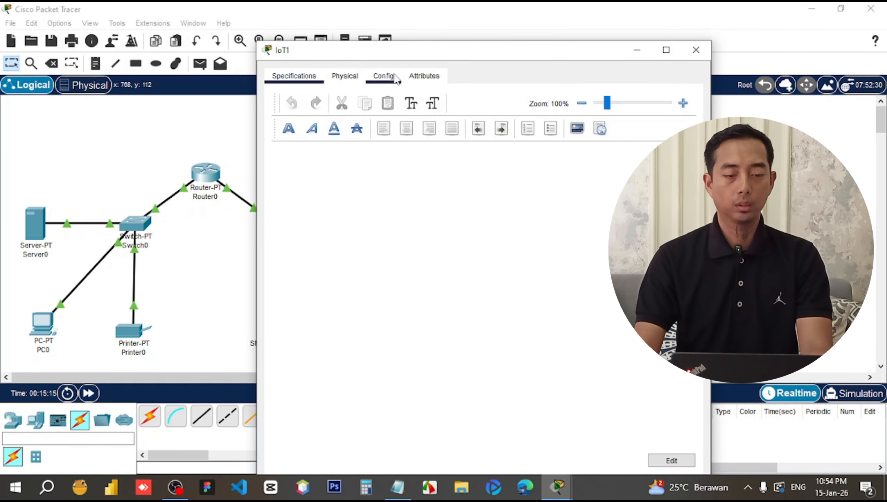
pyautogui.click(311, 160)
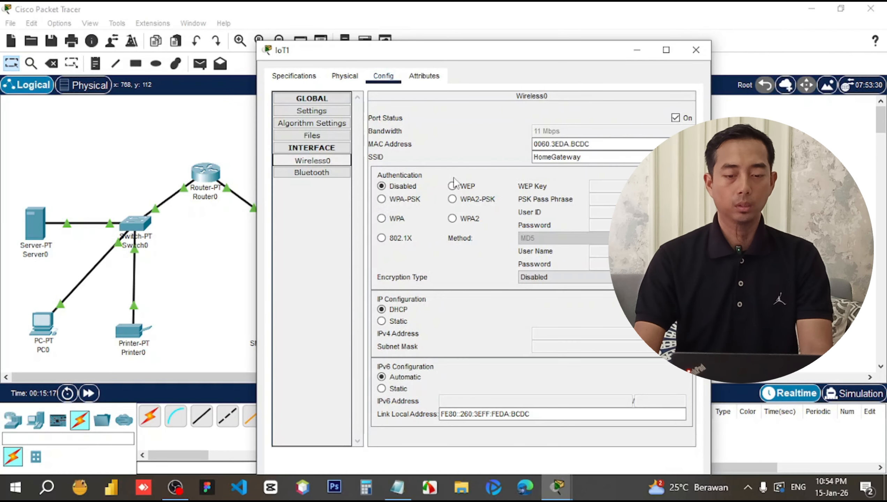
pyautogui.write('rumahku')
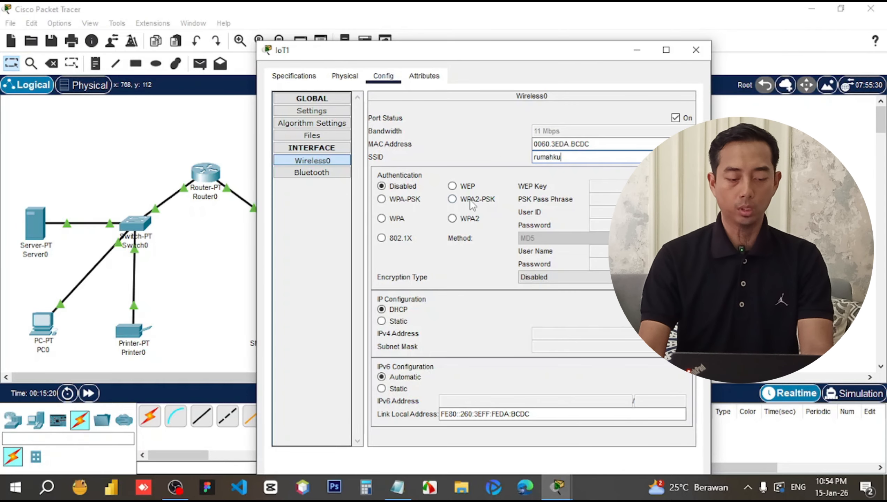
pyautogui.click(452, 199)
pyautogui.click(600, 199)
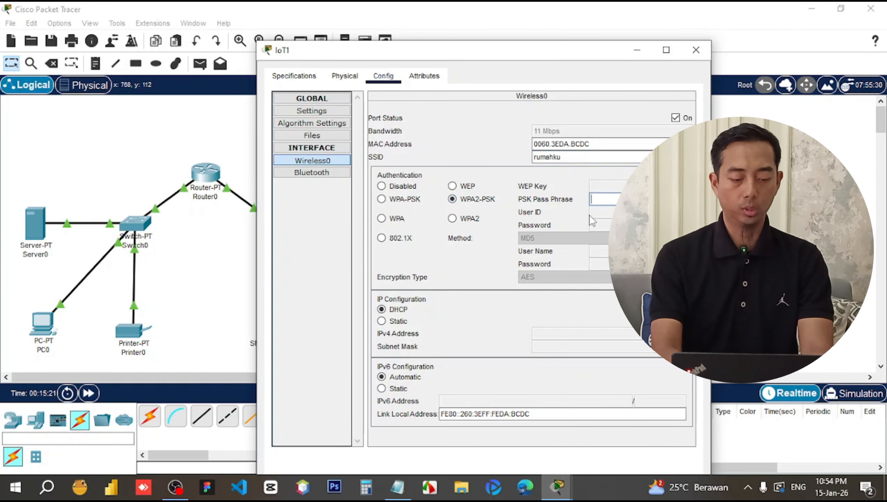
pyautogui.write('12345678')
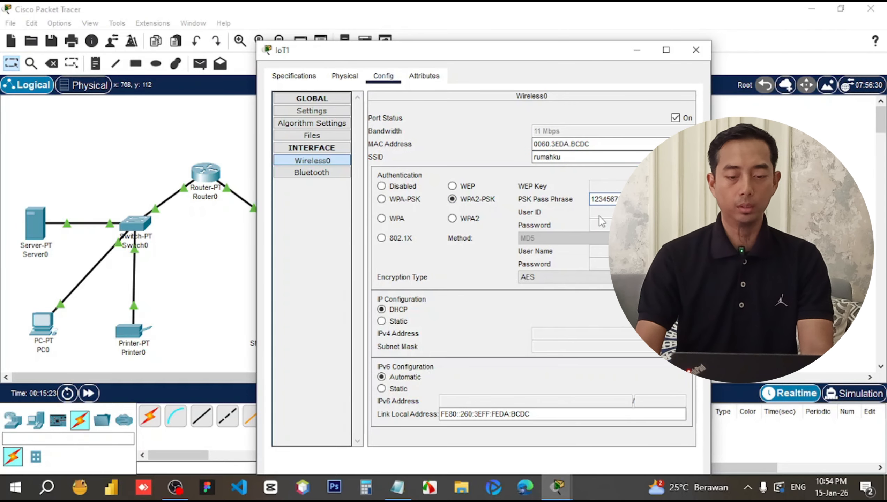
pyautogui.click(397, 310)
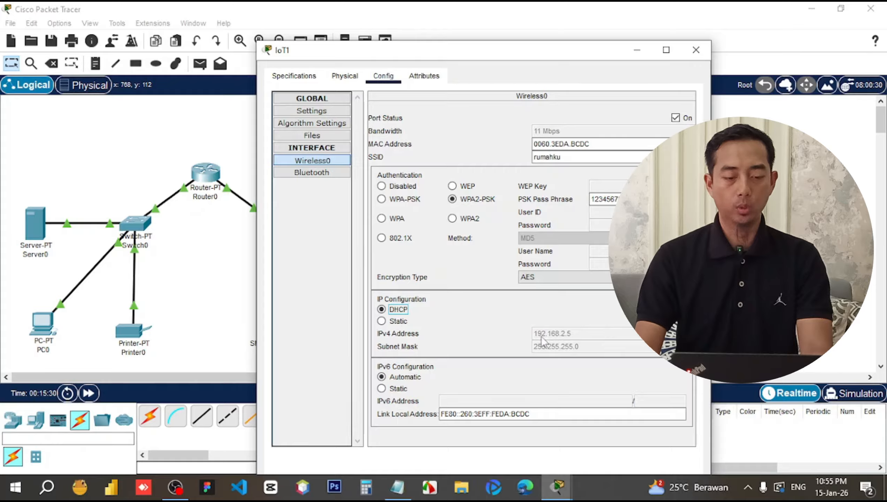
pyautogui.click(696, 49)
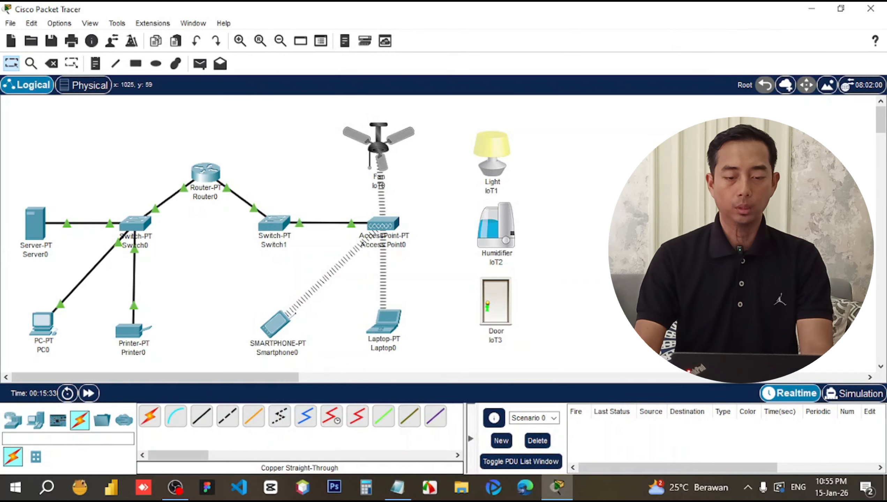
# Set the Humidifier IoT2's Wireless0 to SSID rumahku, WPA2-PSK with the pass phrase, renewing DHCP for 192.168.2.6.
pyautogui.click(509, 240)
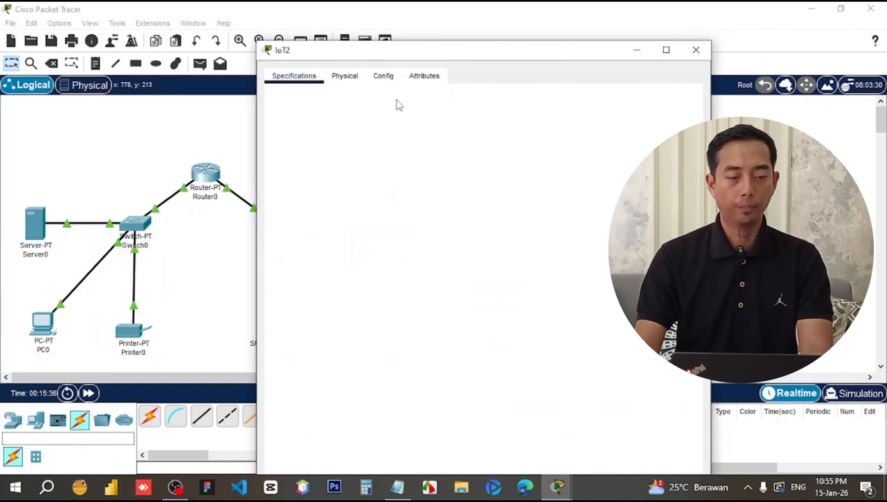
pyautogui.click(385, 78)
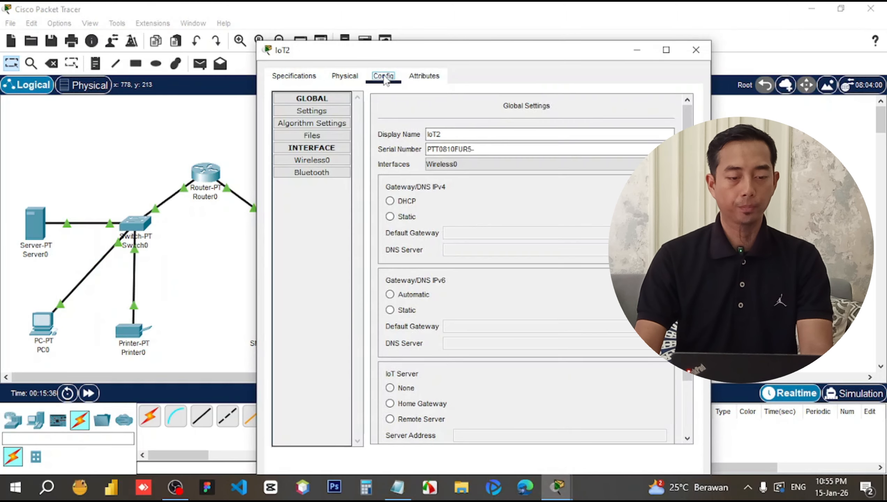
pyautogui.click(325, 162)
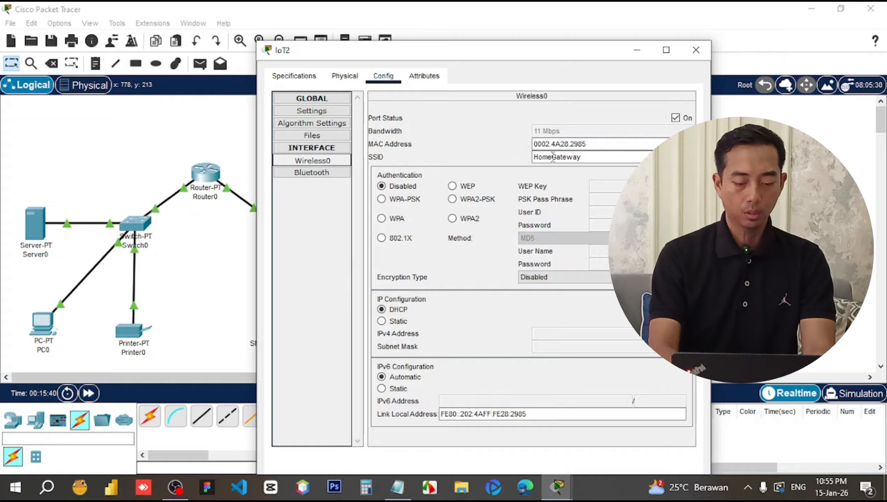
pyautogui.moveTo(599, 154); pyautogui.dragTo(522, 152)
pyautogui.write('rumahku')
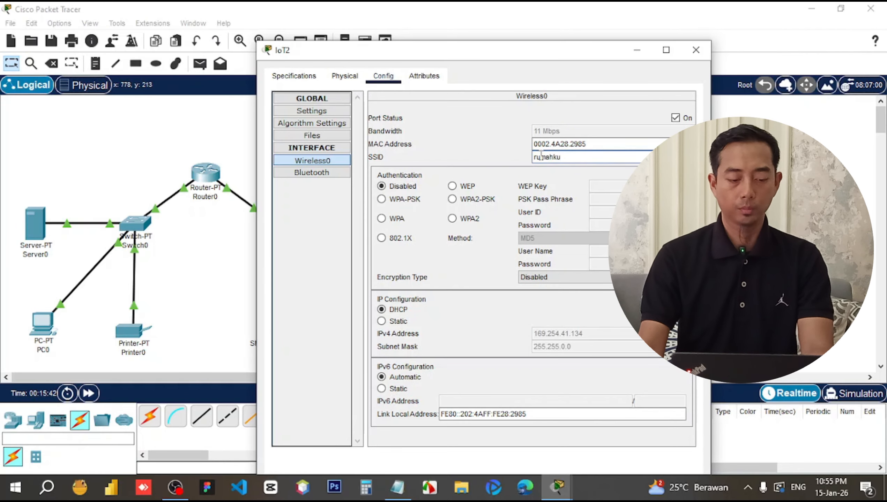
pyautogui.click(472, 199)
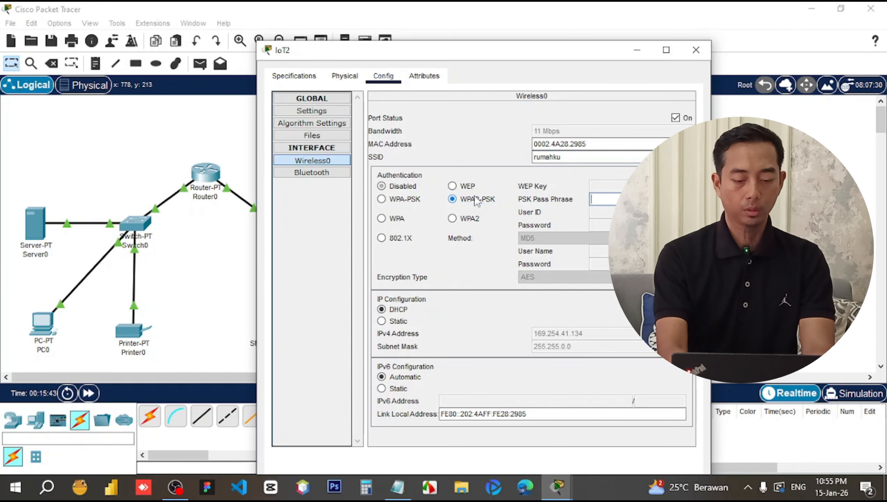
pyautogui.click(598, 199)
pyautogui.write('123')
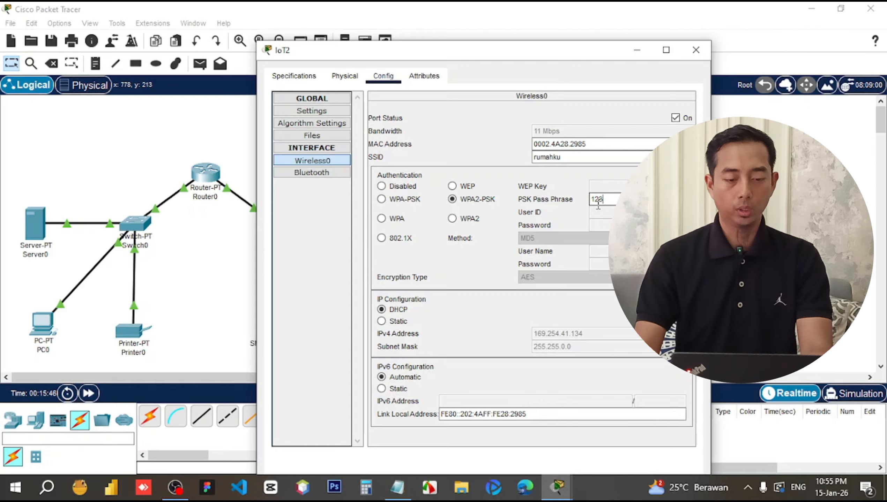
pyautogui.write('4567')
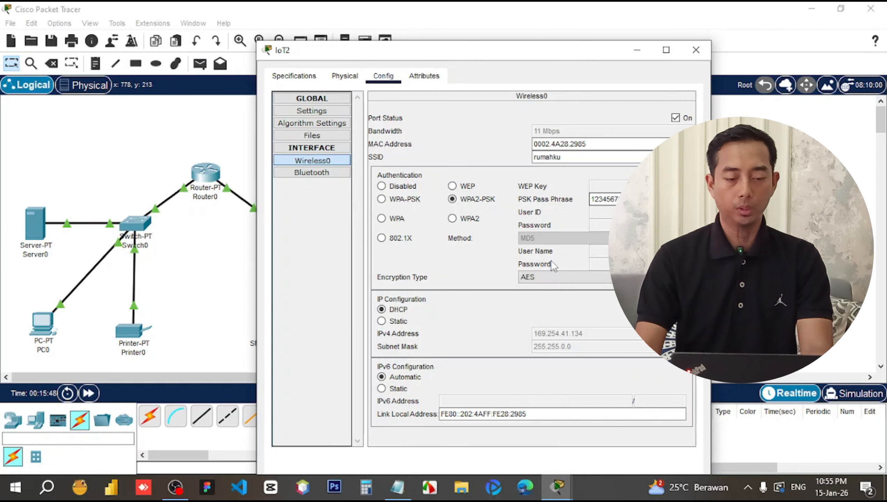
pyautogui.click(398, 310)
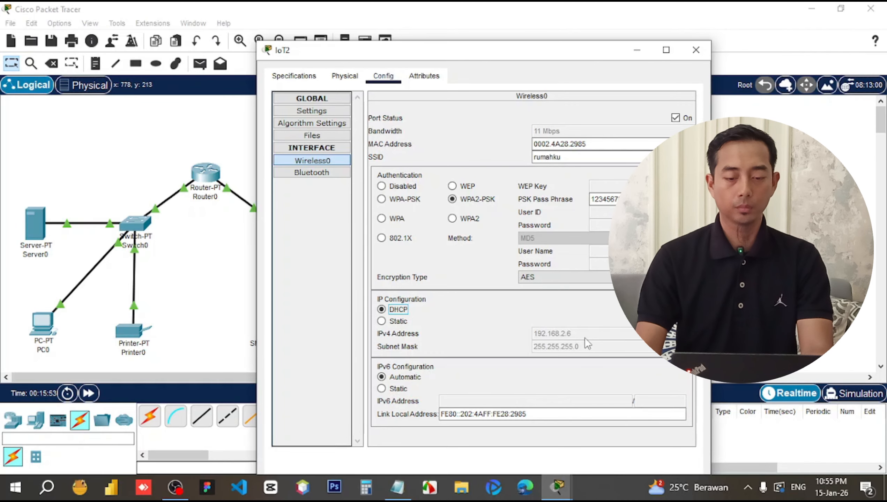
pyautogui.click(696, 51)
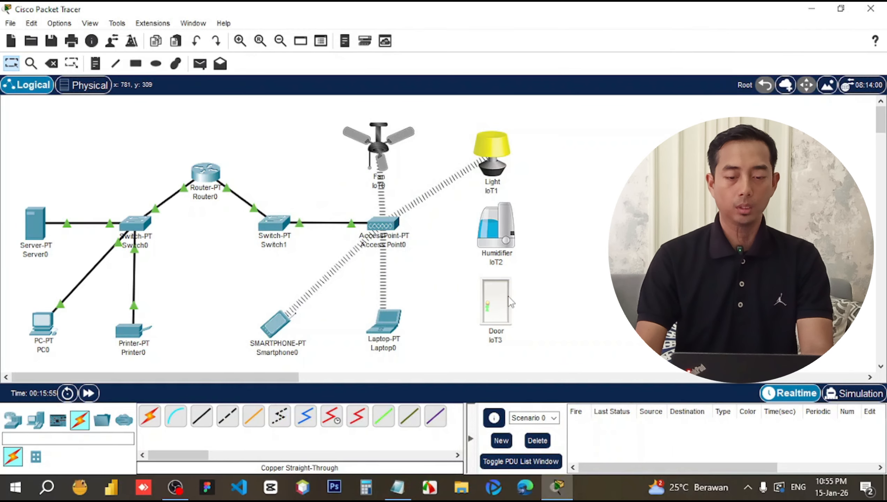
# Set Door IoT3's wireless SSID to rumahku with WPA2-PSK and enter the pass phrase.
pyautogui.click(494, 222)
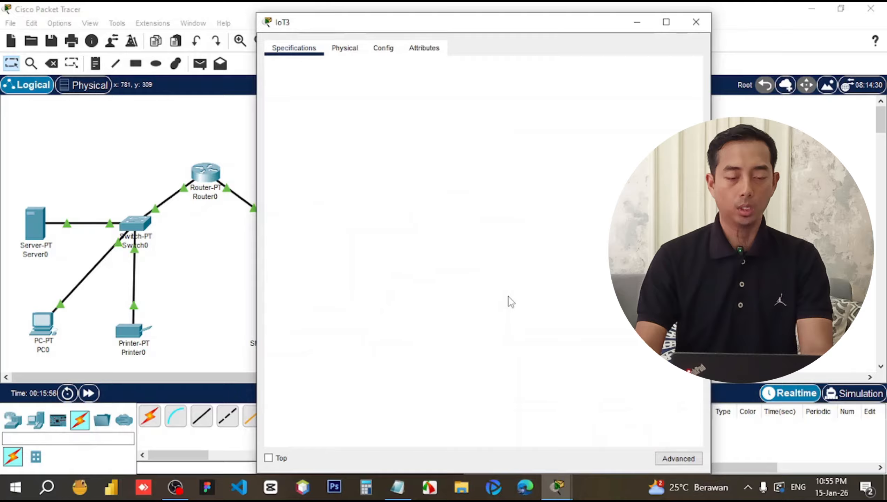
pyautogui.click(383, 48)
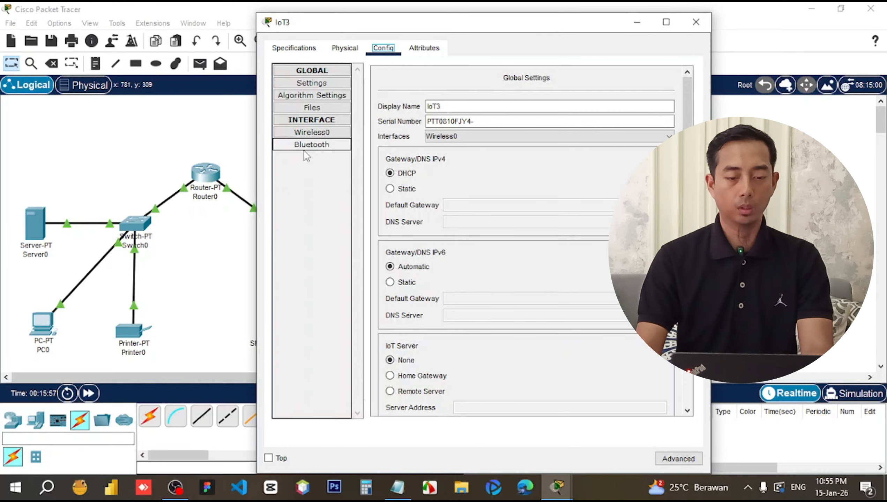
pyautogui.click(308, 135)
pyautogui.moveTo(590, 129); pyautogui.dragTo(462, 125)
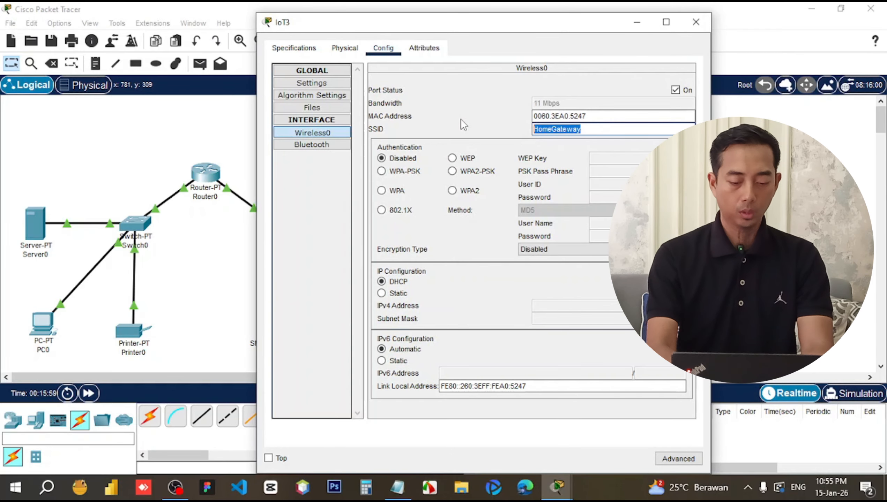
pyautogui.write('rumahku')
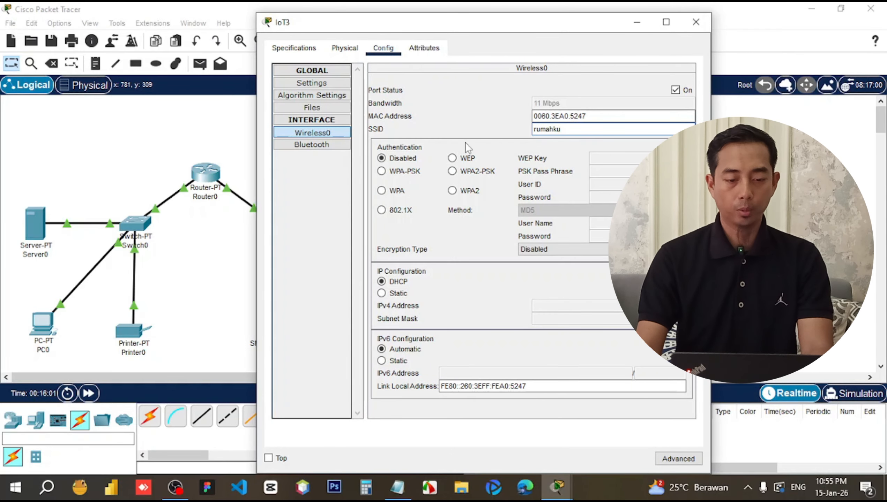
pyautogui.click(467, 171)
pyautogui.click(618, 171)
pyautogui.write('12')
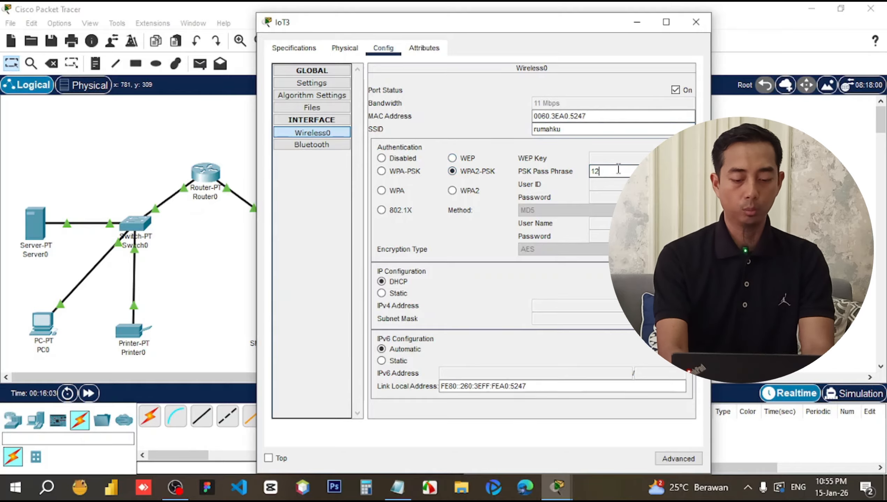
pyautogui.write('345678')
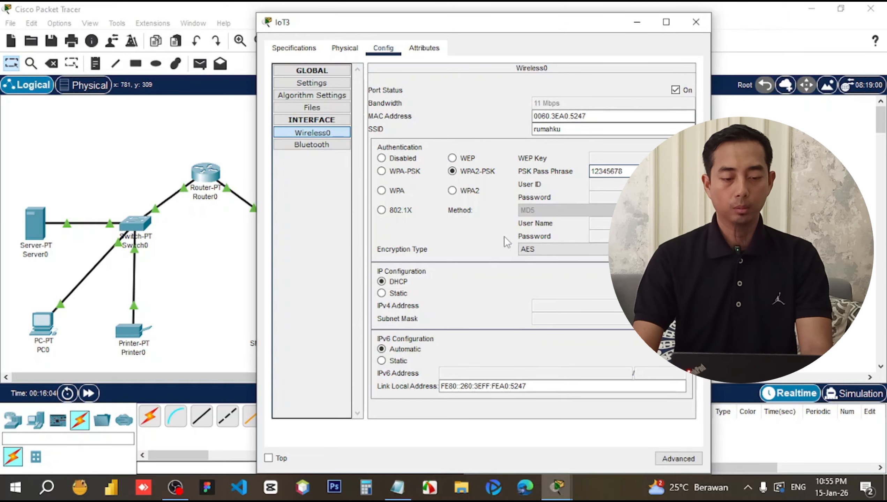
# Switch IoT3's addressing to DHCP so it gets 192.168.2.7/255.255.255.0, and close it.
pyautogui.click(398, 294)
pyautogui.click(398, 282)
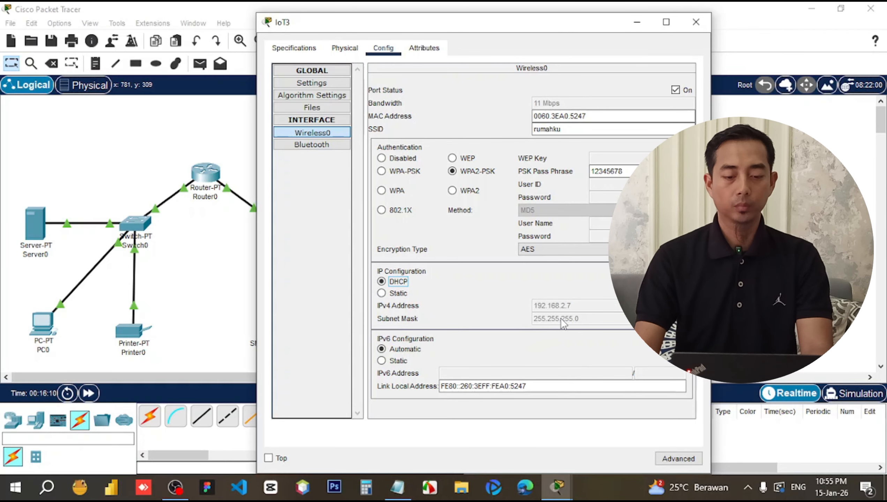
pyautogui.click(696, 21)
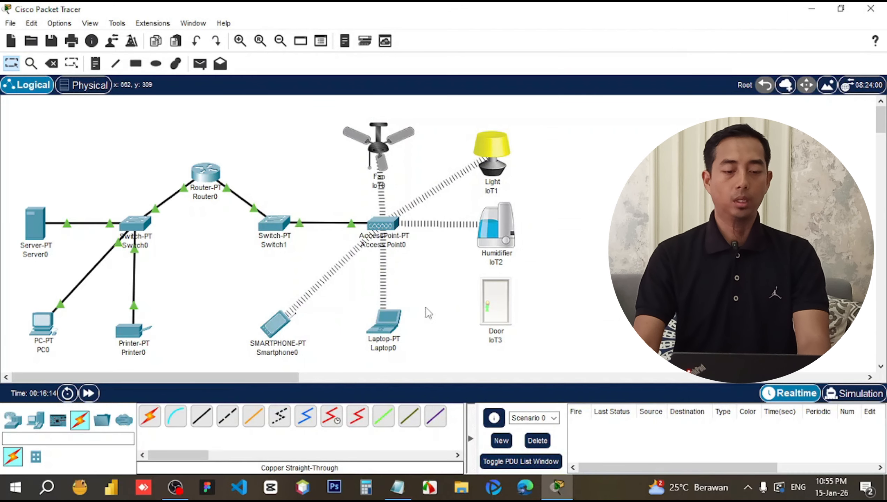
# Reposition Laptop0, Door IoT3, Light IoT1 and Fan IoT0 slightly on the canvas.
pyautogui.moveTo(385, 330); pyautogui.dragTo(385, 333)
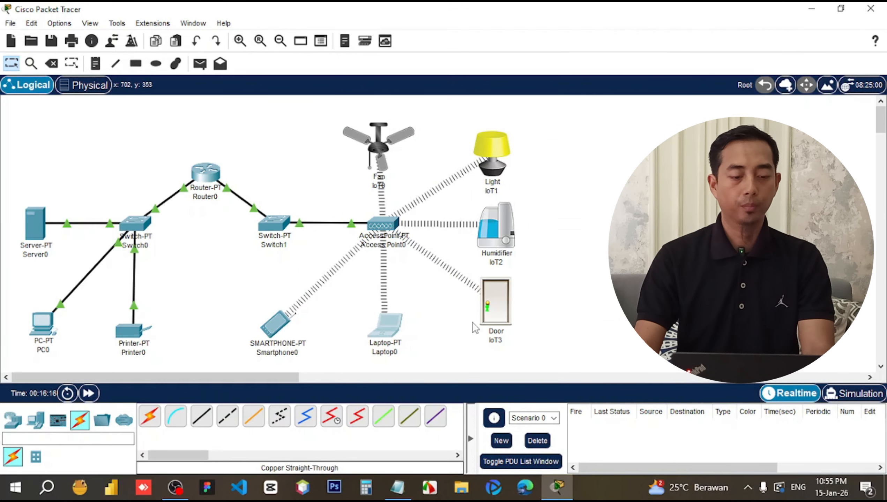
pyautogui.moveTo(494, 307); pyautogui.dragTo(493, 317)
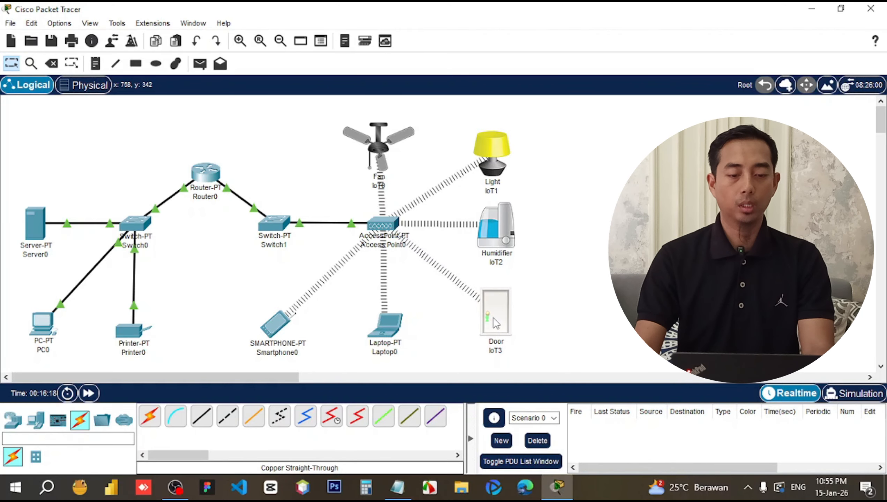
pyautogui.moveTo(492, 163); pyautogui.dragTo(498, 160)
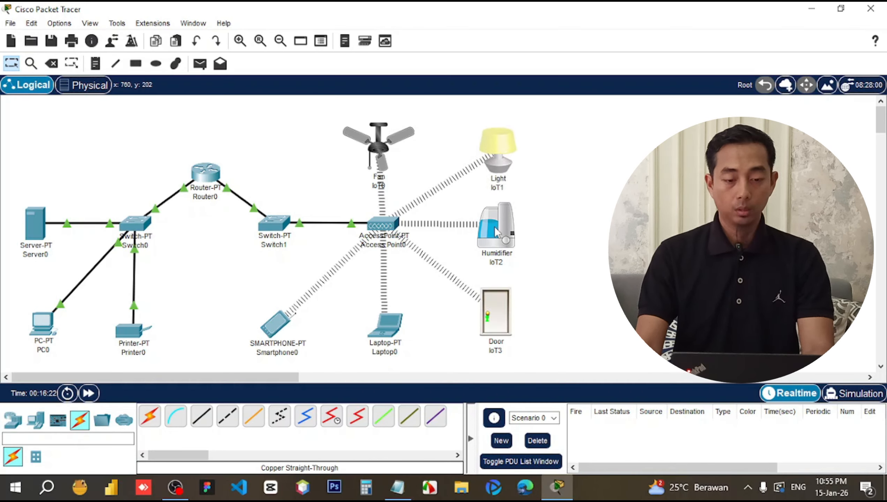
pyautogui.moveTo(387, 146); pyautogui.dragTo(391, 135)
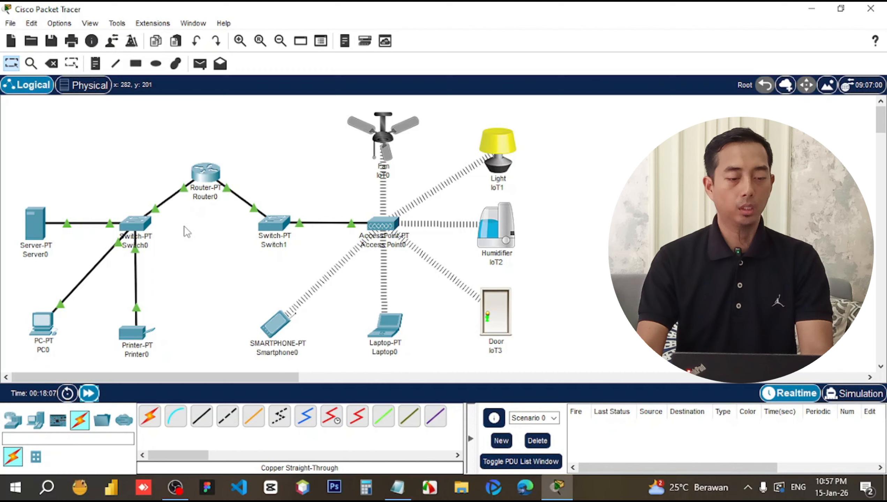
# Select all 13 devices and shift the whole topology right and up.
pyautogui.moveTo(191, 218); pyautogui.dragTo(29, 354)
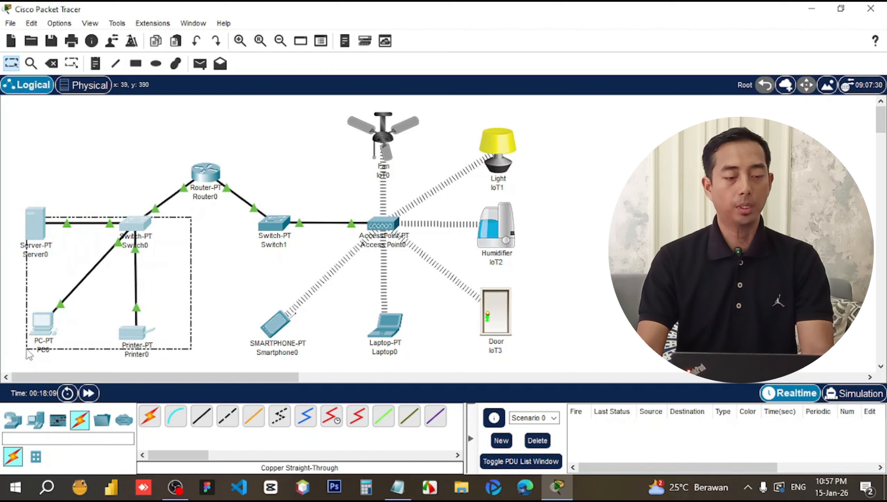
pyautogui.click(221, 222)
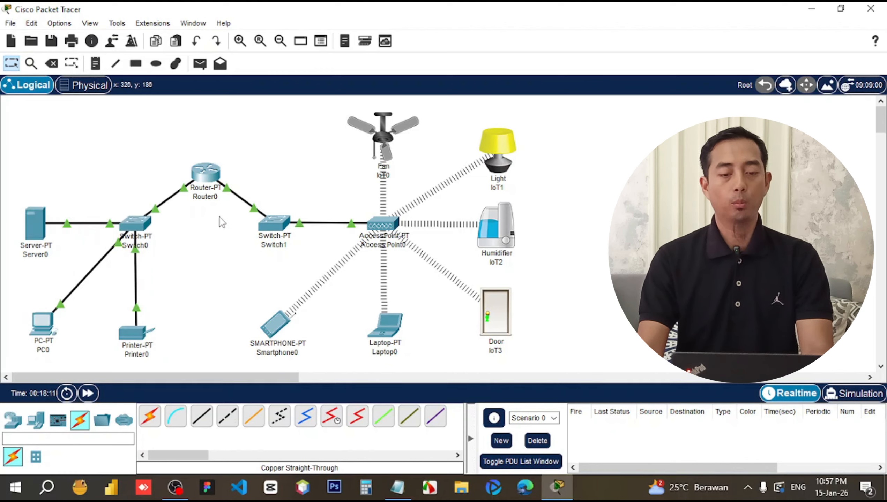
pyautogui.moveTo(219, 217); pyautogui.dragTo(598, 351)
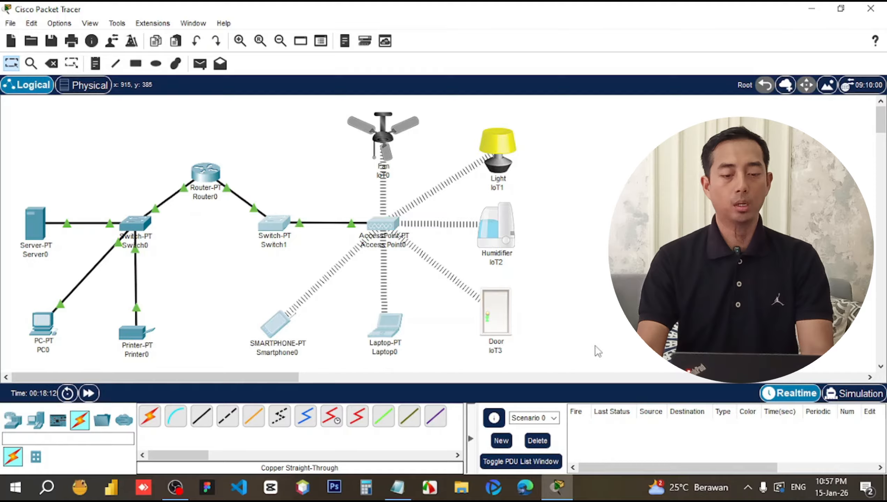
pyautogui.click(650, 232)
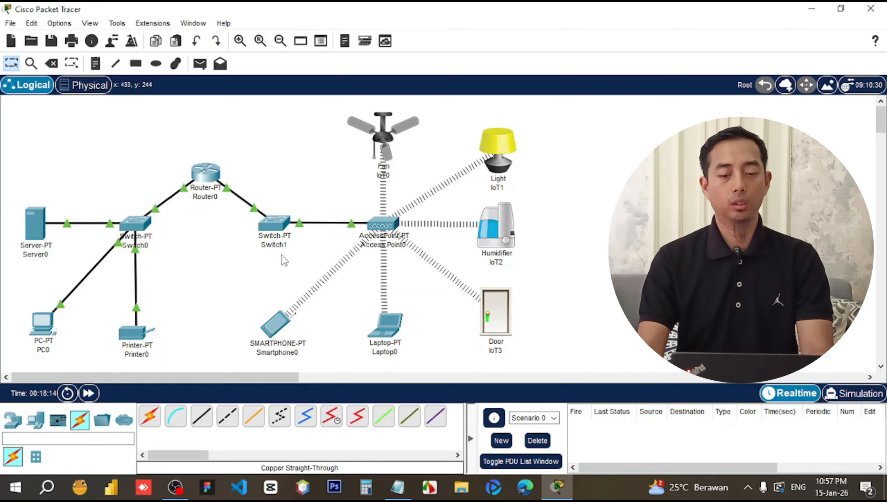
pyautogui.moveTo(230, 133); pyautogui.dragTo(188, 211)
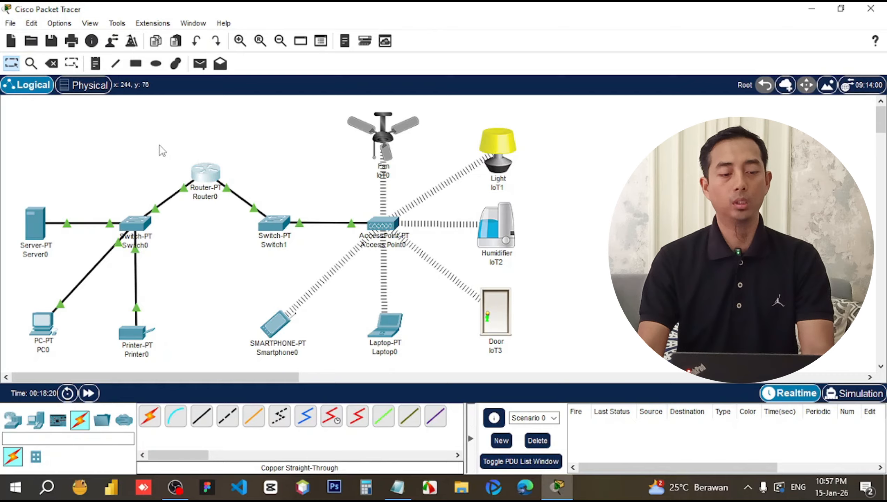
pyautogui.click(207, 130)
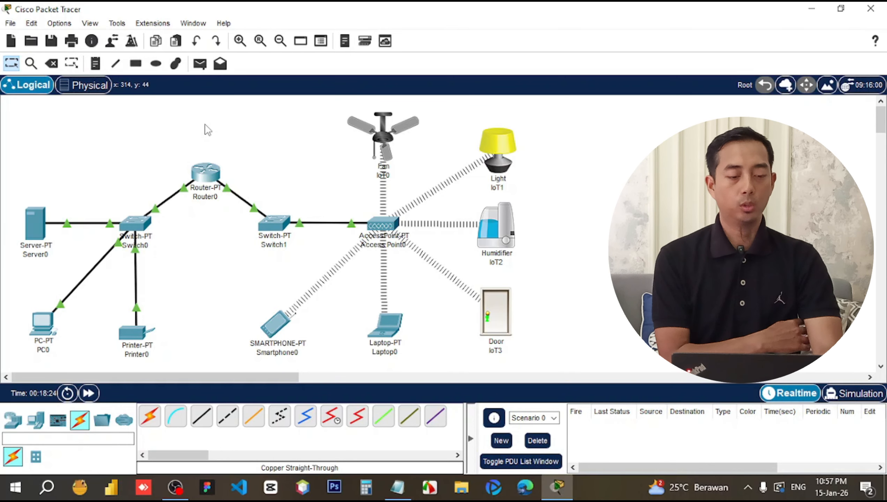
pyautogui.moveTo(614, 135); pyautogui.dragTo(24, 356)
pyautogui.moveTo(284, 237); pyautogui.dragTo(326, 220)
pyautogui.click(588, 224)
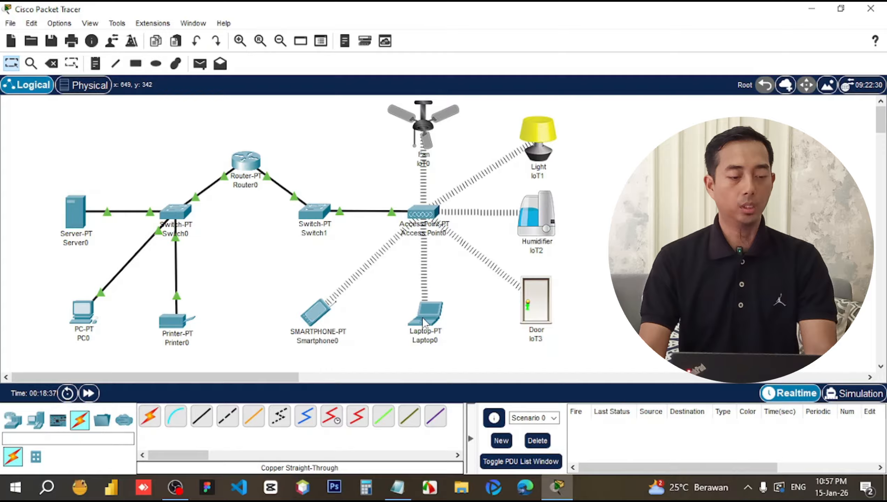
# From PC0's Command Prompt, run ping 192.168.2.3 to test Laptop0's reachability.
pyautogui.click(73, 318)
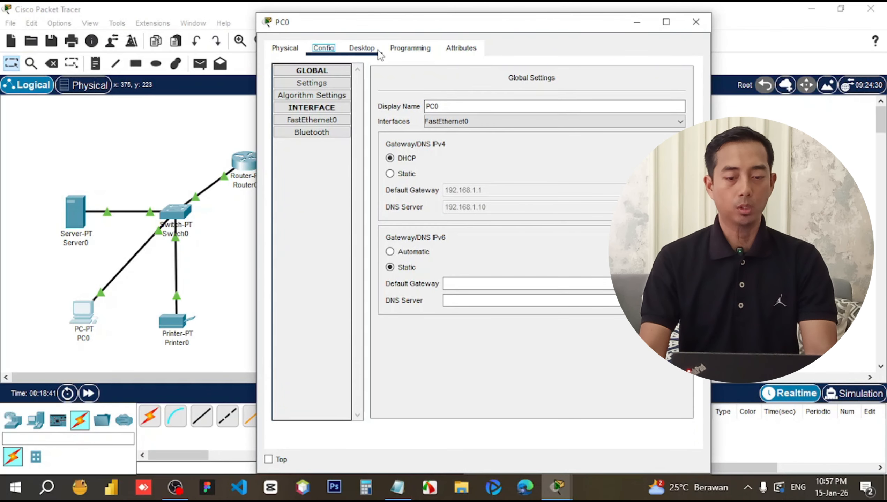
pyautogui.click(376, 50)
pyautogui.click(554, 100)
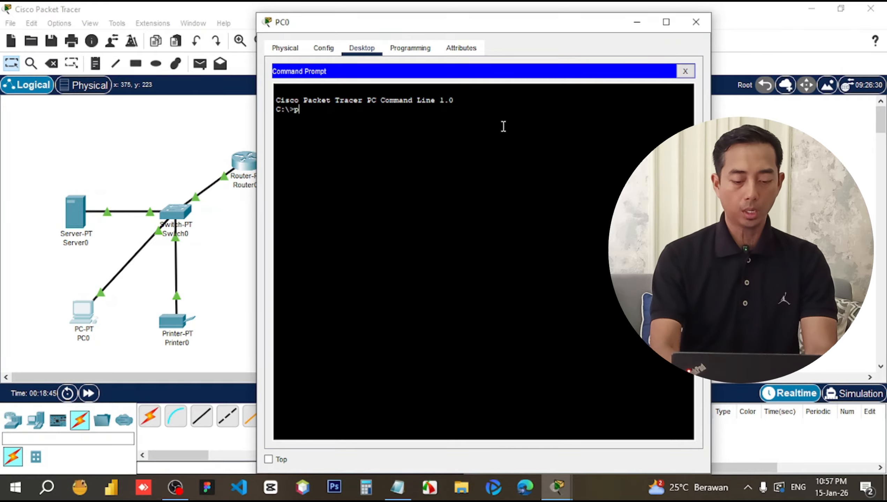
pyautogui.write('ping')
pyautogui.click(751, 257)
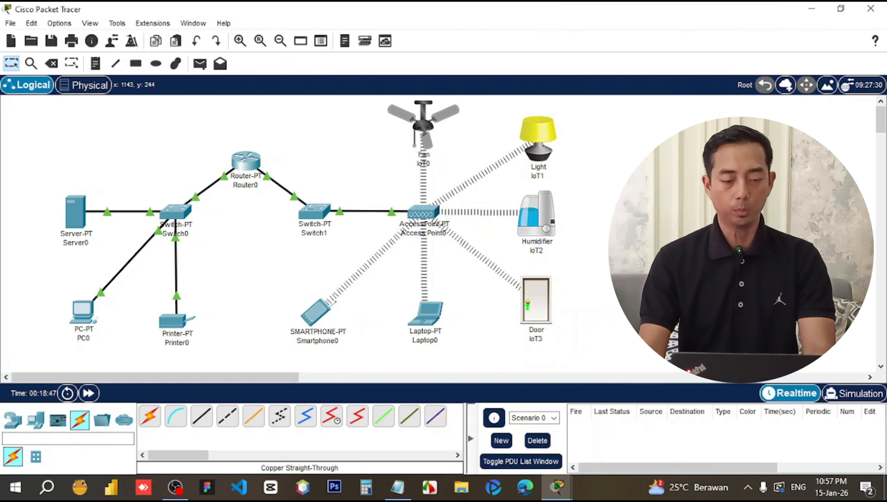
pyautogui.moveTo(428, 330)
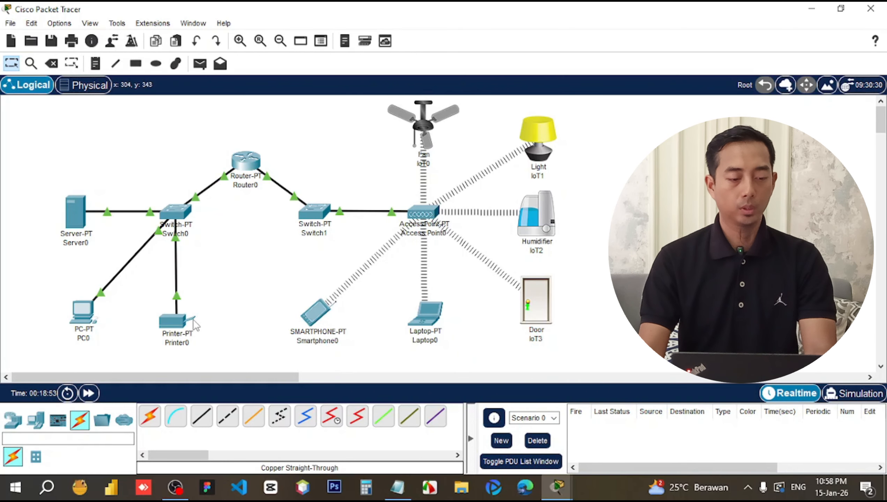
pyautogui.click(94, 321)
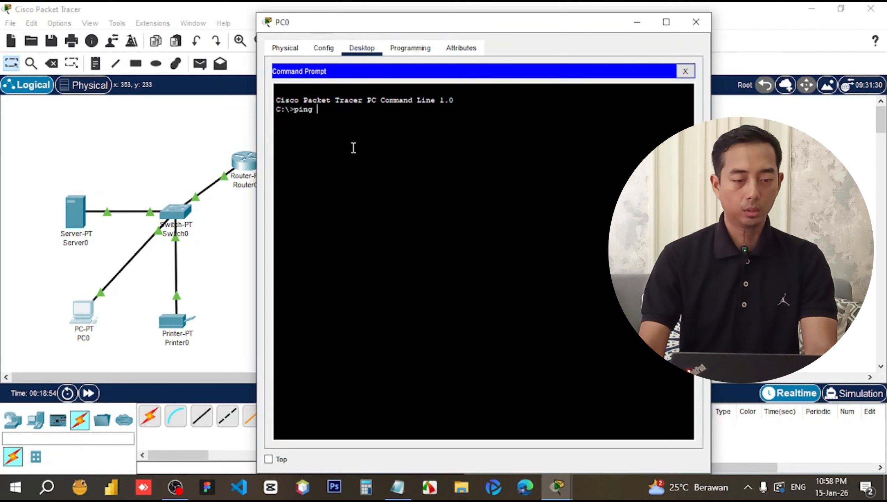
pyautogui.write('192.168')
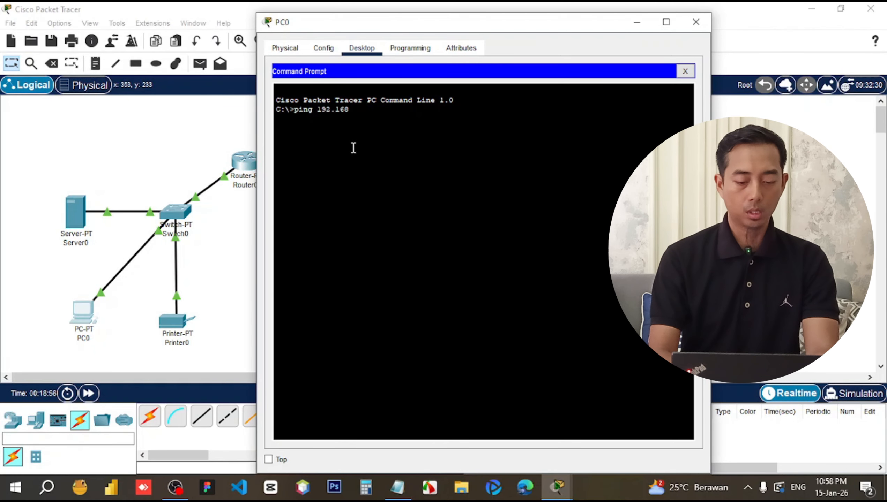
pyautogui.write('.2.')
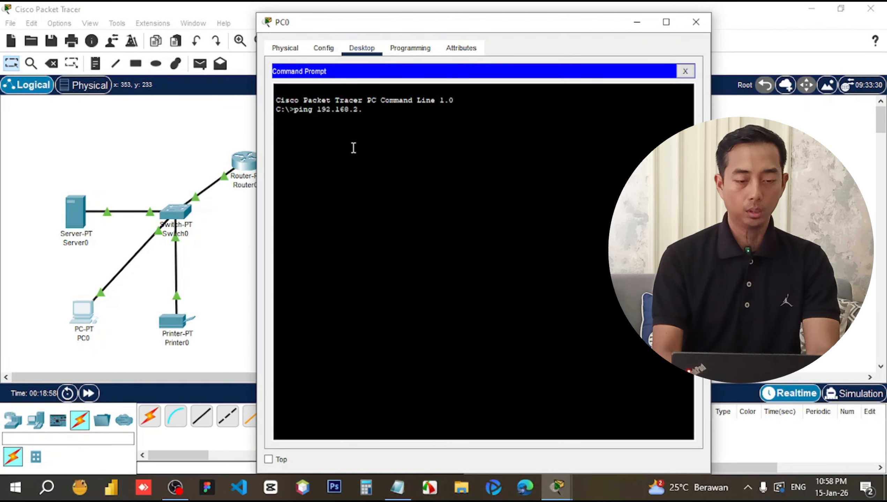
pyautogui.write('3')
pyautogui.press('Return')
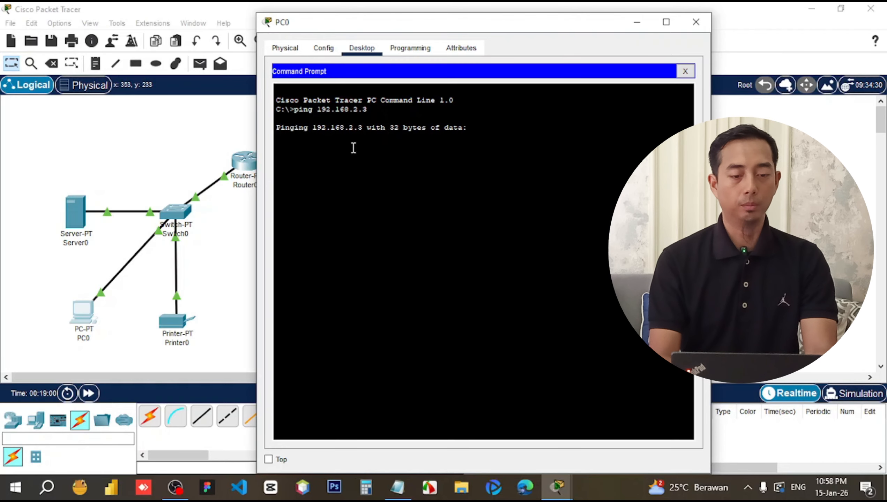
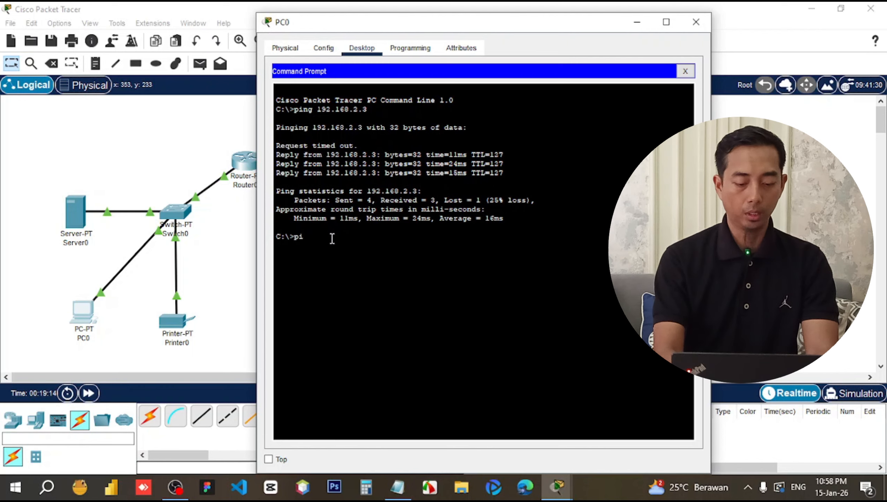
# Rerun ping 192.168.2.3 from PC0 to get 0% loss, then return to the topology.
pyautogui.write('ng 192')
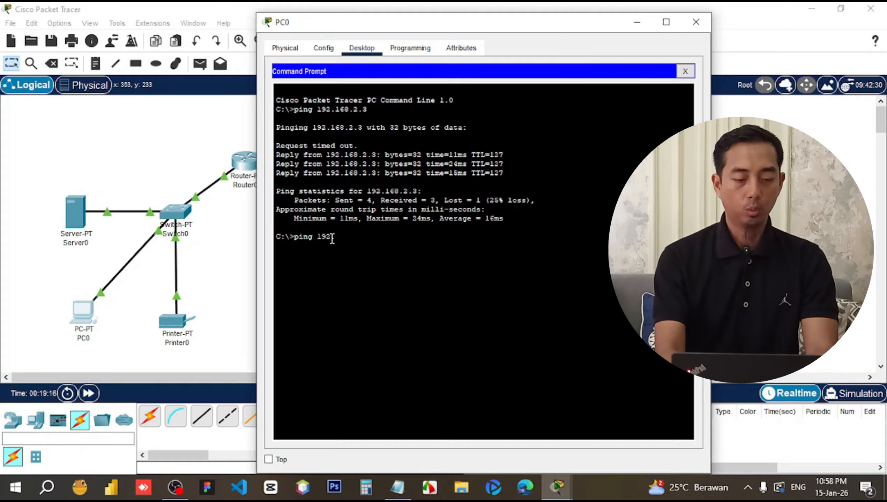
pyautogui.write('.168.2.3')
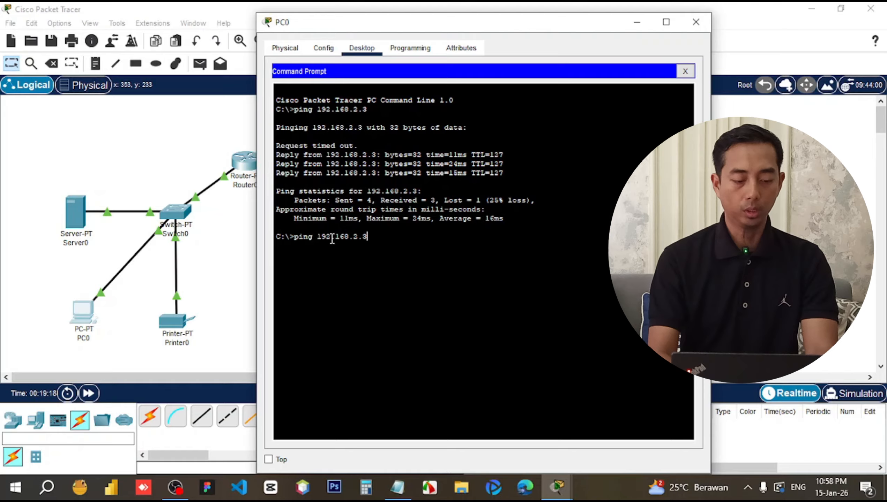
pyautogui.press('Return')
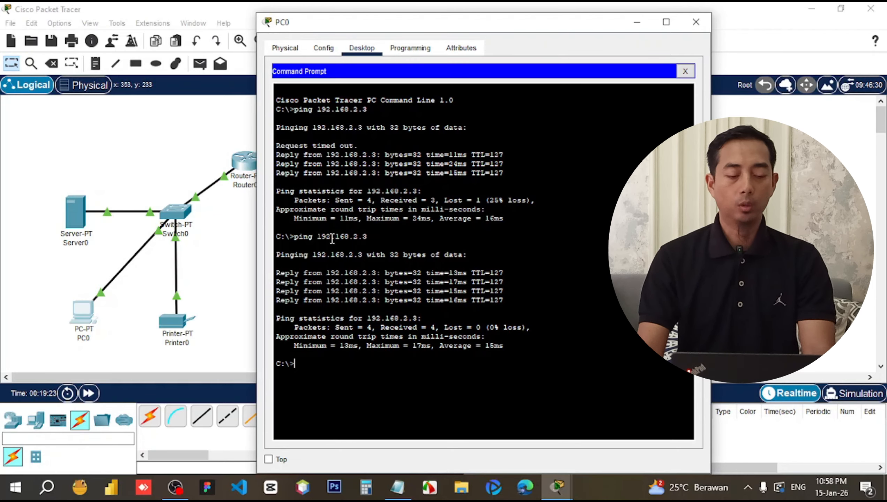
pyautogui.click(225, 271)
# Send a simple ICMP test PDU from PC0 to Printer0.
pyautogui.click(90, 318)
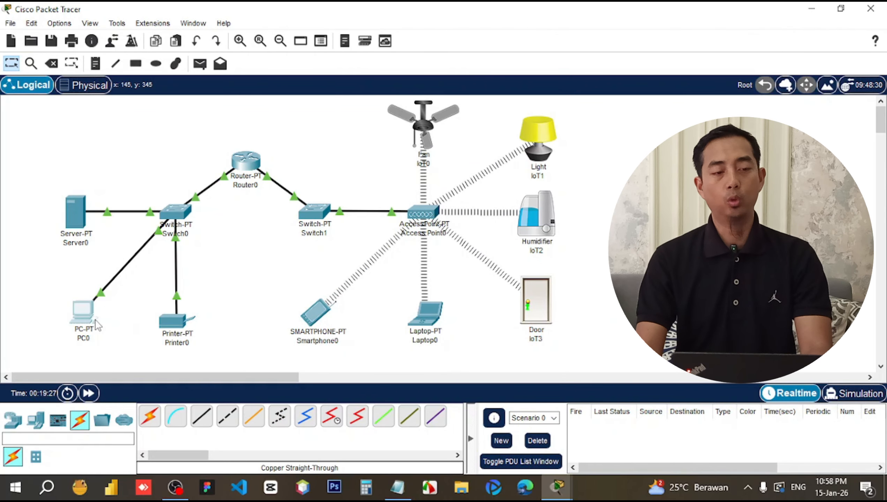
pyautogui.click(252, 264)
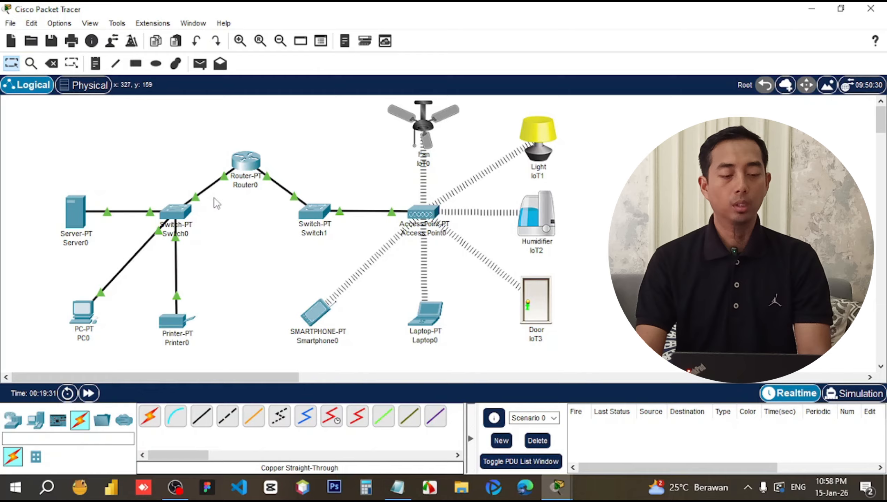
pyautogui.moveTo(245, 163)
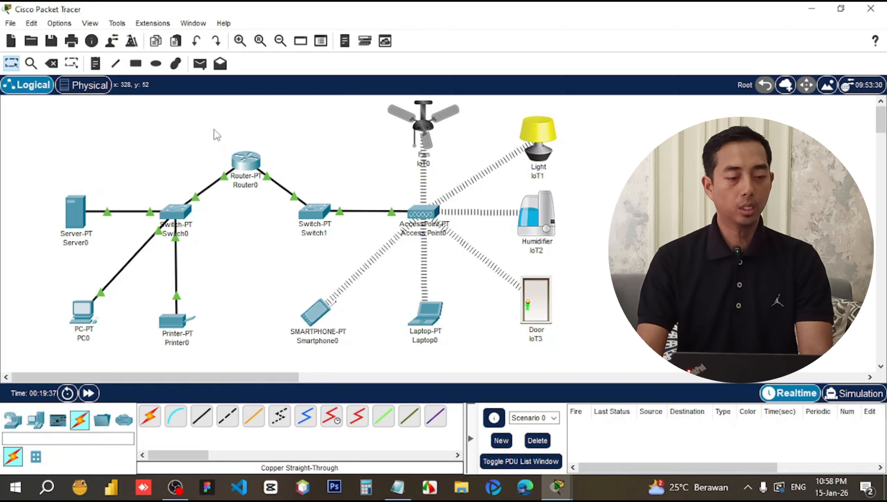
pyautogui.click(201, 66)
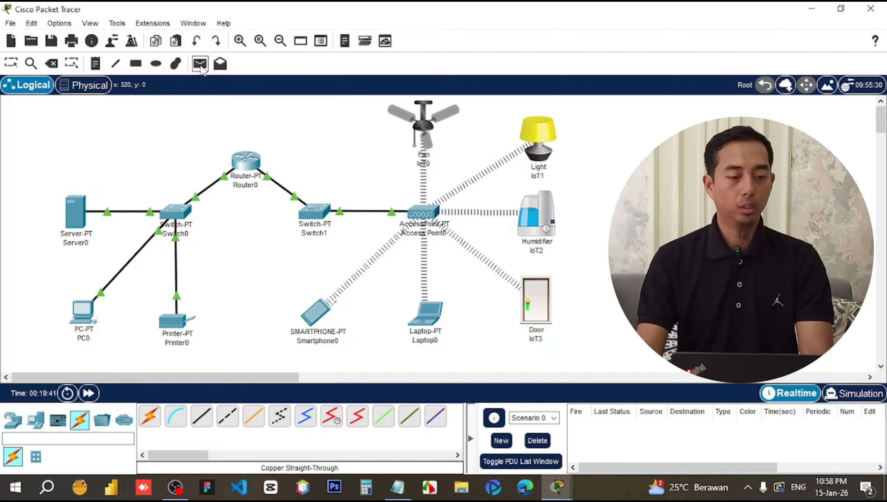
pyautogui.click(76, 303)
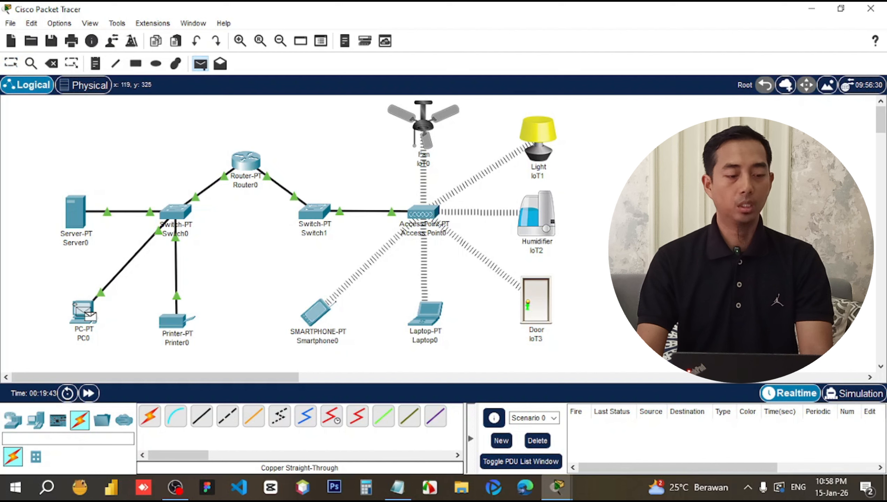
pyautogui.click(170, 322)
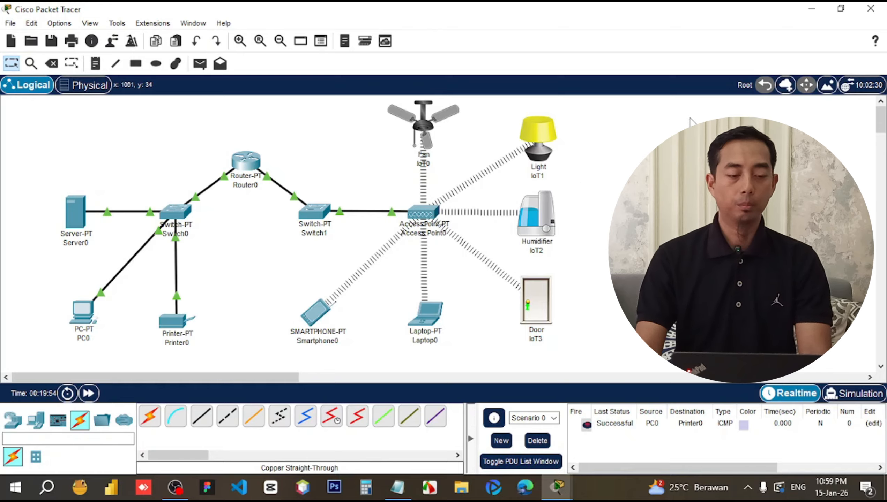
# Box-select the Light, Humidifier and Door devices, then clear the selection.
pyautogui.moveTo(691, 117); pyautogui.dragTo(505, 314)
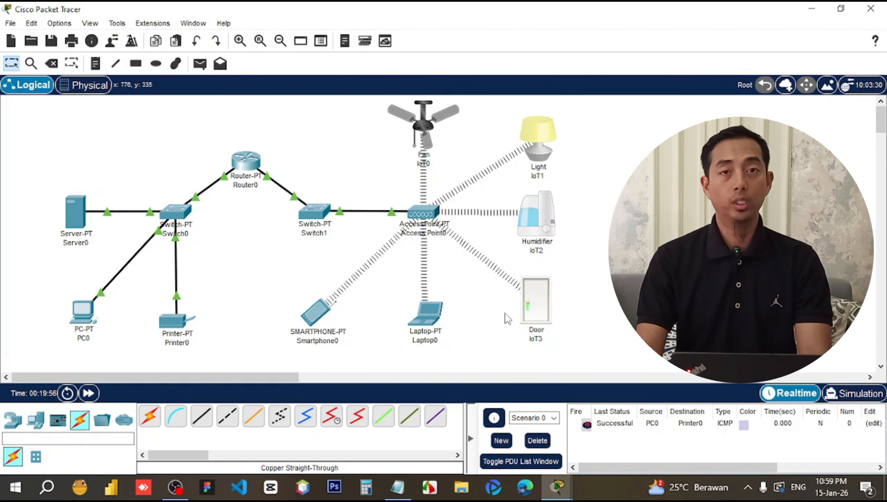
pyautogui.click(697, 227)
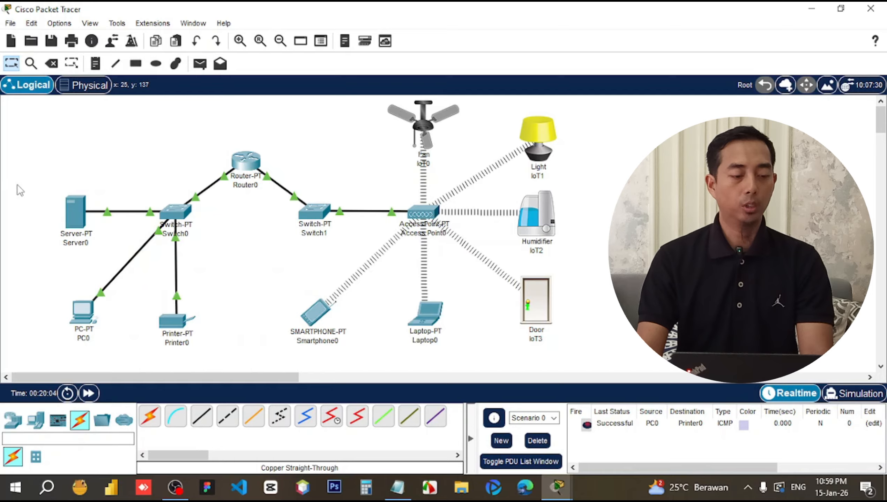
pyautogui.moveTo(79, 214)
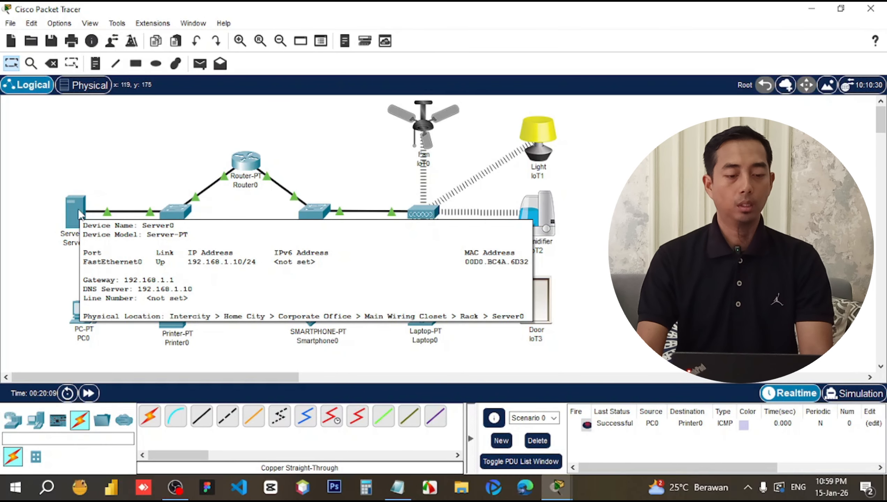
# Turn on Server0's IoT registration service.
pyautogui.click(80, 214)
pyautogui.click(363, 48)
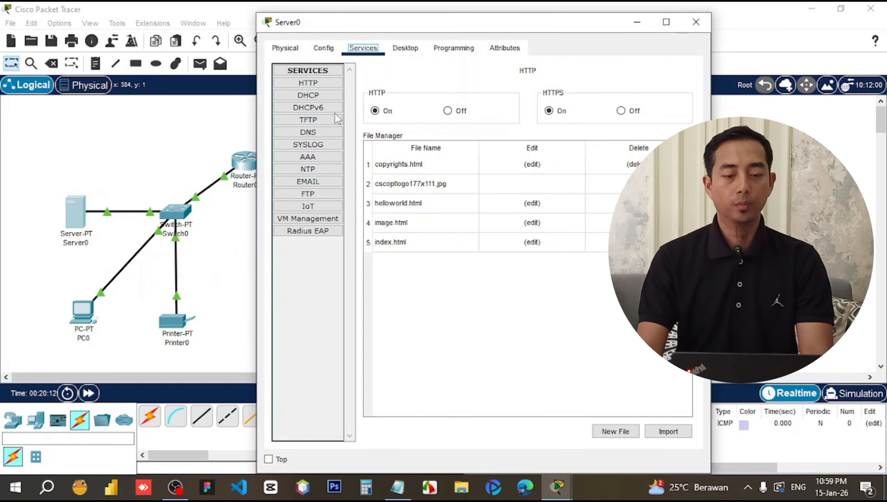
pyautogui.click(309, 206)
pyautogui.click(520, 106)
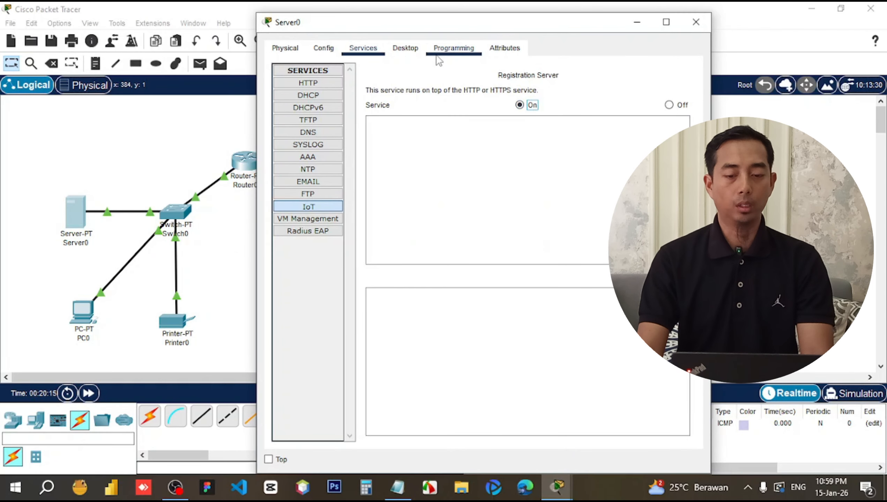
# In Server0's IoT Monitor, correct the server address to 192.168.1.10 and log in.
pyautogui.click(405, 48)
pyautogui.scroll(-5, 461, 180)
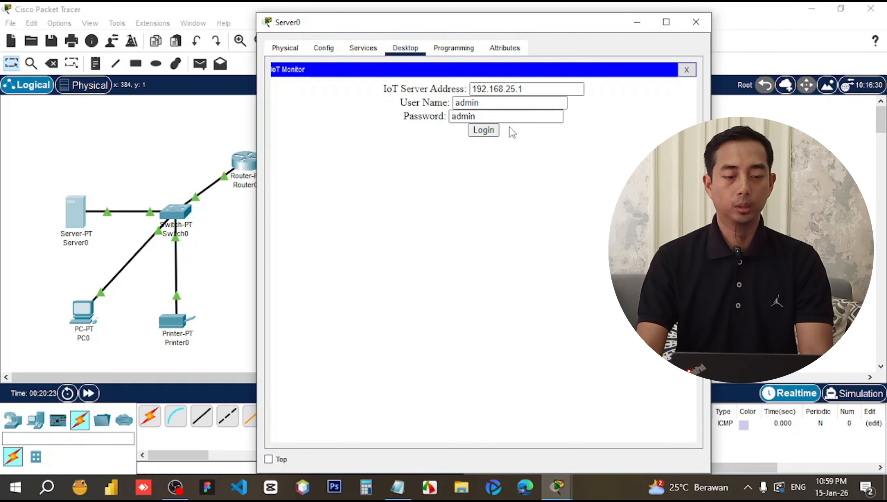
pyautogui.moveTo(507, 92); pyautogui.dragTo(542, 89)
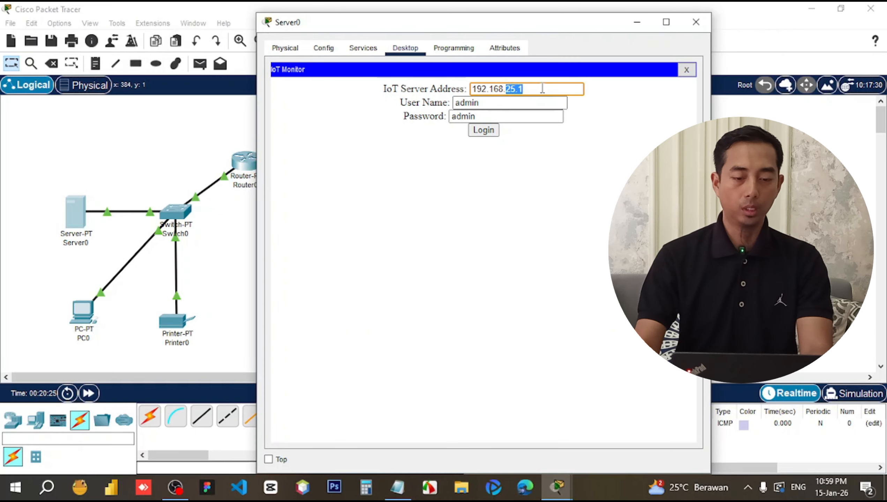
pyautogui.write('1.')
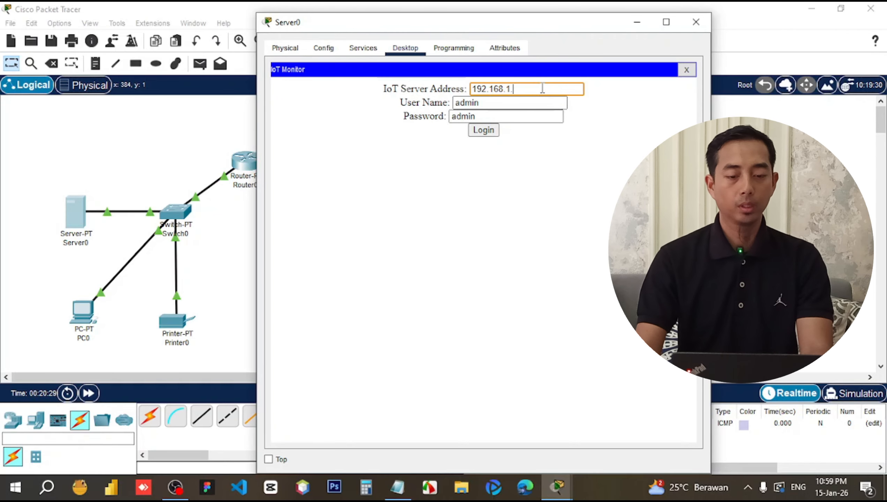
pyautogui.write('10')
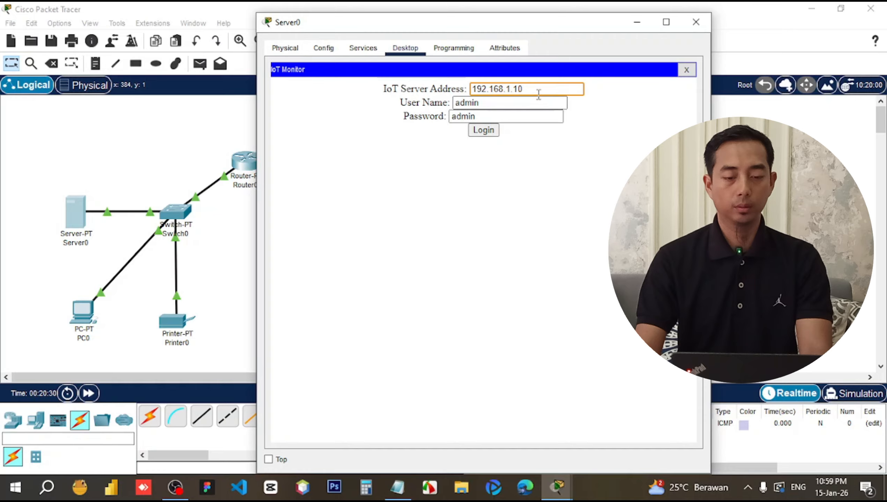
pyautogui.click(491, 130)
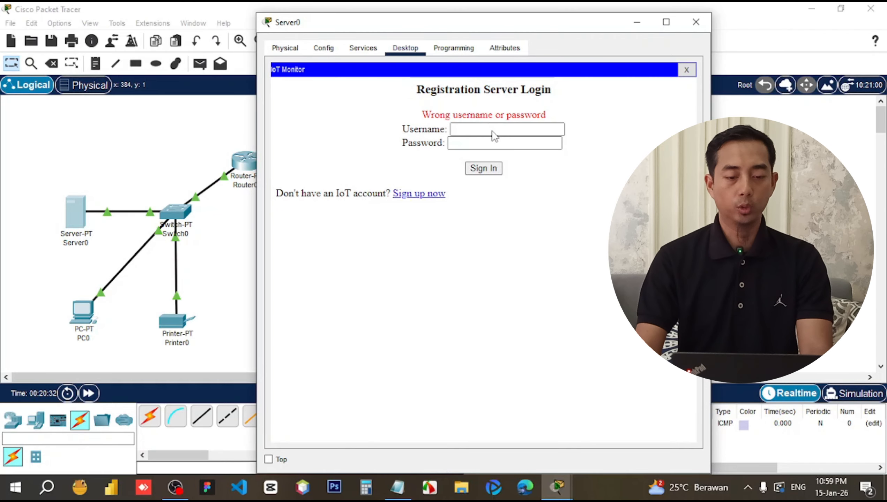
# Create a new registration-server account with a username and password, then close Server0.
pyautogui.click(424, 195)
pyautogui.click(462, 120)
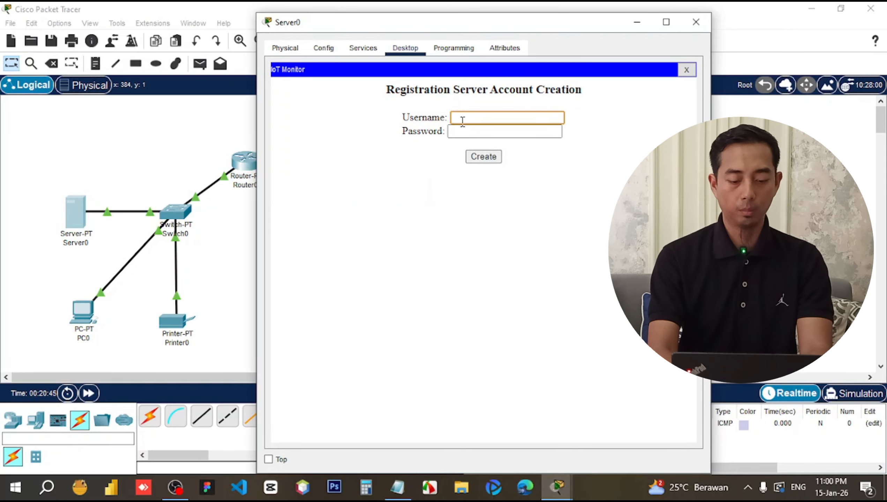
pyautogui.write('imam')
pyautogui.click(459, 134)
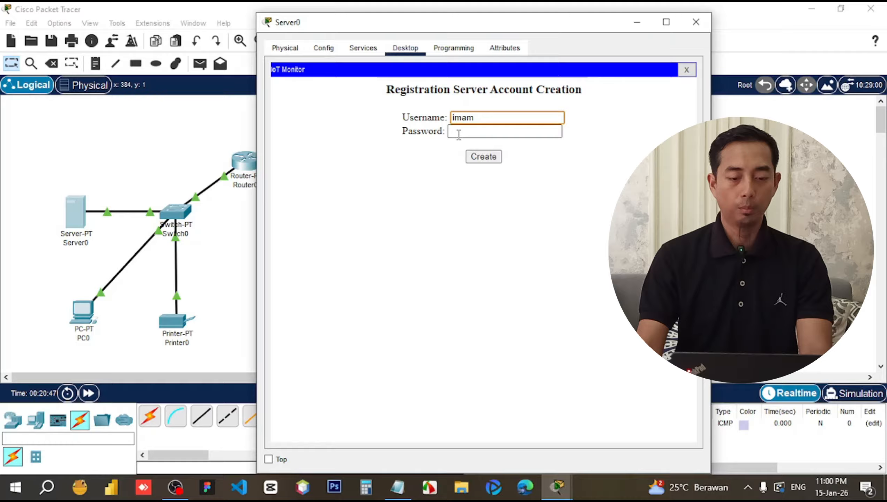
pyautogui.write('•••••')
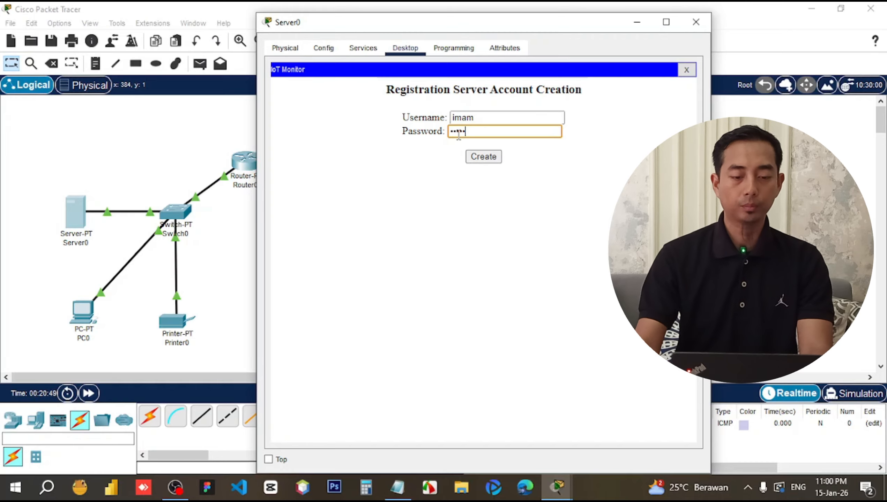
pyautogui.click(476, 156)
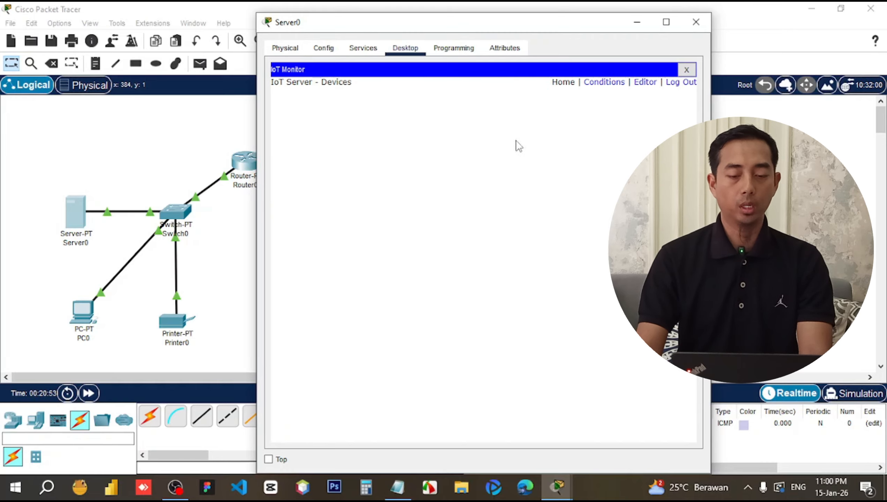
pyautogui.click(695, 23)
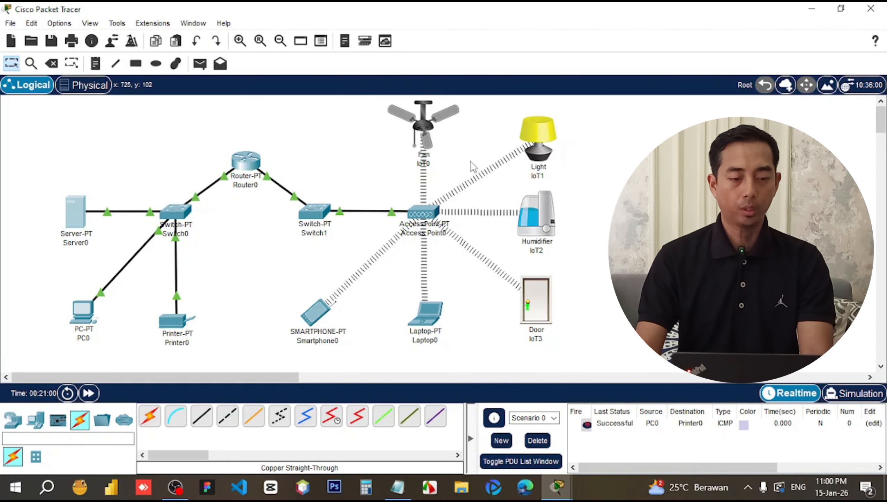
# Connect ceiling fan IoT0 to remote IoT server 192.168.1.10 with the account login.
pyautogui.click(429, 133)
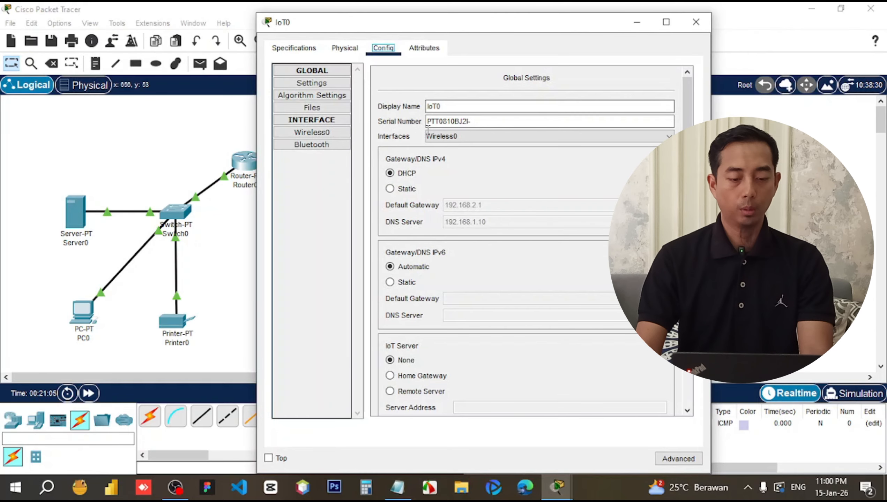
pyautogui.scroll(-2, 404, 317)
pyautogui.click(407, 327)
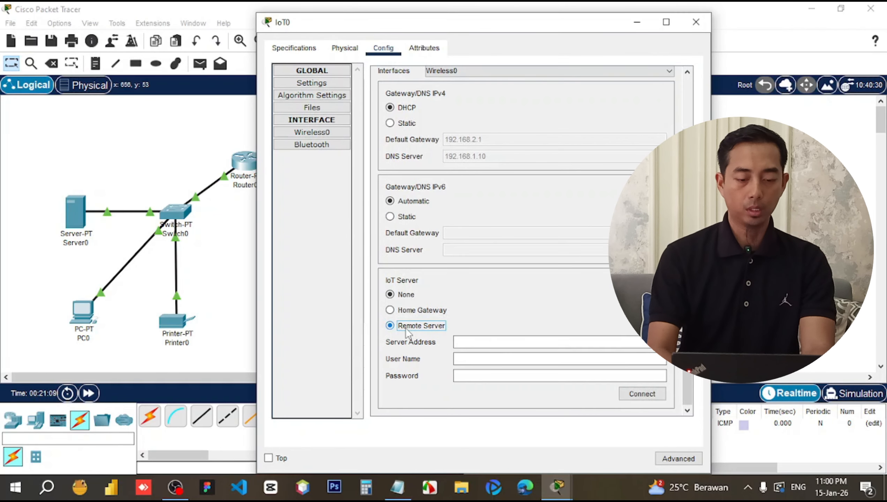
pyautogui.click(494, 343)
pyautogui.write('192.168.1.')
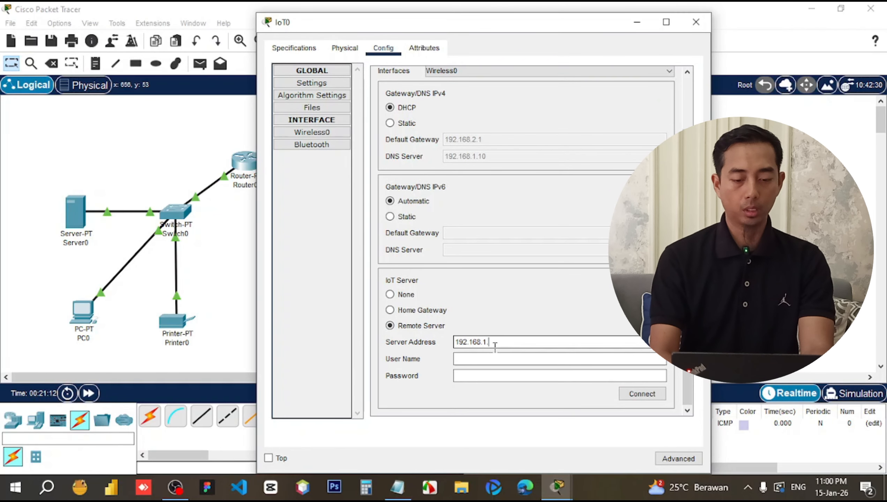
pyautogui.write('10')
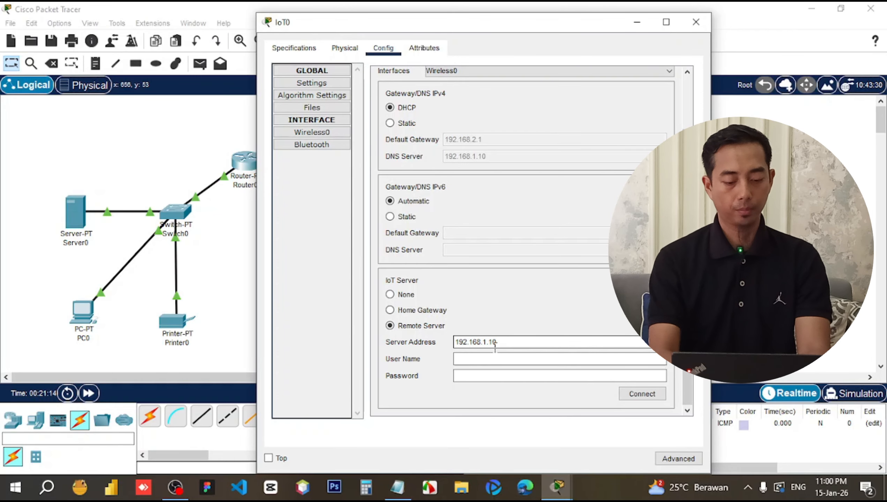
pyautogui.hotkey('ctrl', 'a')
pyautogui.hotkey('ctrl', 'c')
pyautogui.click(492, 355)
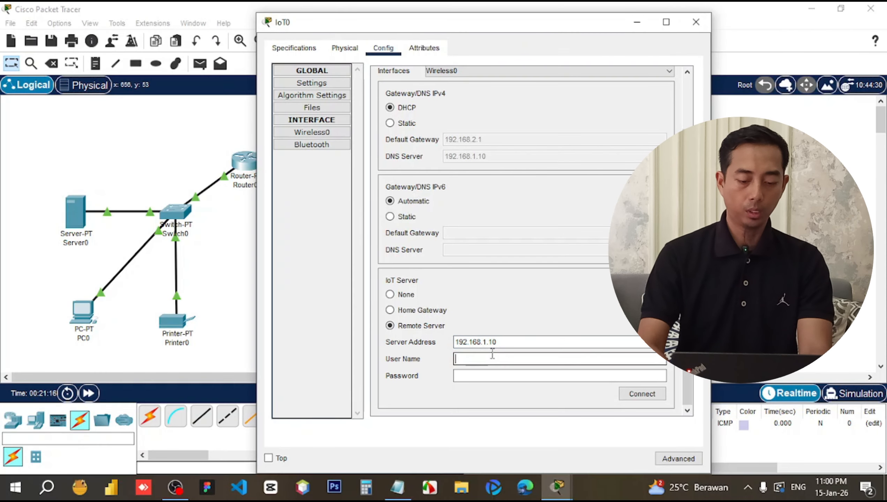
pyautogui.write('imam')
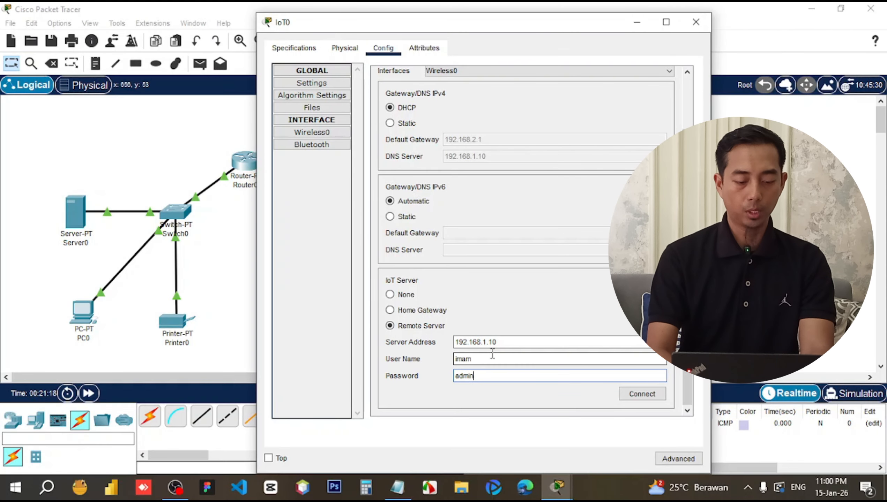
pyautogui.click(642, 393)
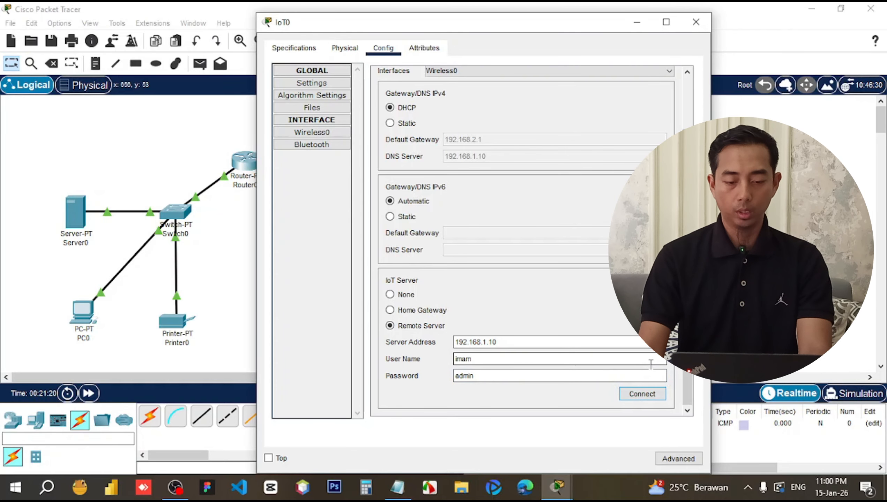
pyautogui.click(649, 395)
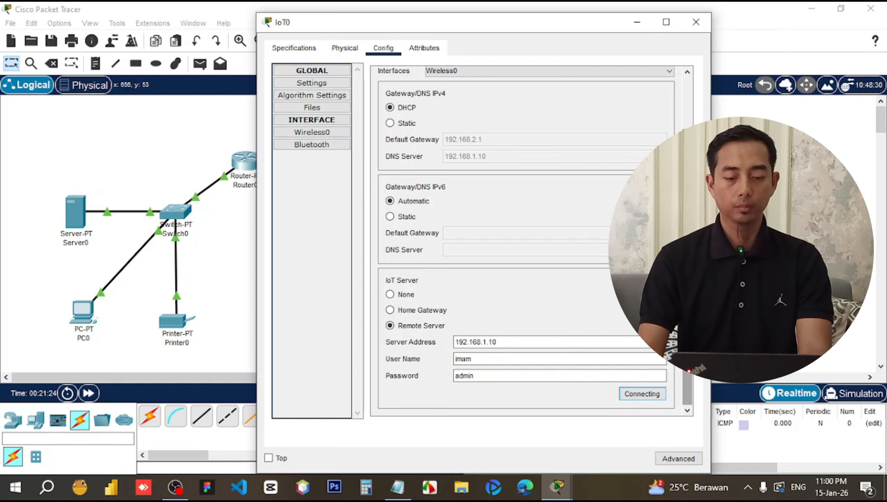
pyautogui.click(695, 22)
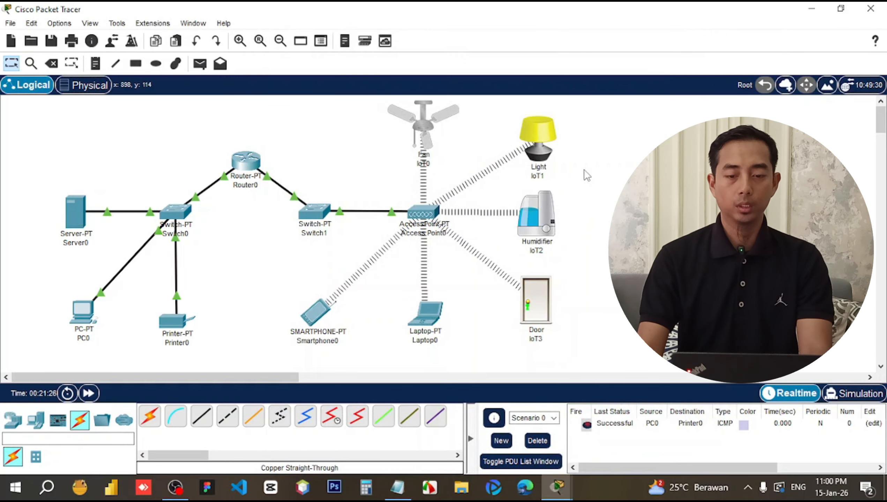
# Connect Light IoT1 to remote IoT server 192.168.1.10 with the account login.
pyautogui.click(537, 142)
pyautogui.scroll(-3, 415, 352)
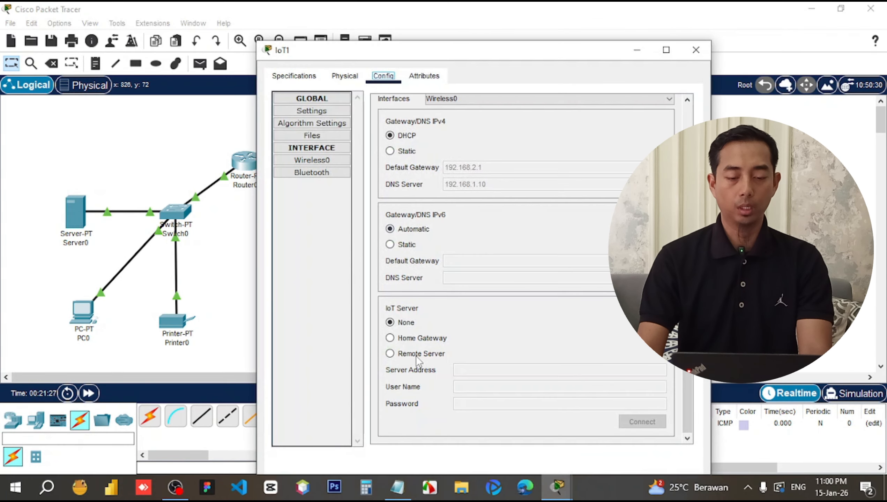
pyautogui.click(417, 358)
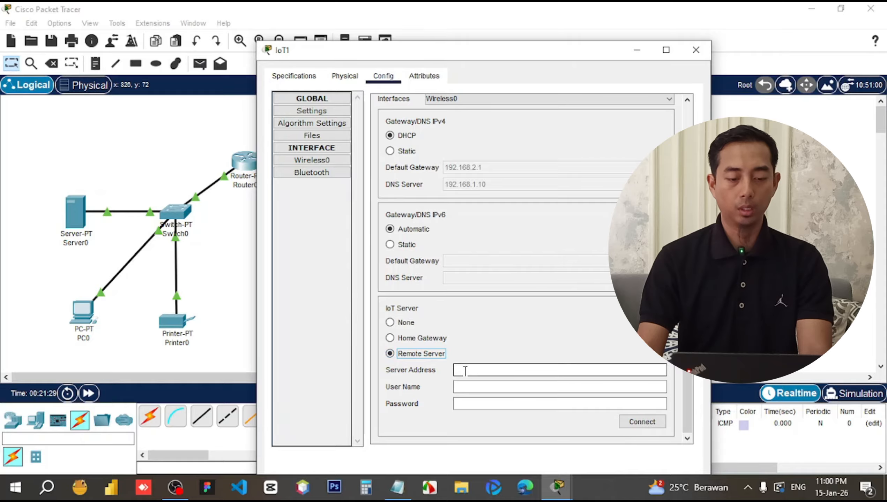
pyautogui.click(465, 370)
pyautogui.hotkey('ctrl', 'v')
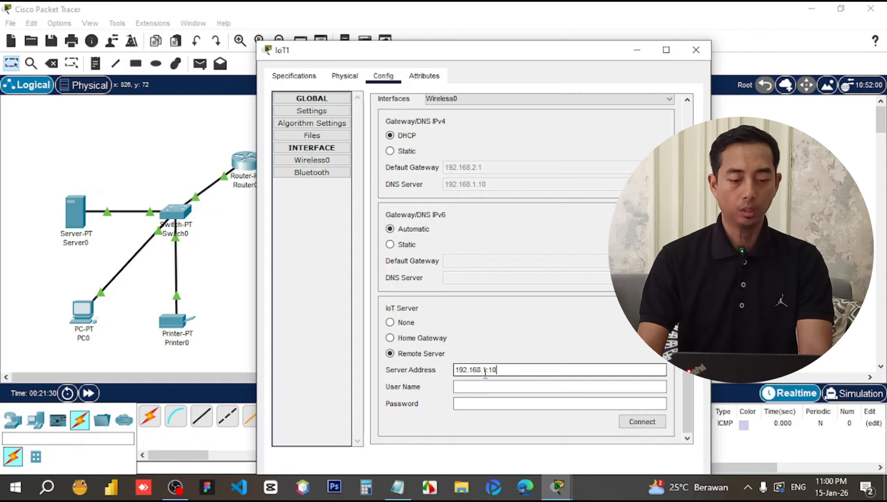
pyautogui.click(481, 386)
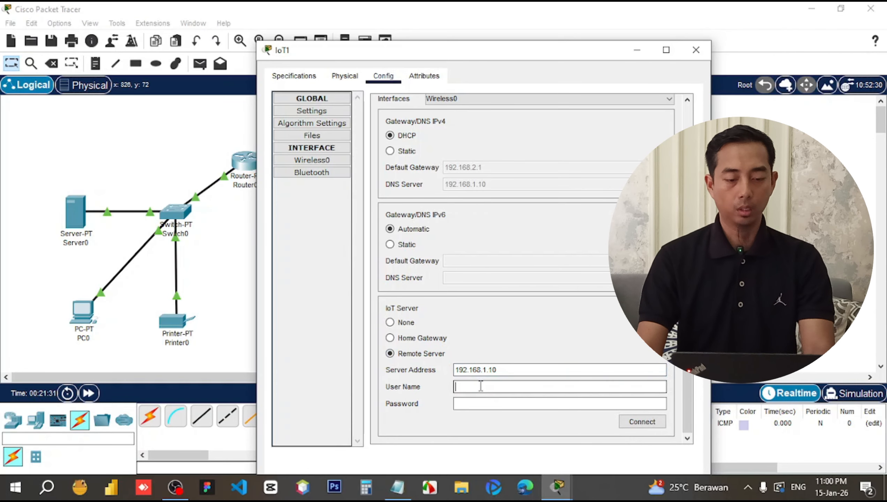
pyautogui.write('imam')
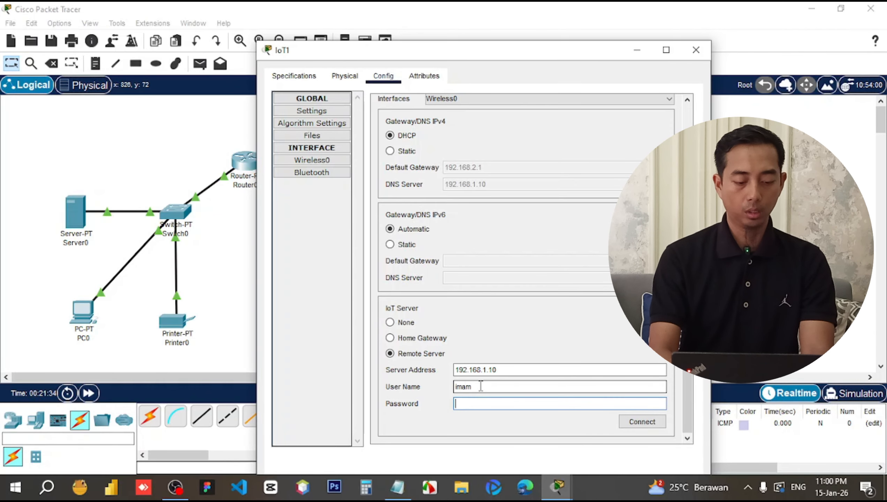
pyautogui.write('aadmin')
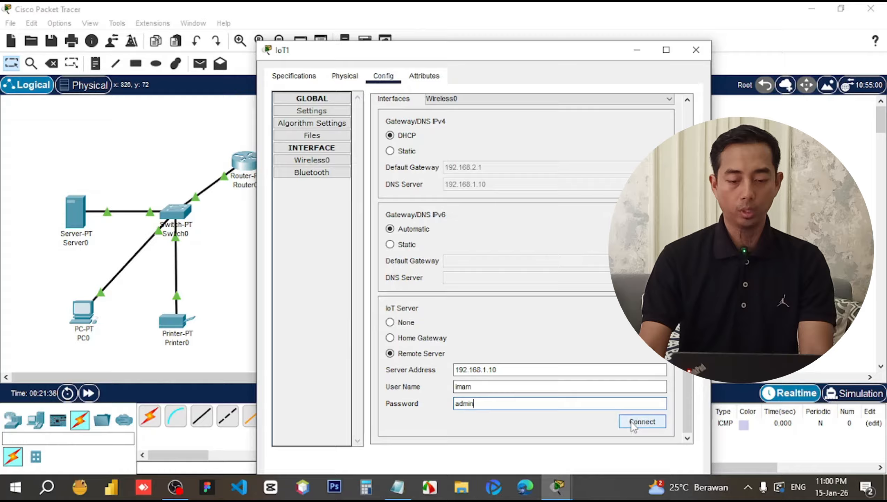
pyautogui.click(631, 422)
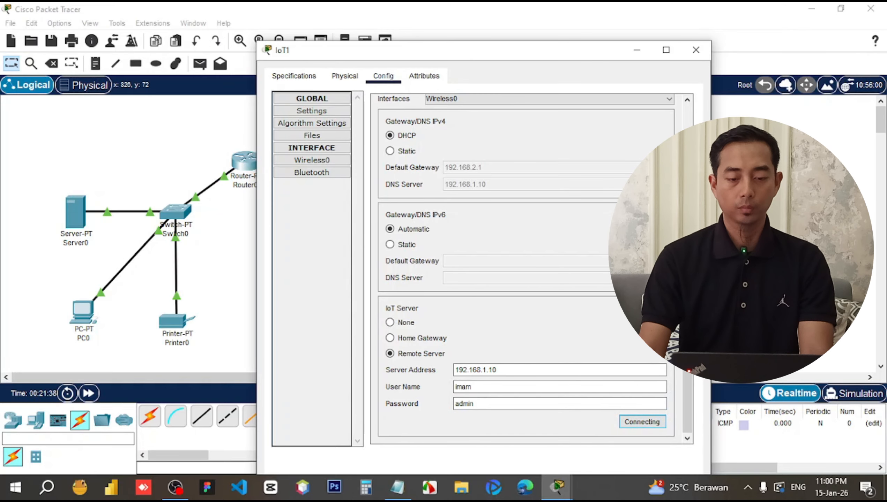
pyautogui.click(698, 53)
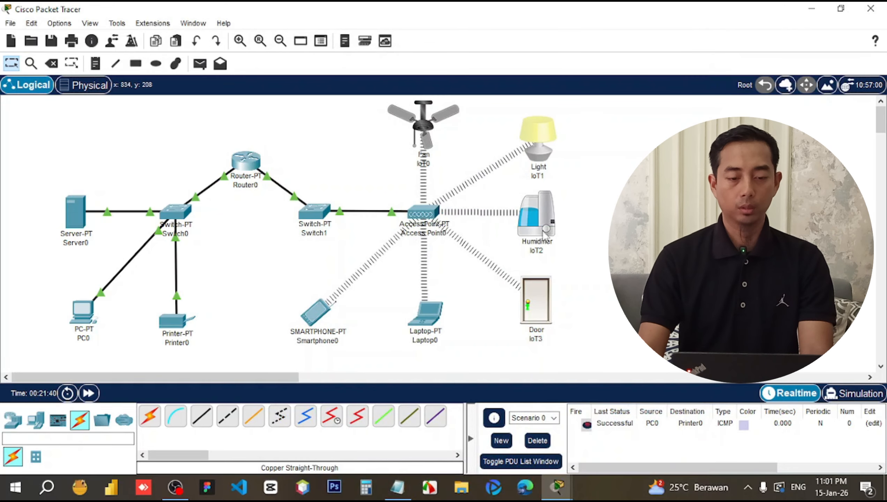
# Connect Humidifier IoT2 to remote IoT server 192.168.1.10 with the account login.
pyautogui.click(541, 227)
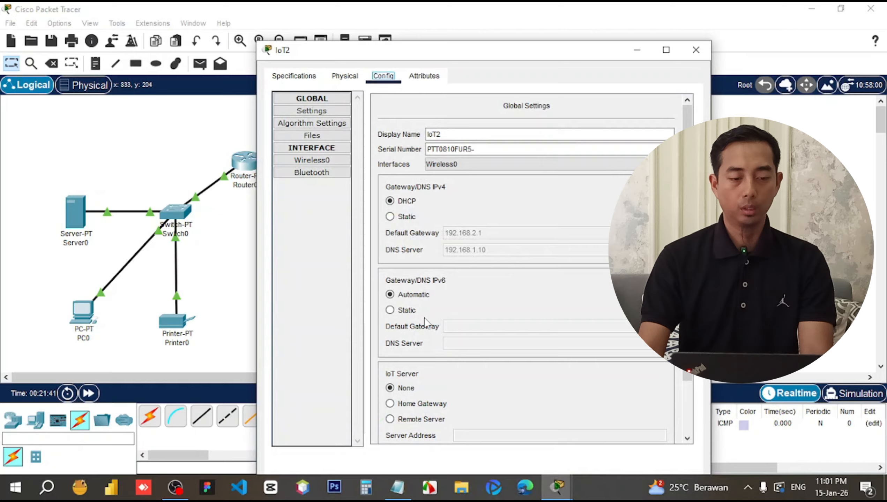
pyautogui.scroll(-2, 426, 321)
pyautogui.click(422, 354)
pyautogui.click(477, 368)
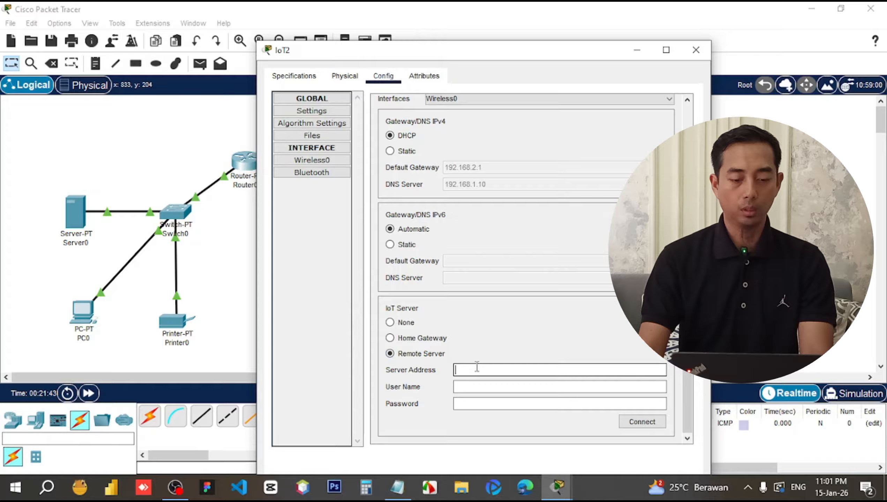
pyautogui.write('192.168.1.10')
pyautogui.click(481, 386)
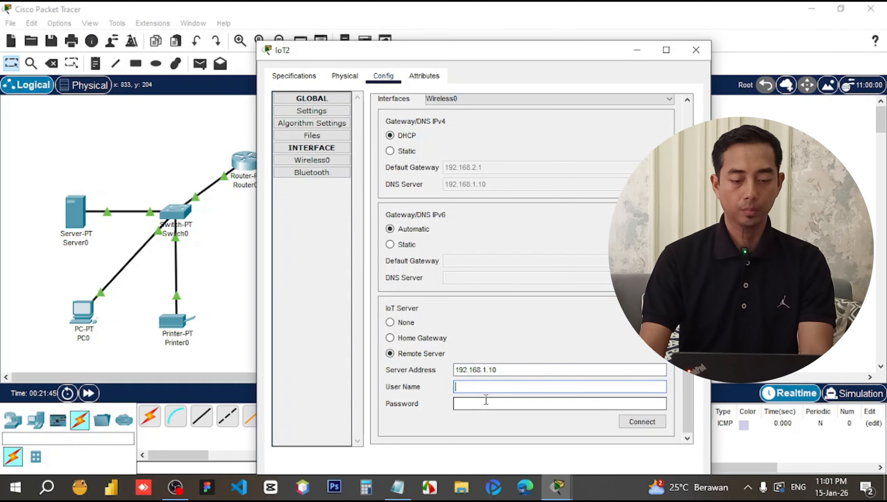
pyautogui.write('imam')
pyautogui.click(486, 401)
pyautogui.write('admin')
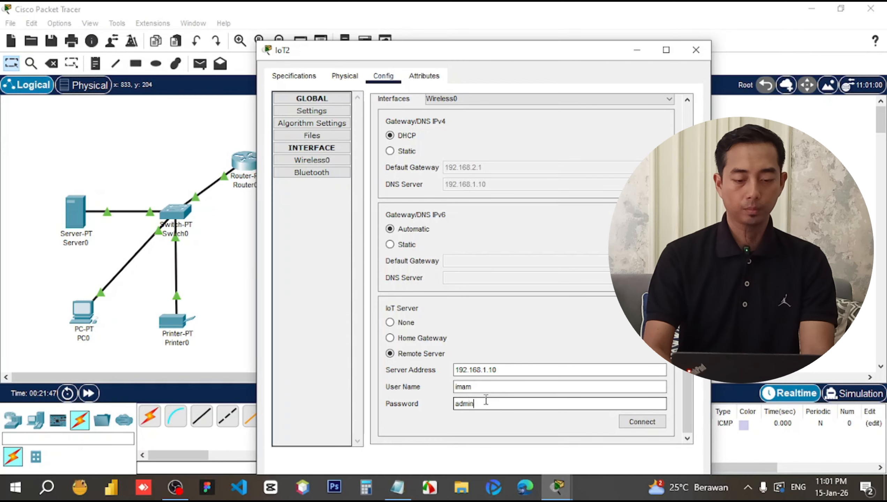
pyautogui.click(646, 424)
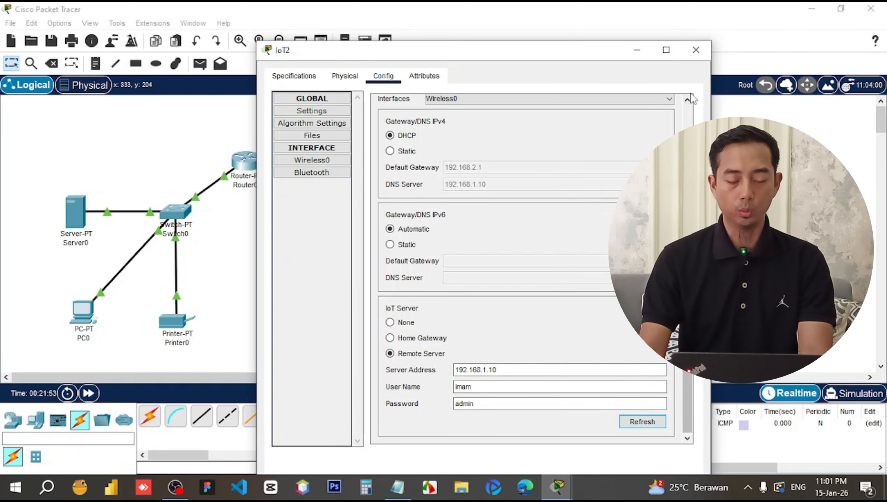
pyautogui.click(696, 49)
# Connect Door IoT3 to remote IoT server 192.168.1.10 with the account login.
pyautogui.click(523, 316)
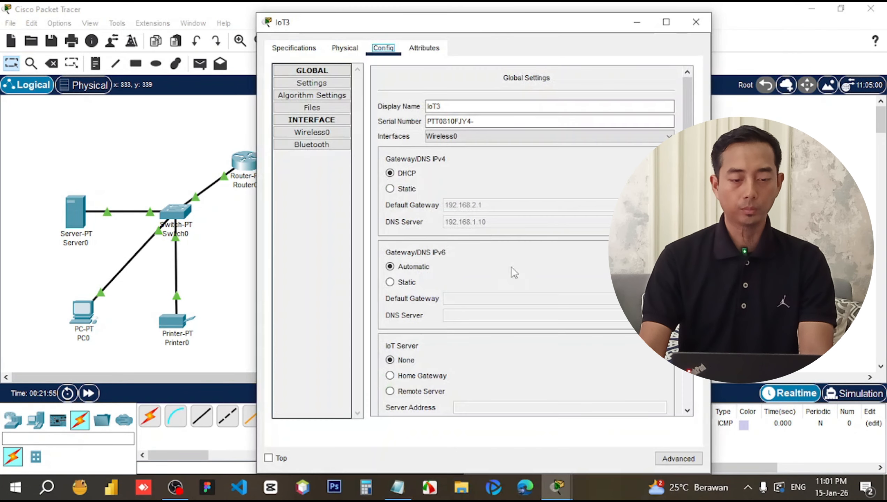
pyautogui.scroll(-2, 421, 343)
pyautogui.click(430, 328)
pyautogui.click(473, 342)
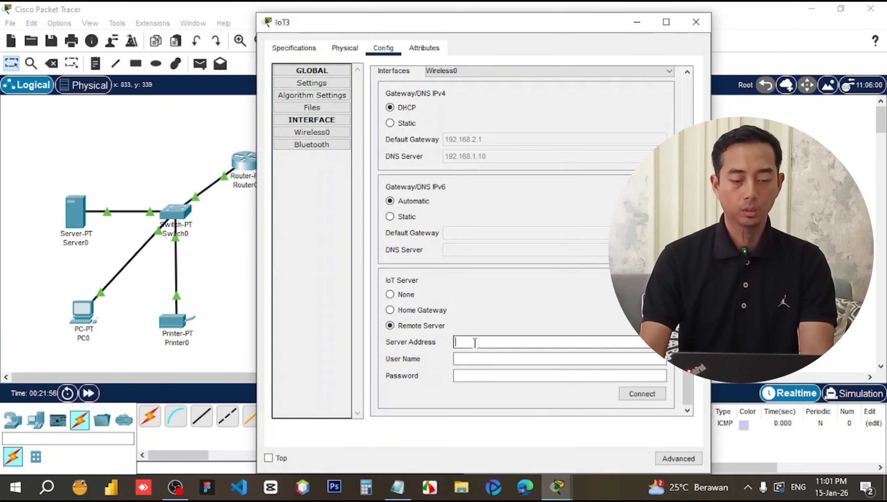
pyautogui.write('192.168.1.10')
pyautogui.click(477, 359)
pyautogui.write('imam')
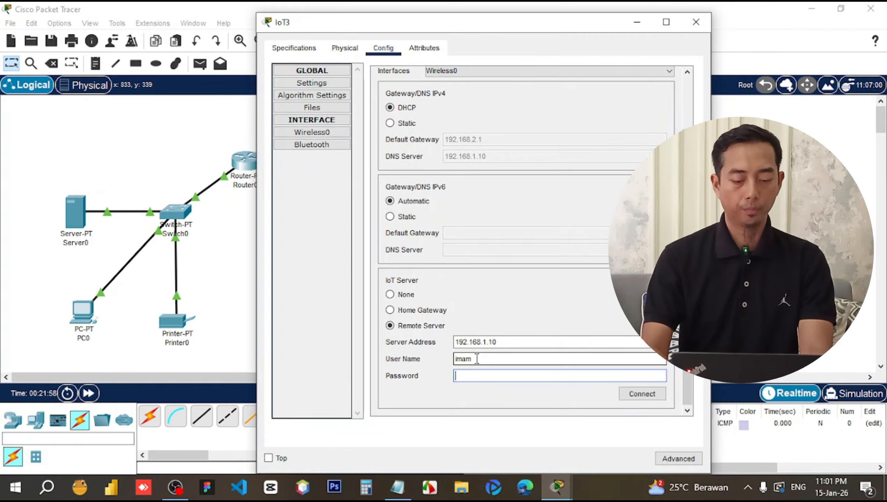
pyautogui.press('Tab')
pyautogui.write('admin')
pyautogui.press('Tab')
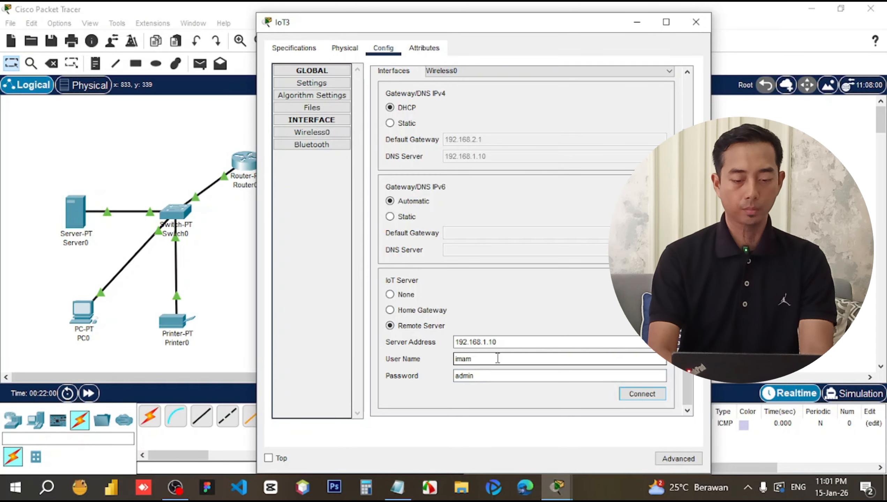
pyautogui.click(628, 399)
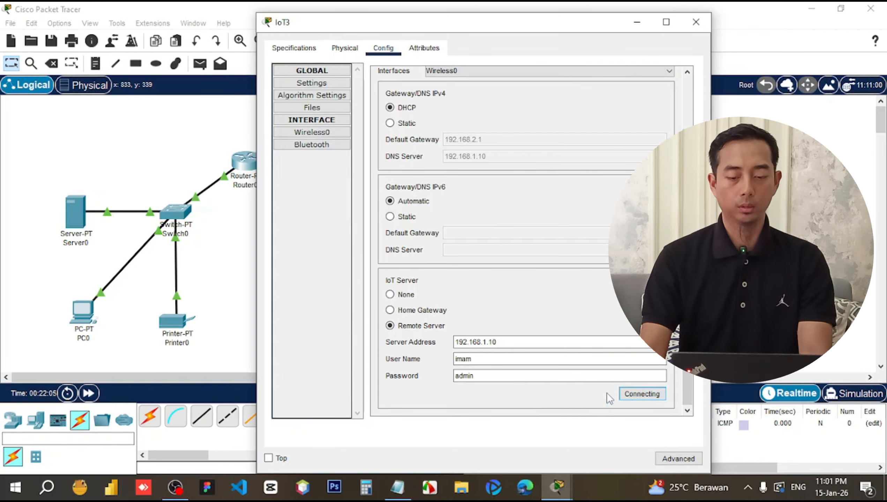
pyautogui.click(696, 22)
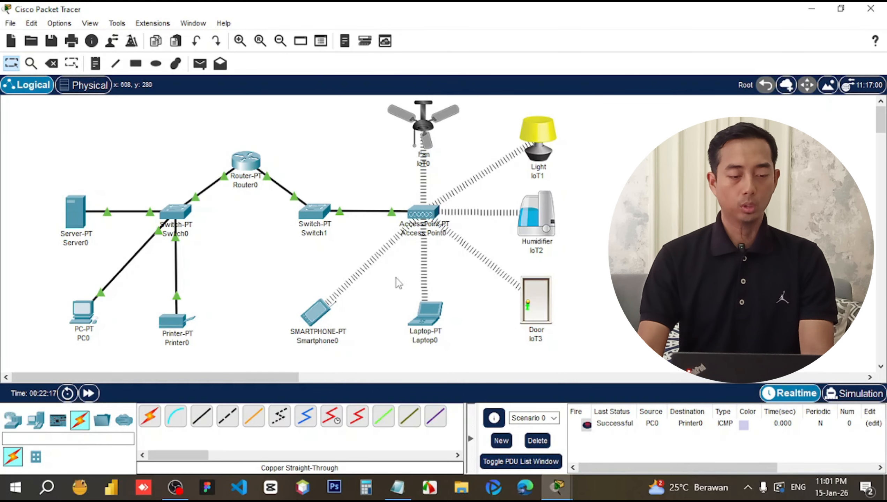
# In Smartphone0's IoT Monitor, set the server to 192.168.1.10 and log in with the account.
pyautogui.click(316, 319)
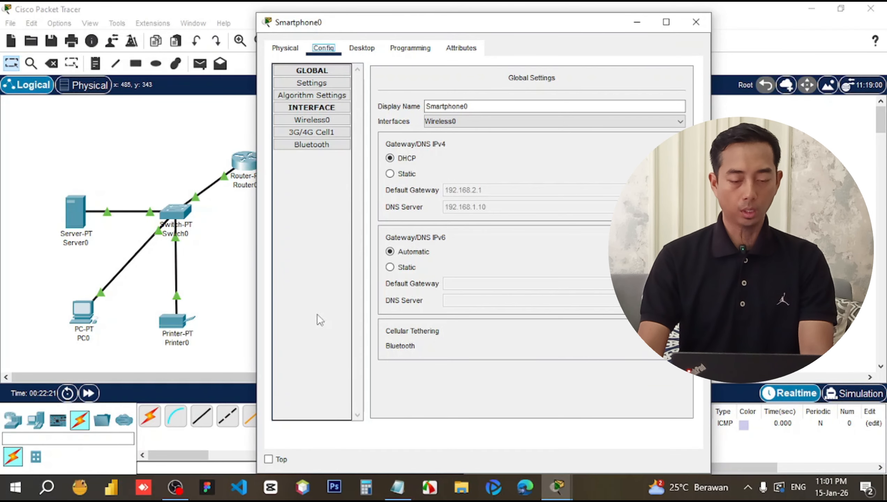
pyautogui.click(372, 52)
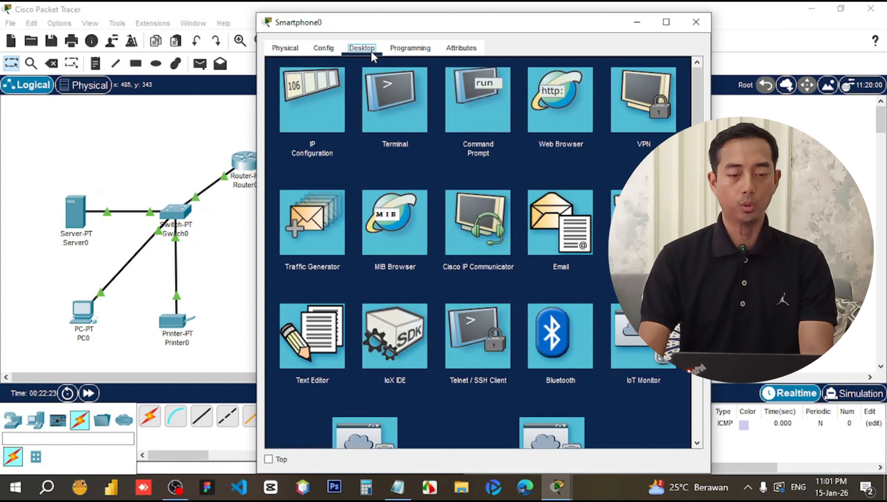
pyautogui.scroll(-3, 502, 254)
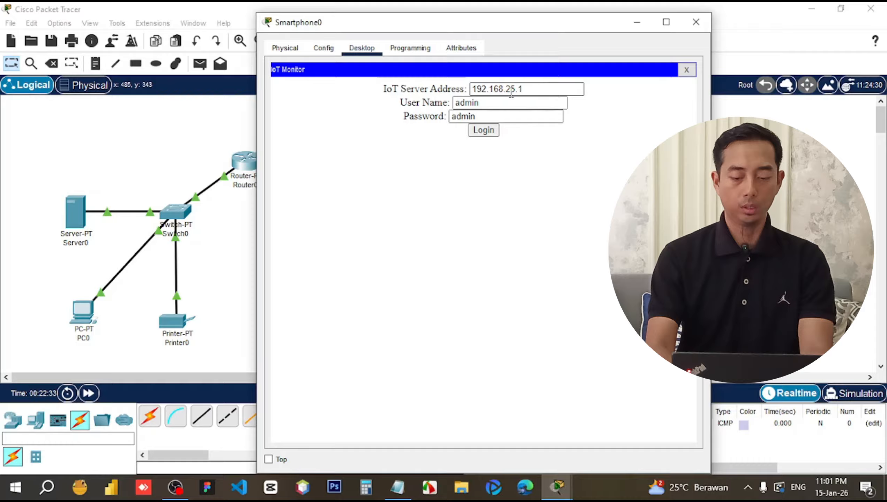
pyautogui.moveTo(507, 89); pyautogui.dragTo(558, 88)
pyautogui.write('1')
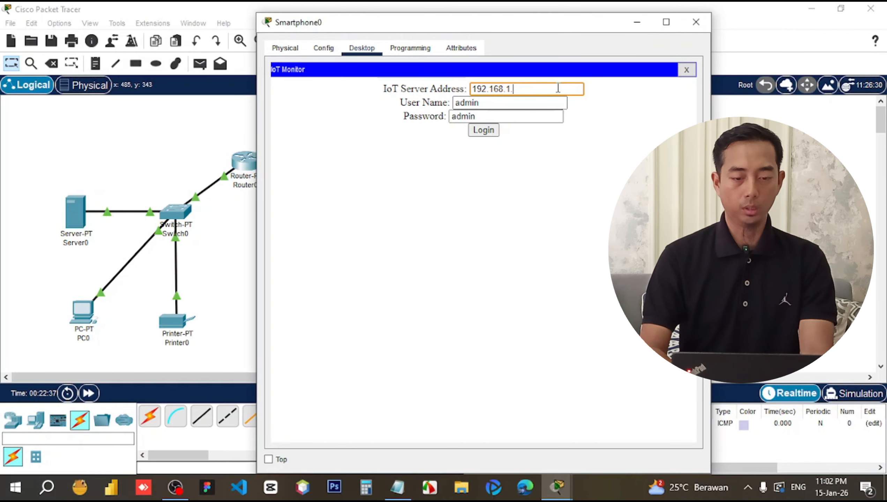
pyautogui.write('.10')
pyautogui.click(486, 103)
pyautogui.doubleClick(486, 102)
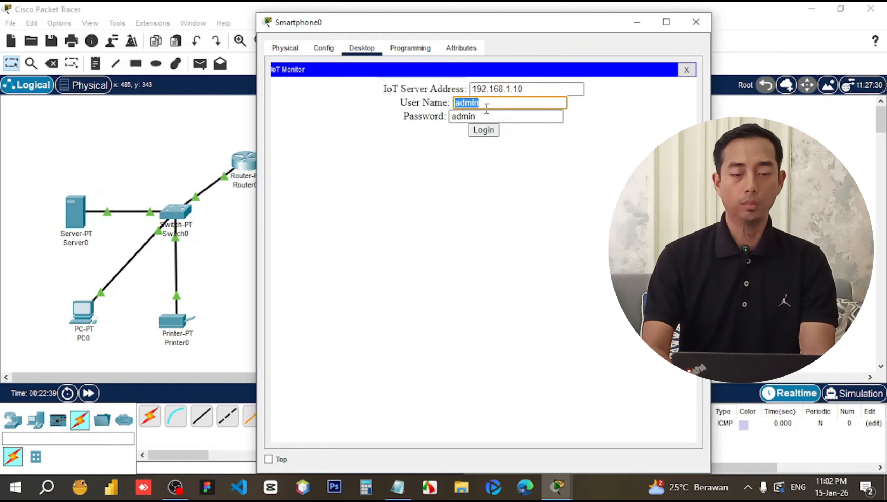
pyautogui.write('imam')
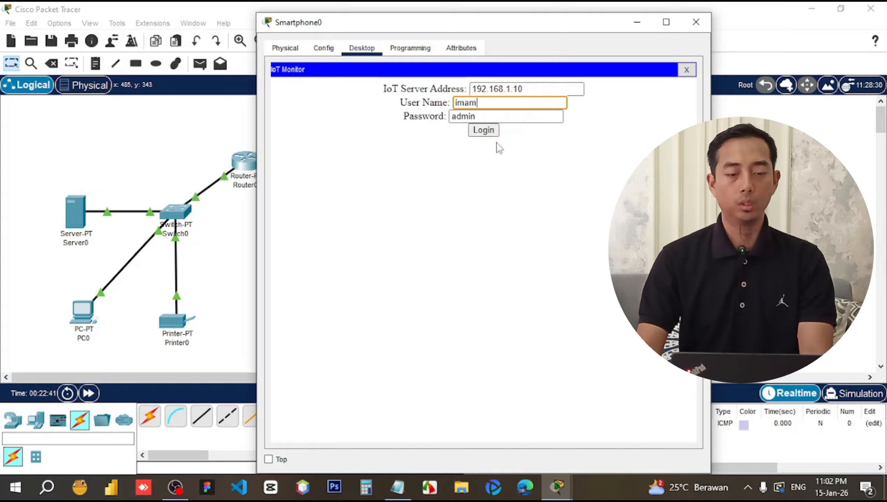
pyautogui.click(488, 135)
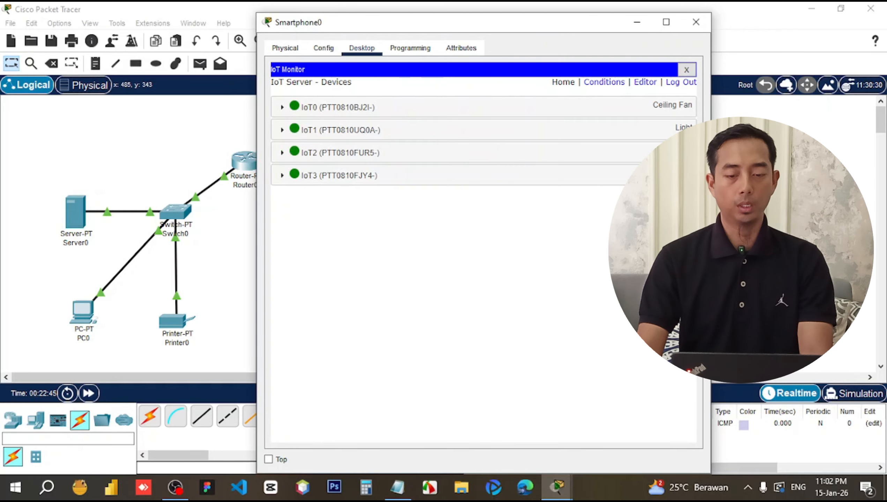
# Resize and move Smartphone0's window, cycle the ceiling fan speeds, and switch the light on.
pyautogui.moveTo(711, 229); pyautogui.dragTo(566, 230)
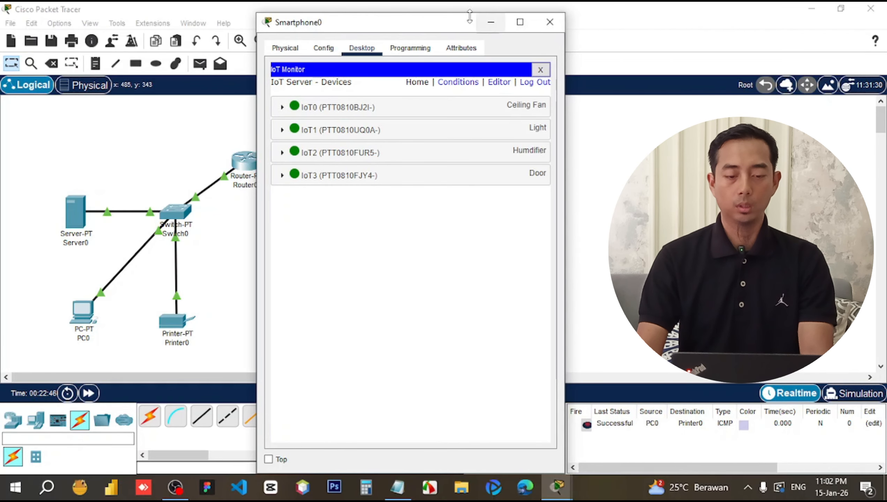
pyautogui.moveTo(447, 25); pyautogui.dragTo(260, 63)
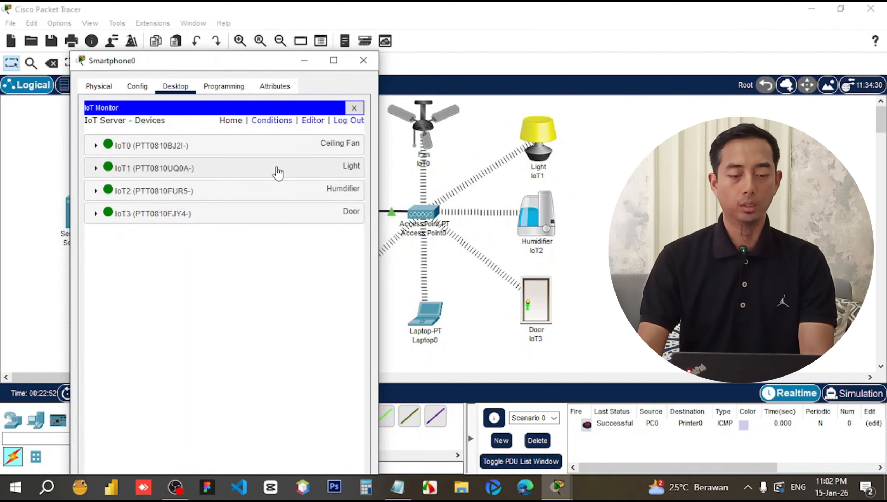
pyautogui.click(352, 171)
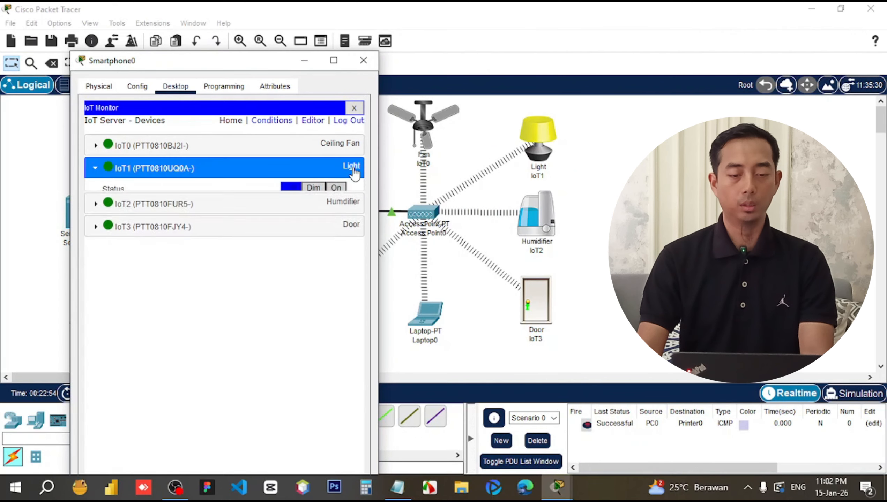
pyautogui.click(346, 153)
pyautogui.click(343, 171)
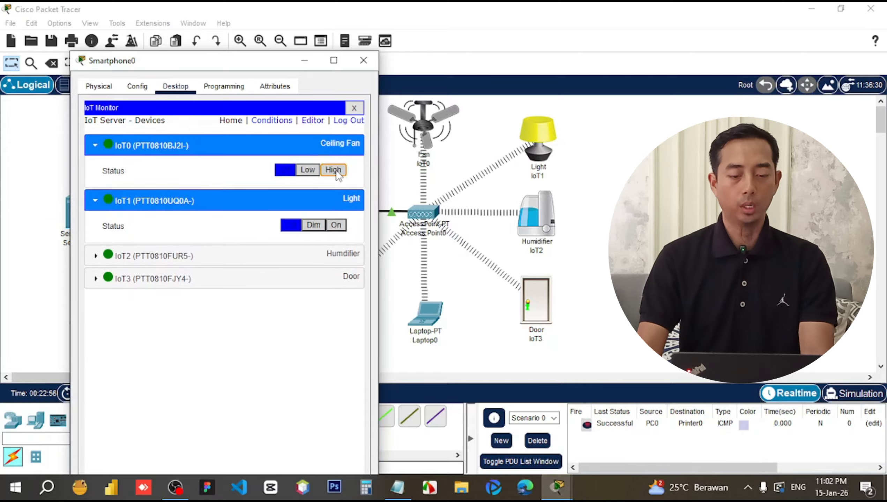
pyautogui.click(310, 172)
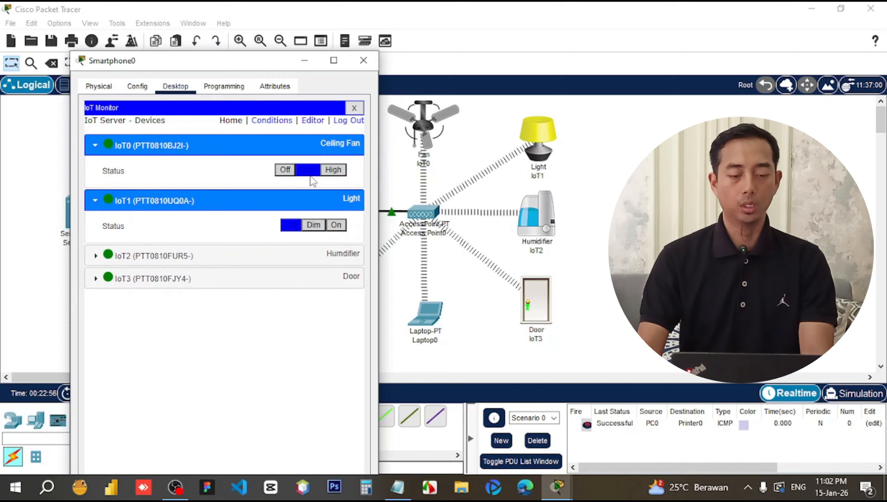
pyautogui.click(286, 171)
pyautogui.click(338, 225)
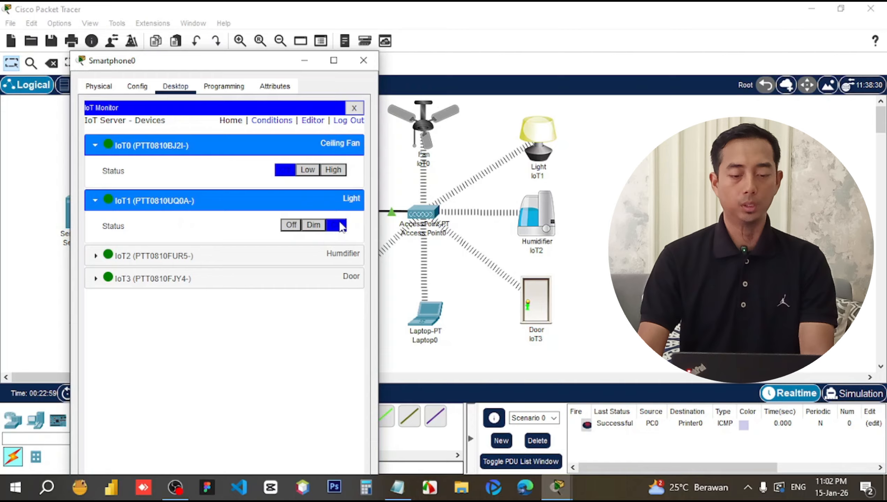
pyautogui.click(292, 225)
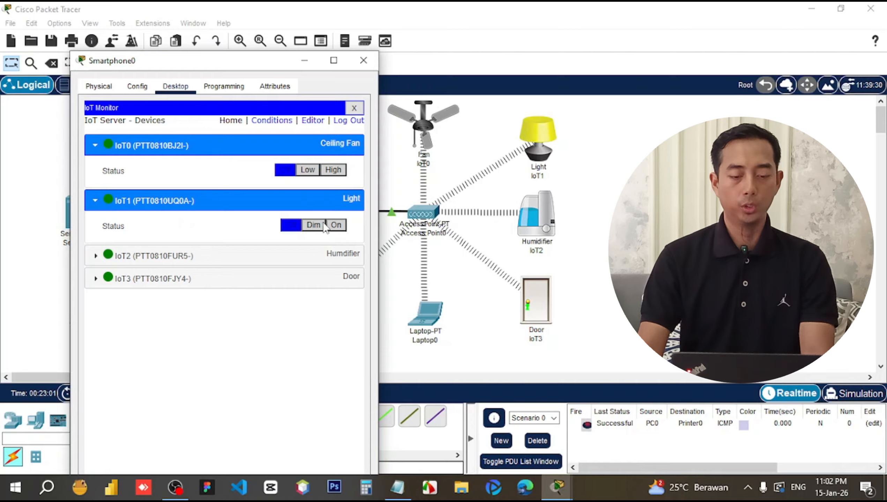
pyautogui.click(337, 225)
# Turn the humidifier on, unlock the door, set the fan to High, and close Smartphone0.
pyautogui.click(348, 262)
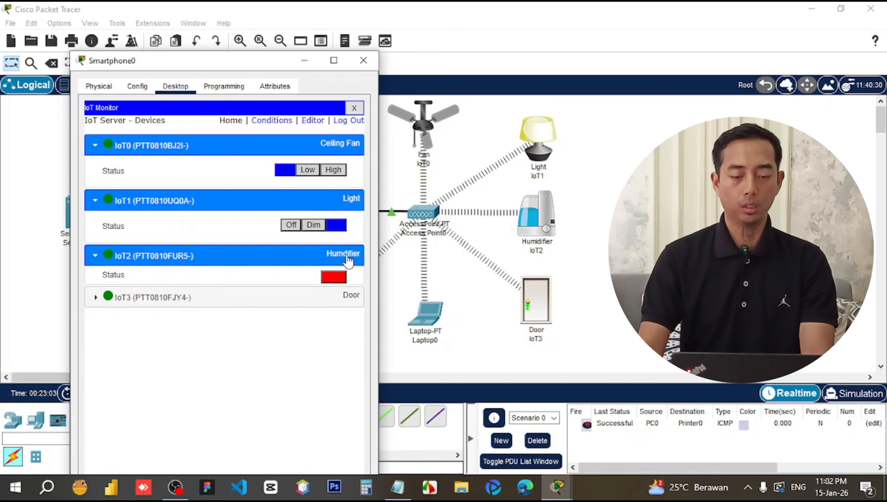
pyautogui.click(335, 284)
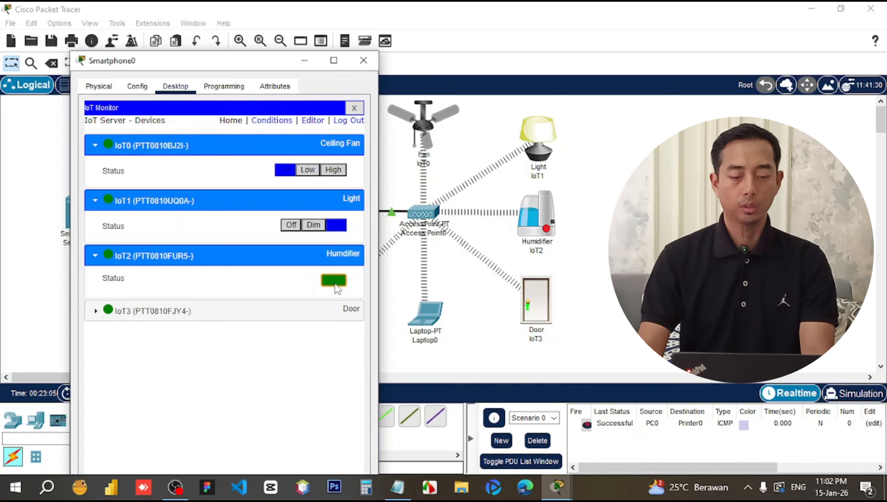
pyautogui.click(342, 315)
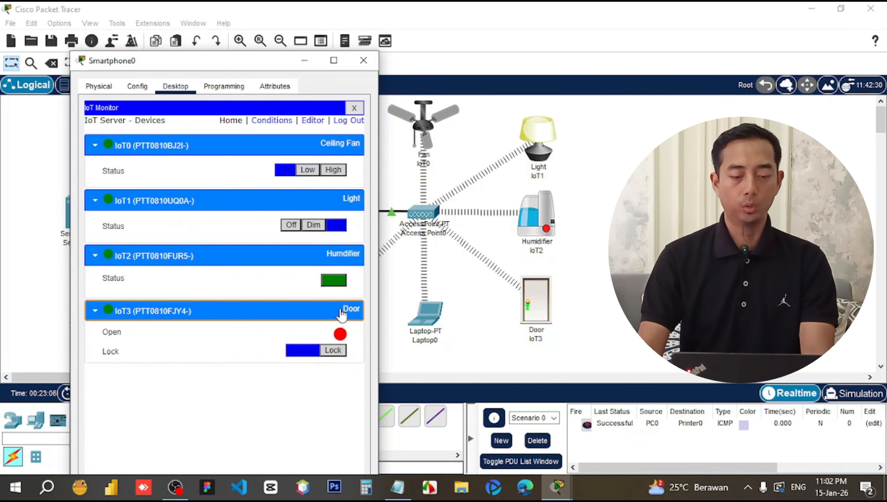
pyautogui.click(334, 353)
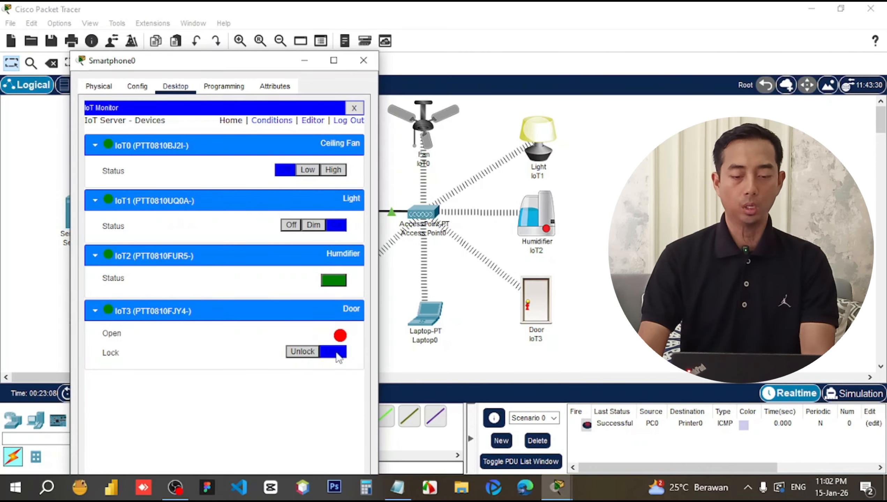
pyautogui.click(334, 170)
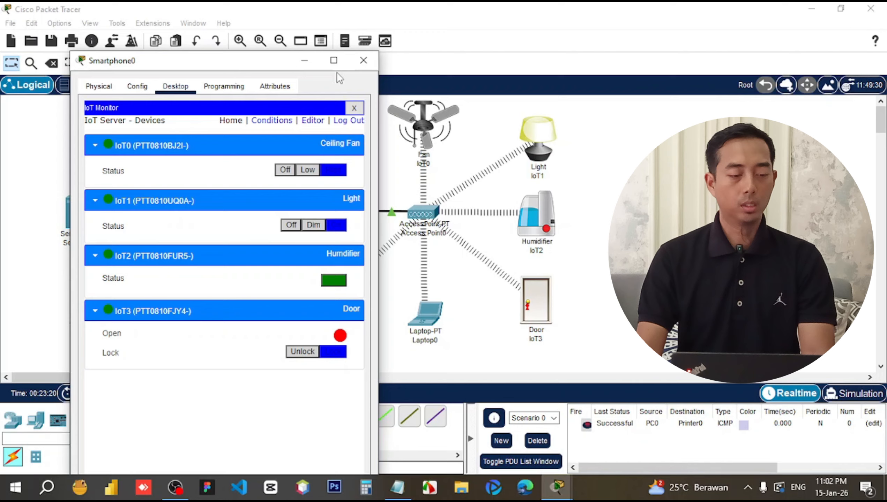
pyautogui.click(369, 60)
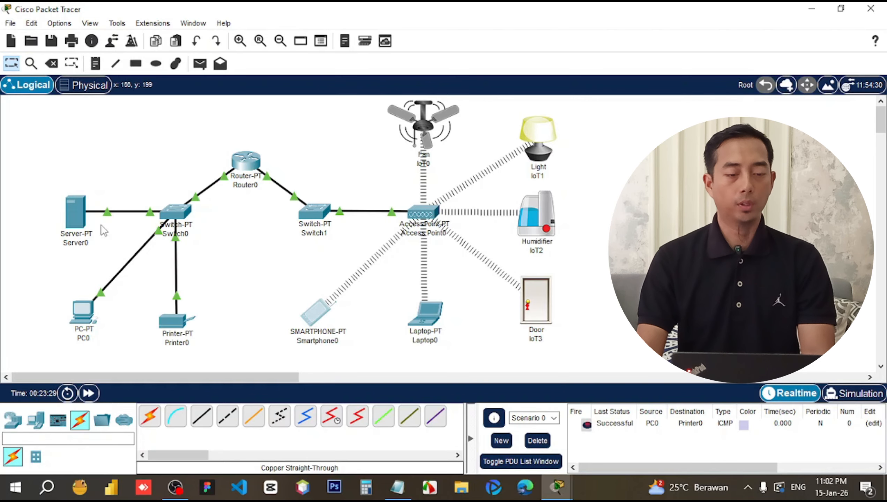
# In Server0's DNS settings, enter name rumahku.com with address 192.168.1.10.
pyautogui.click(74, 215)
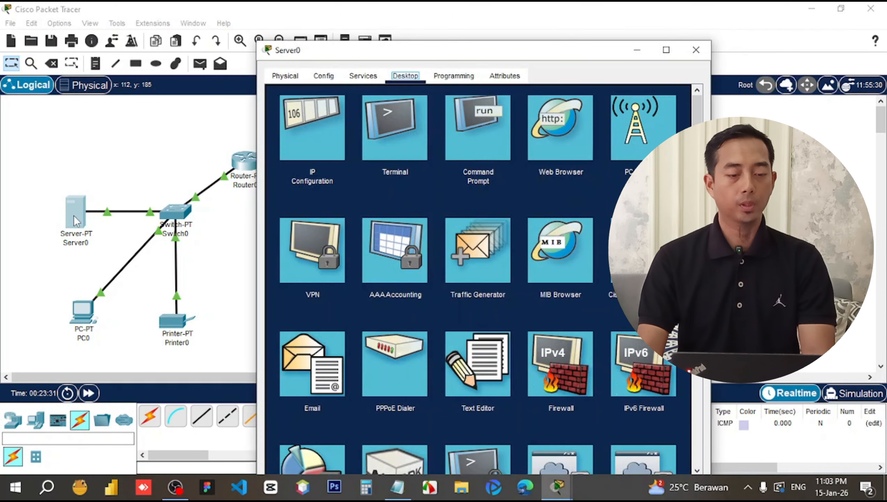
pyautogui.click(372, 78)
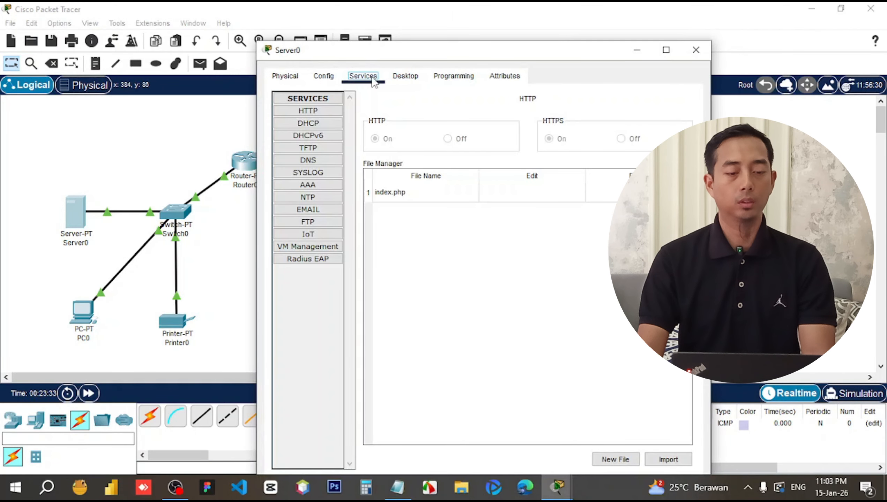
pyautogui.click(319, 158)
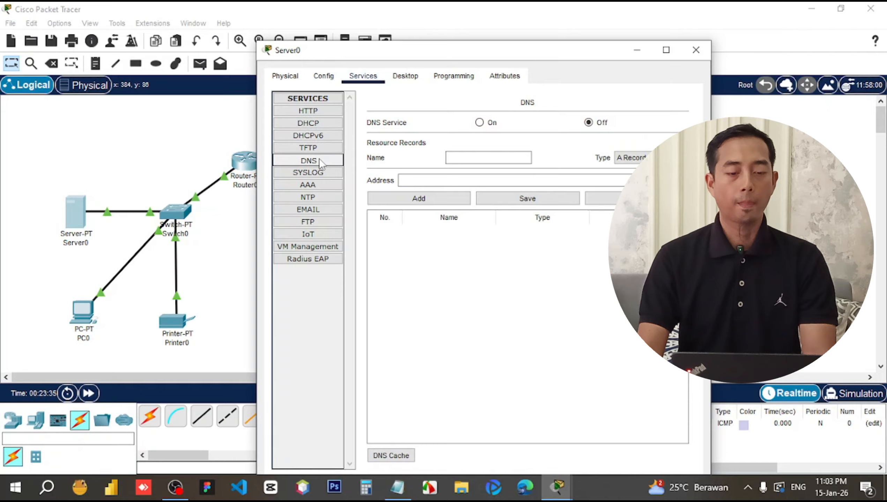
pyautogui.click(477, 159)
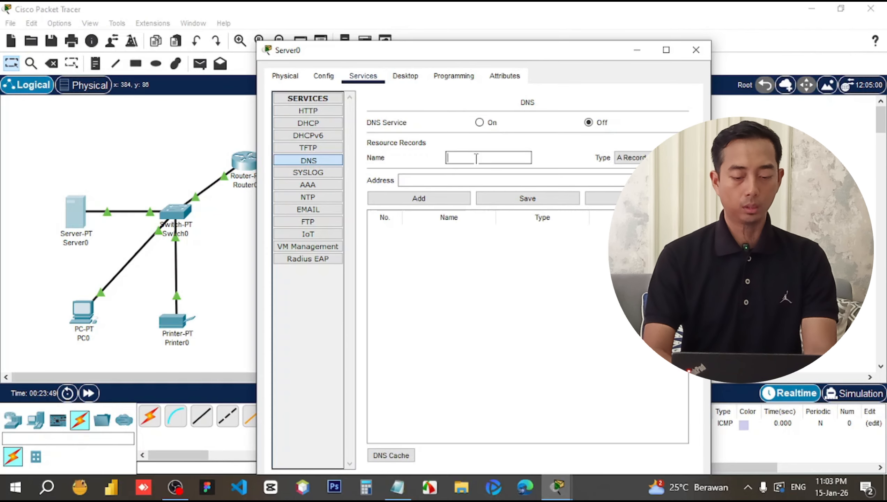
pyautogui.write('r')
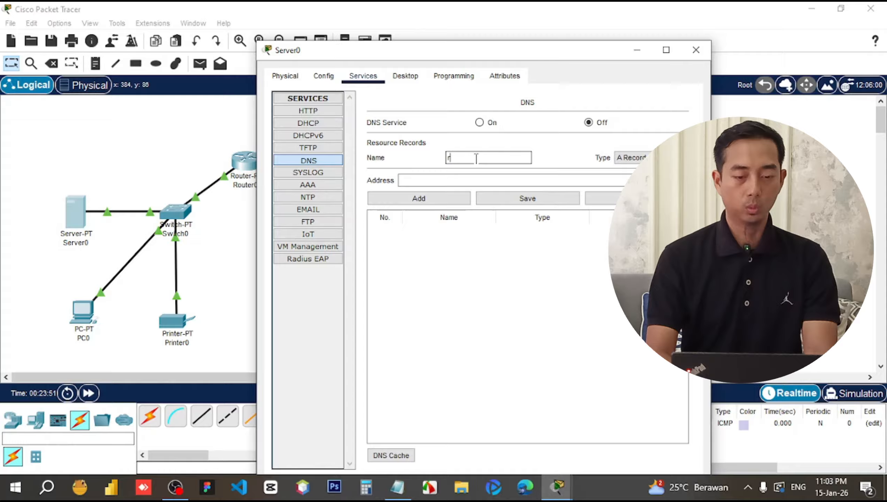
pyautogui.write('umahku')
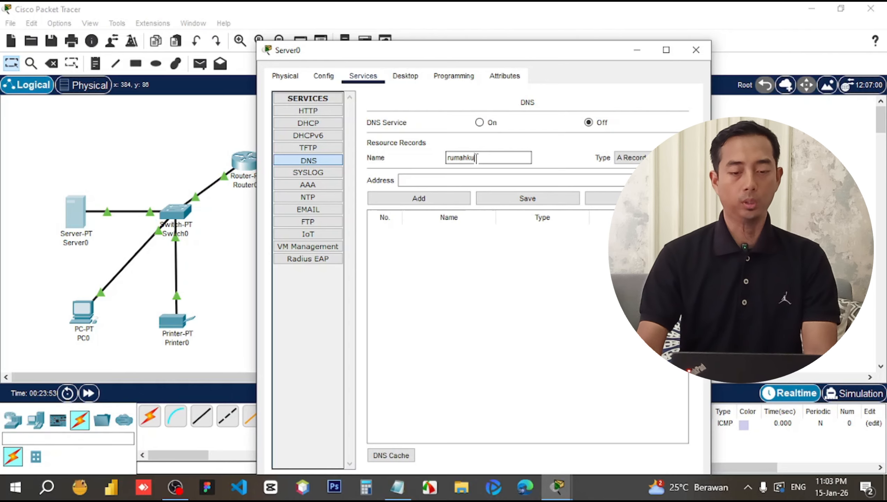
pyautogui.write('.com')
pyautogui.click(472, 179)
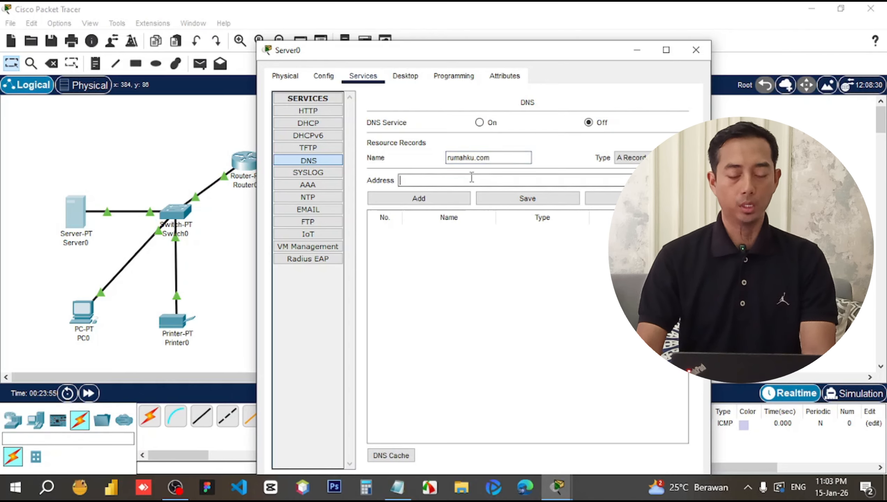
pyautogui.write('192.168.')
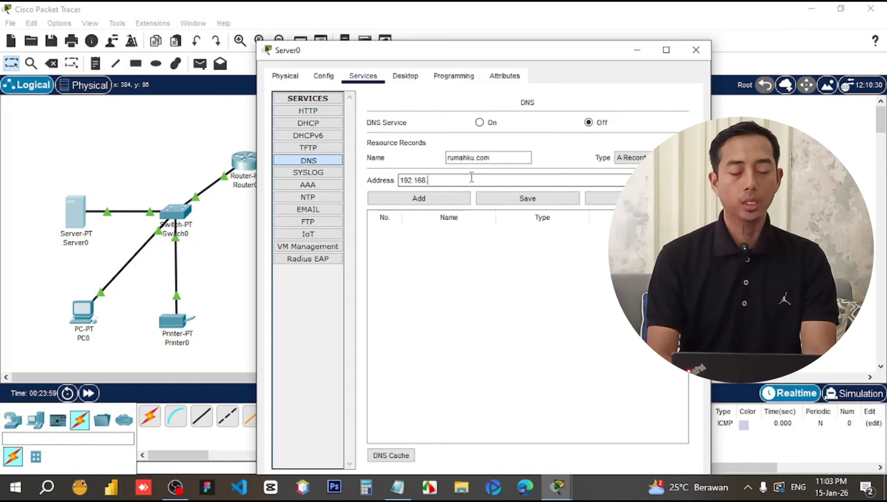
pyautogui.write('1')
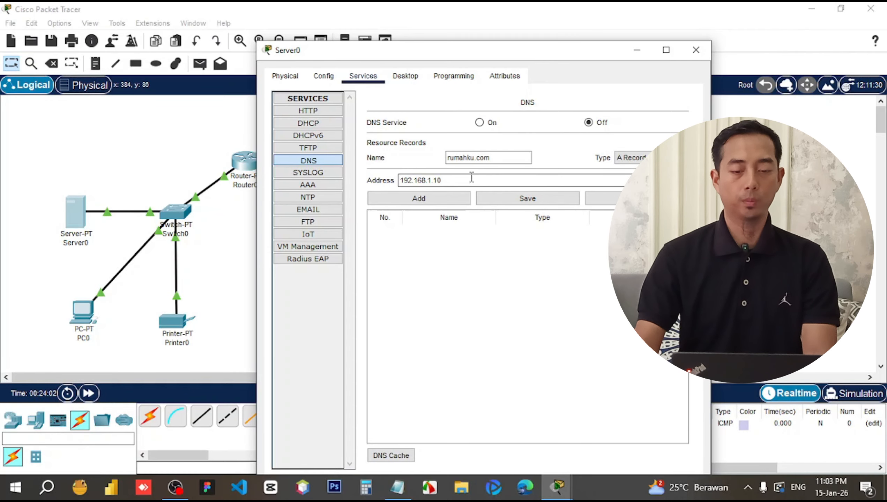
pyautogui.write('.10')
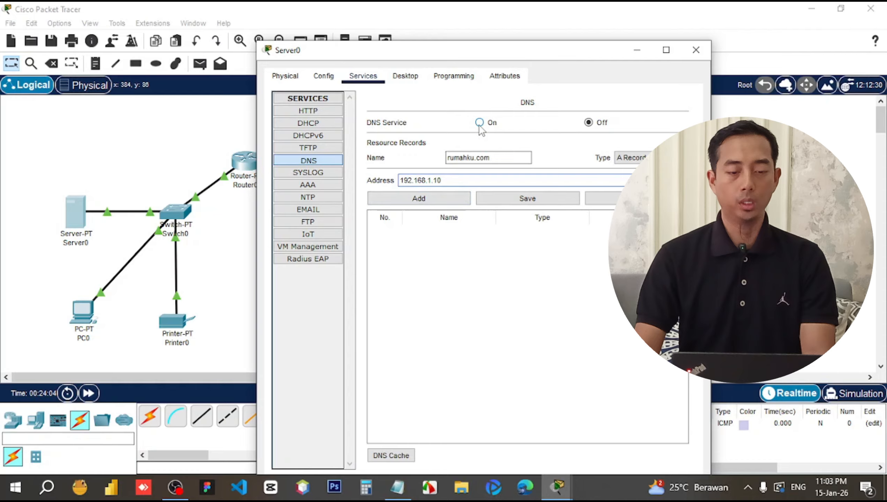
# Switch the DNS service on, add the rumahku.com A record and save it.
pyautogui.click(480, 123)
pyautogui.click(434, 199)
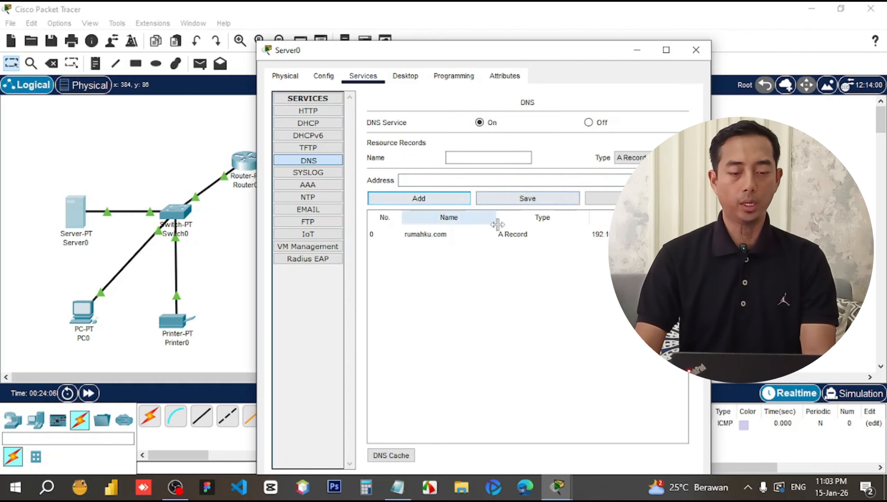
pyautogui.click(425, 235)
pyautogui.click(531, 198)
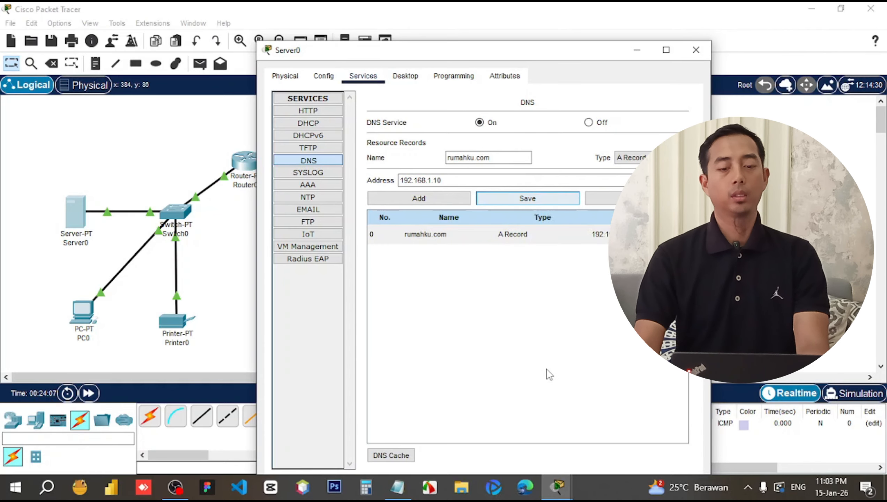
pyautogui.click(524, 307)
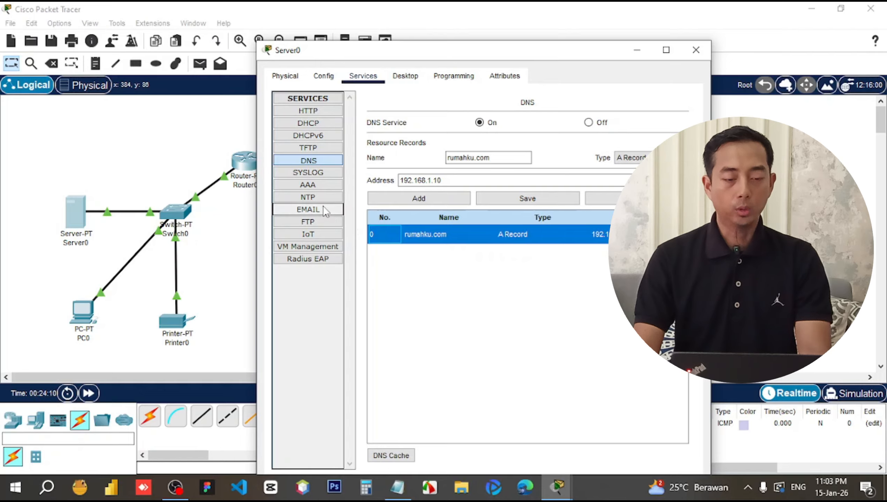
# Create a new HTTP file on Server0 and paste in the HTML copied from rumahku.txt.
pyautogui.click(314, 114)
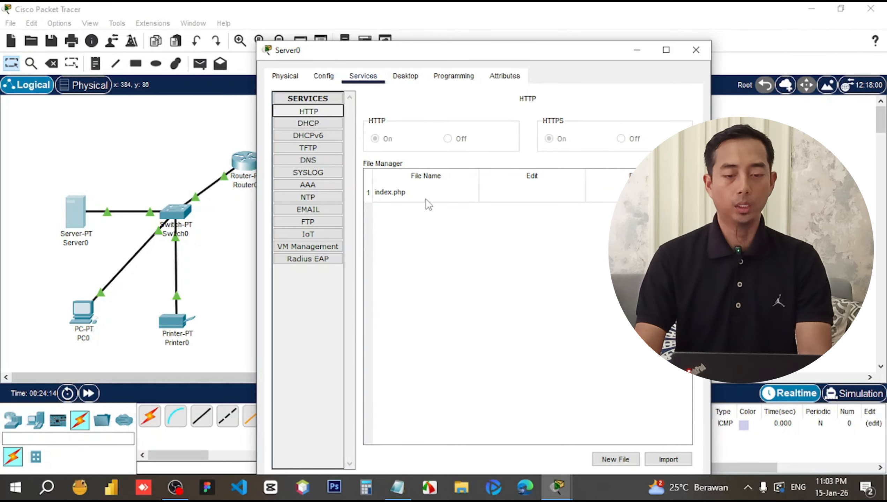
pyautogui.click(620, 461)
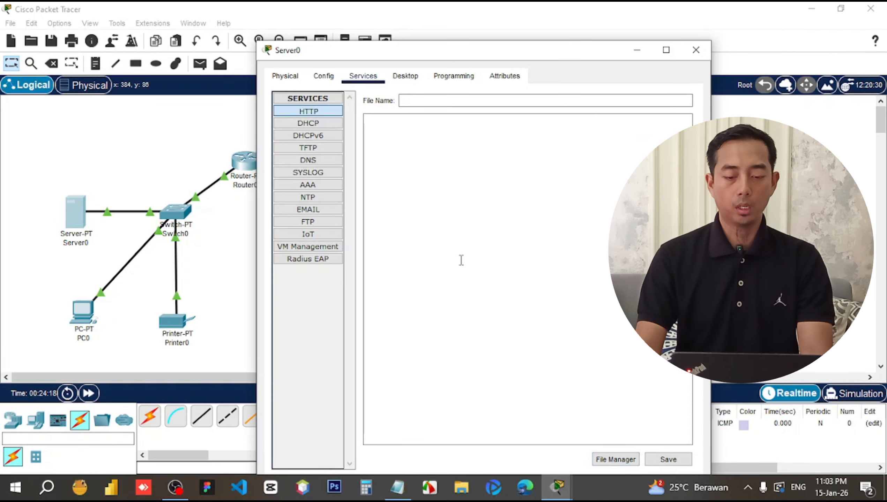
pyautogui.click(467, 187)
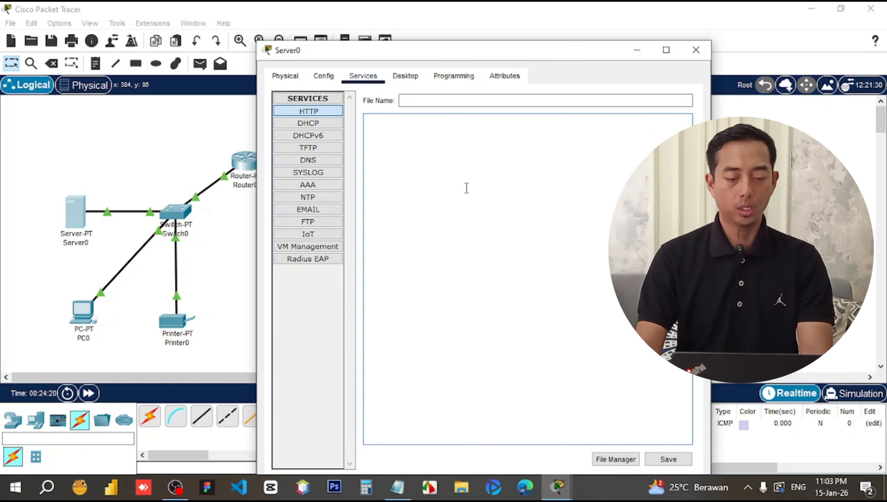
pyautogui.click(396, 487)
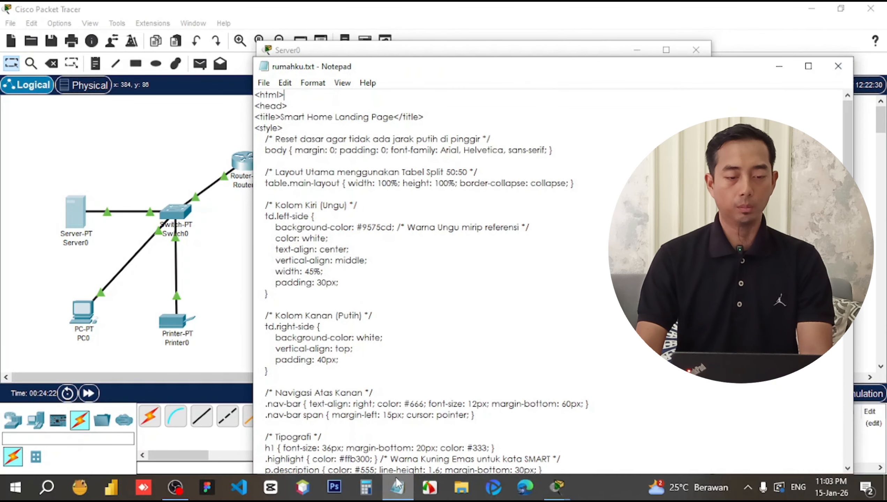
pyautogui.hotkey('ctrl', 'a')
pyautogui.hotkey('ctrl', 'c')
pyautogui.hotkey('alt', 'Tab')
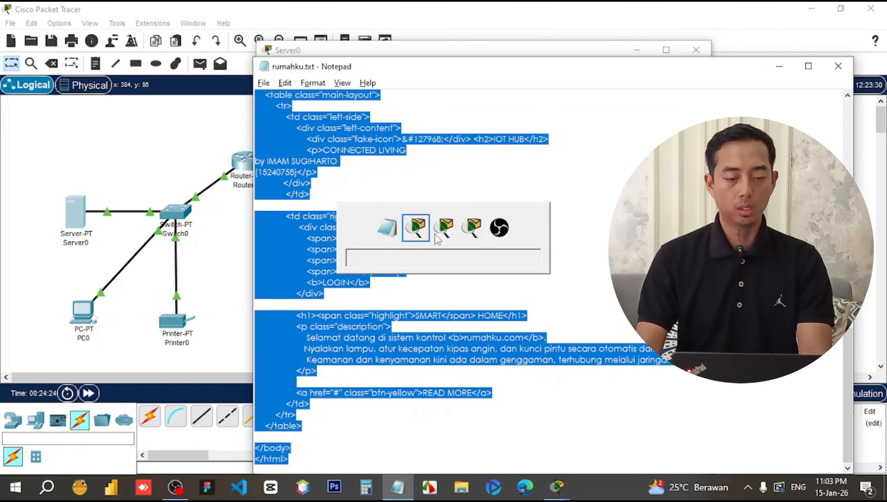
pyautogui.hotkey('ctrl', 'v')
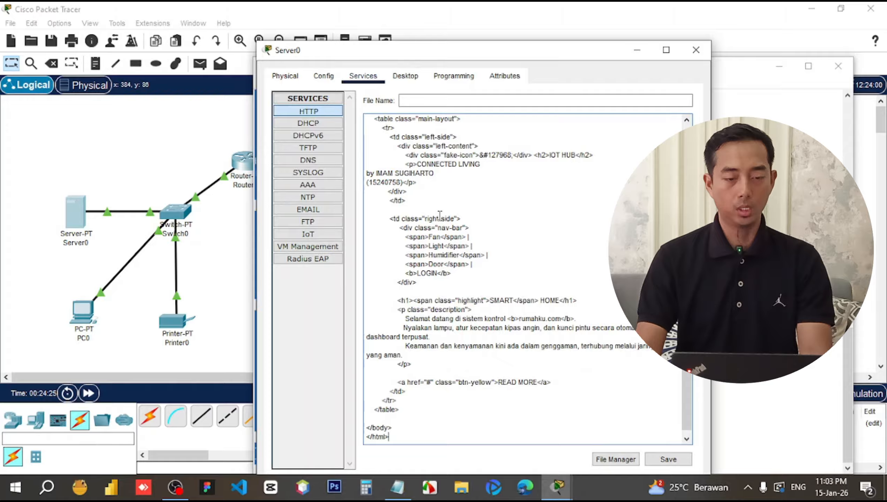
# Save the page as index.html, then close Server0 to show the topology.
pyautogui.click(662, 462)
pyautogui.click(518, 296)
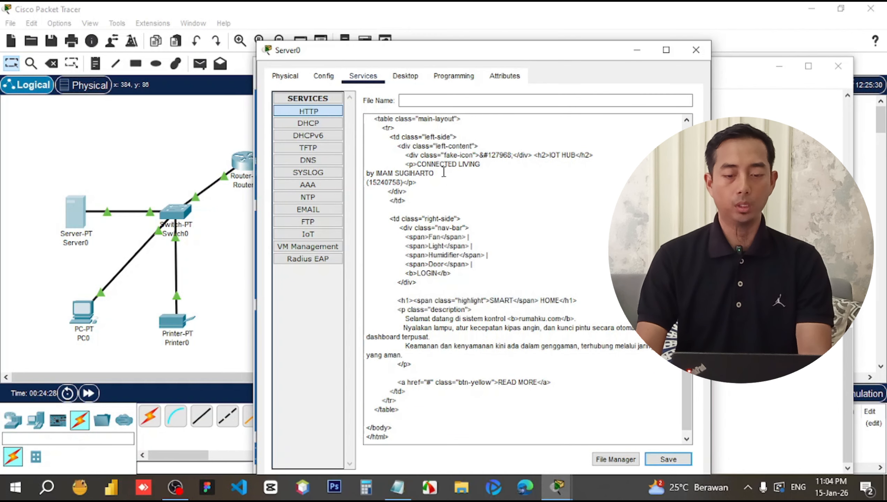
pyautogui.click(409, 102)
pyautogui.write('index.html')
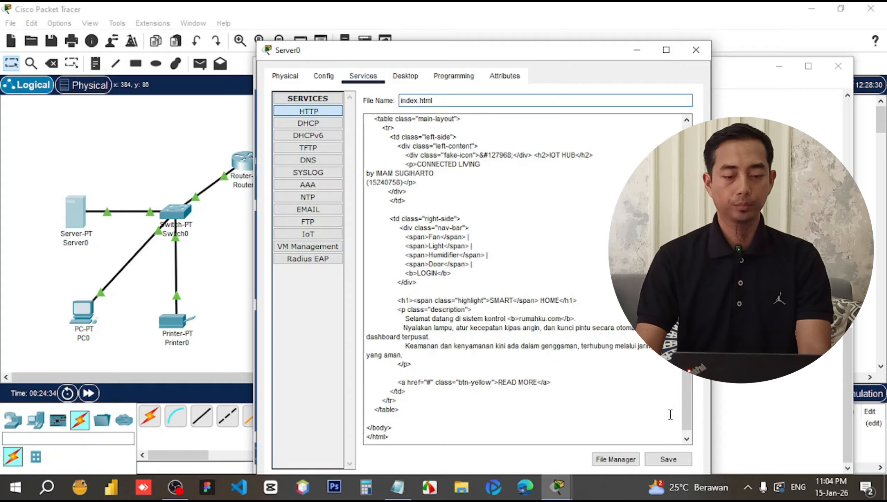
pyautogui.click(668, 460)
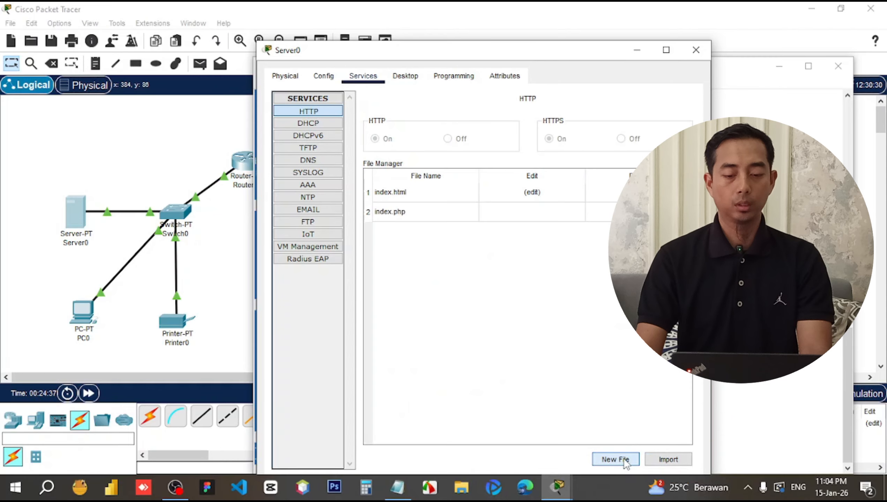
pyautogui.click(402, 193)
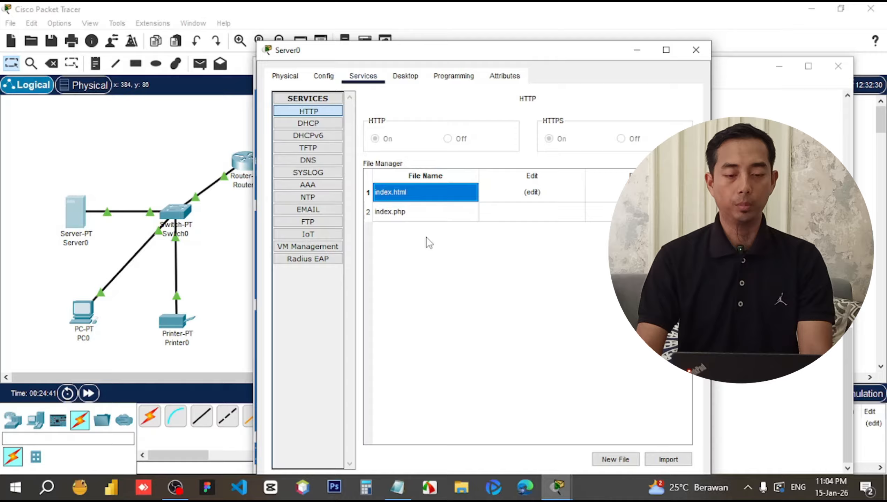
pyautogui.click(438, 263)
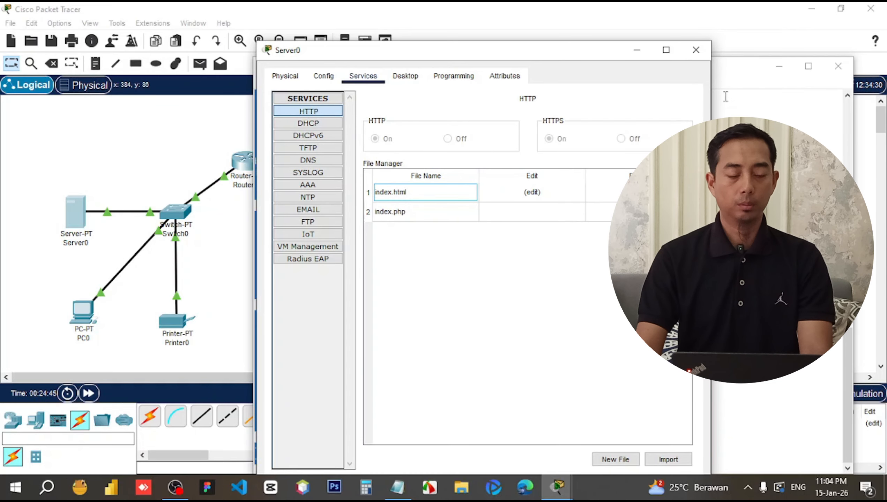
pyautogui.click(696, 50)
pyautogui.click(238, 311)
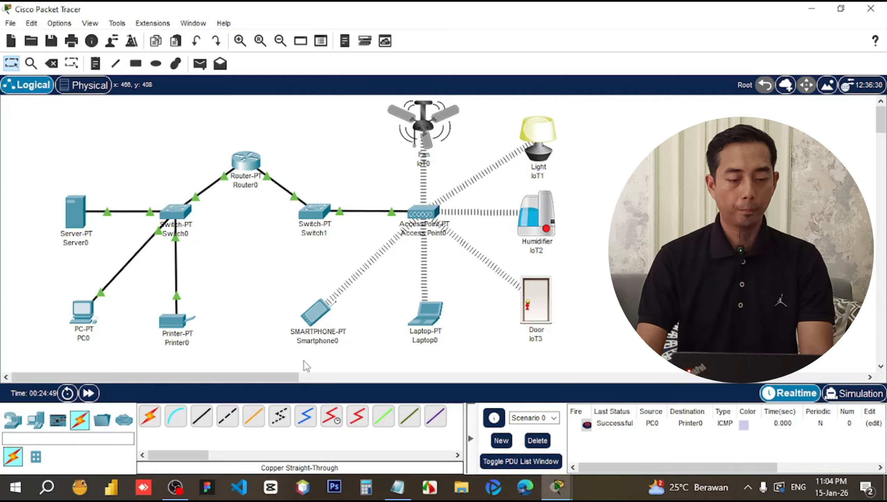
# Load the IoT Hub page at 192.168.1.10 in Laptop0's web browser.
pyautogui.click(431, 317)
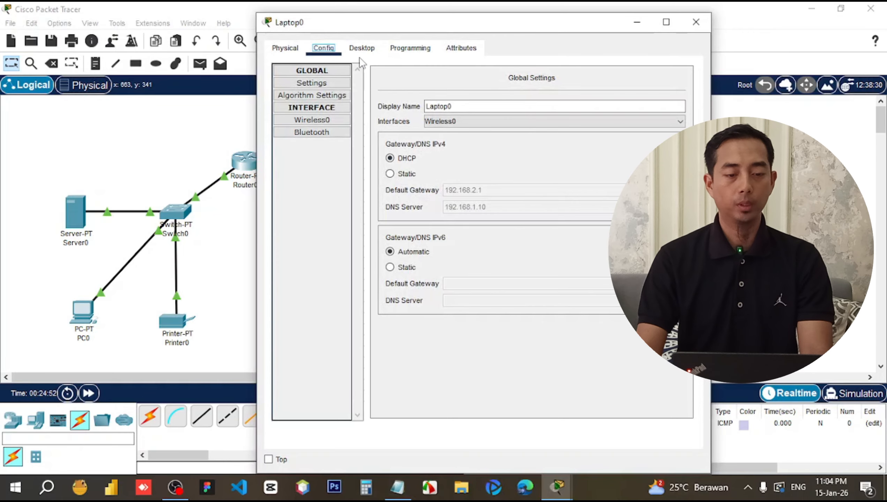
pyautogui.click(360, 48)
pyautogui.click(649, 95)
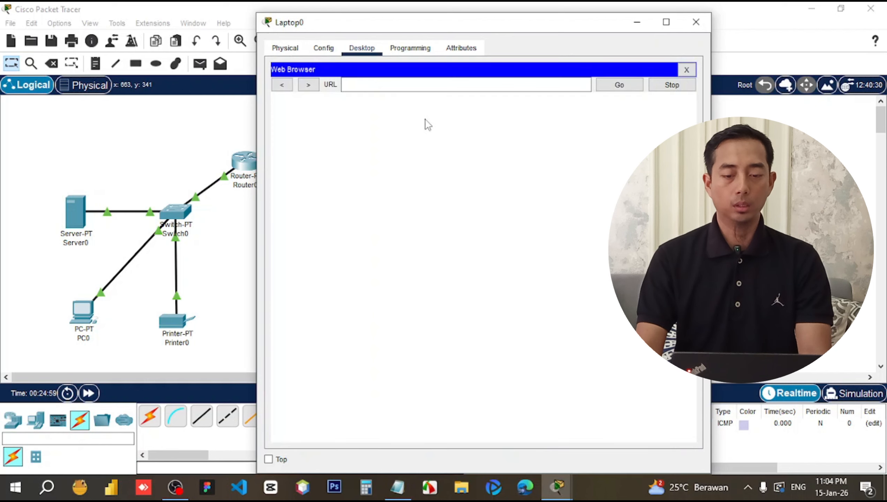
pyautogui.click(394, 85)
pyautogui.write('192')
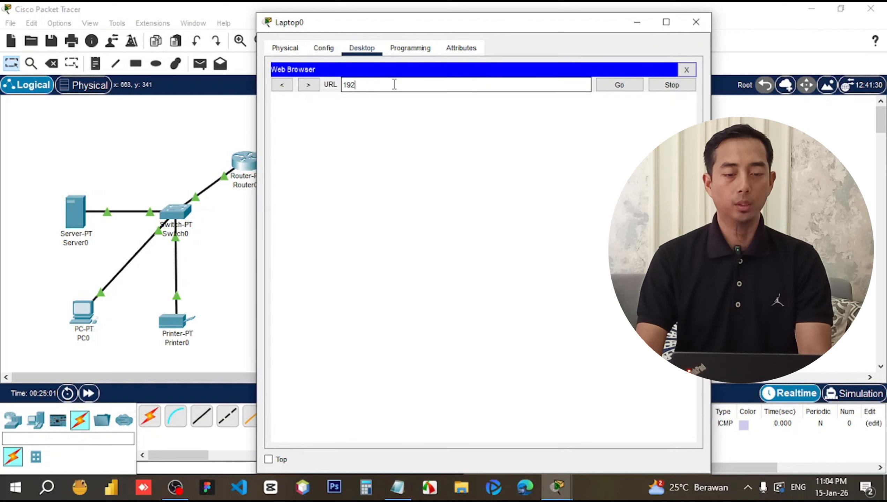
pyautogui.write('.168')
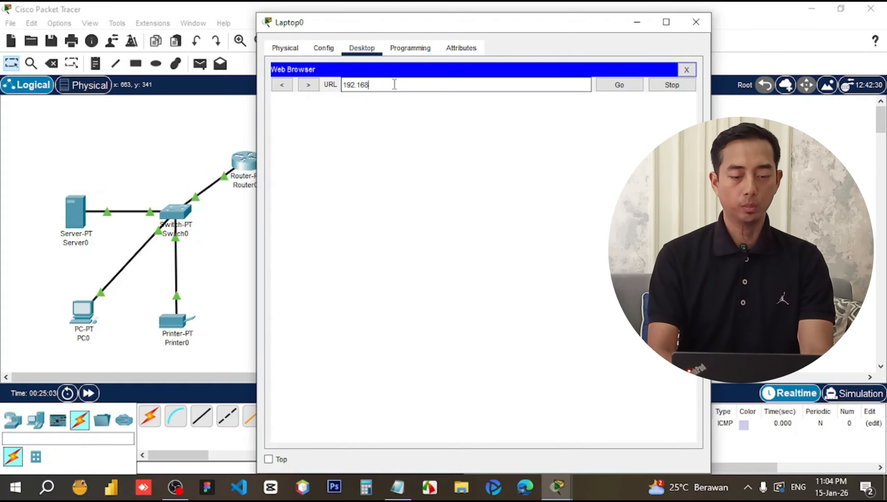
pyautogui.write('.1')
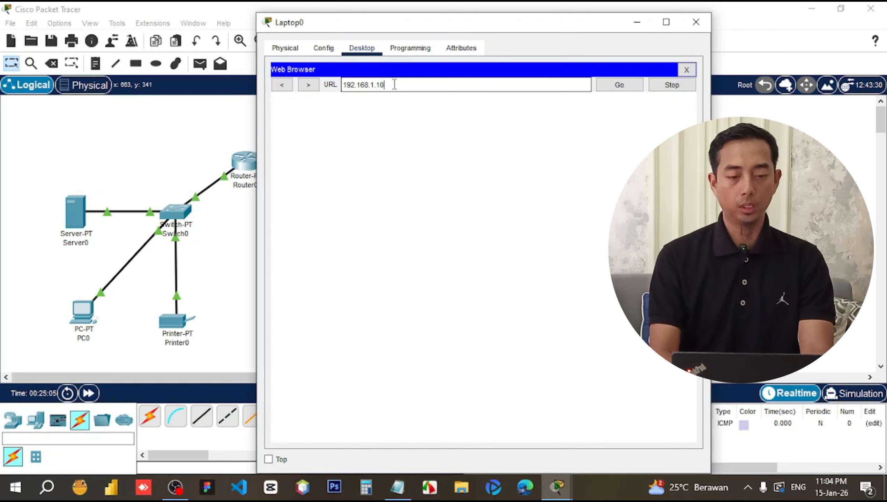
pyautogui.write('.10')
pyautogui.click(605, 82)
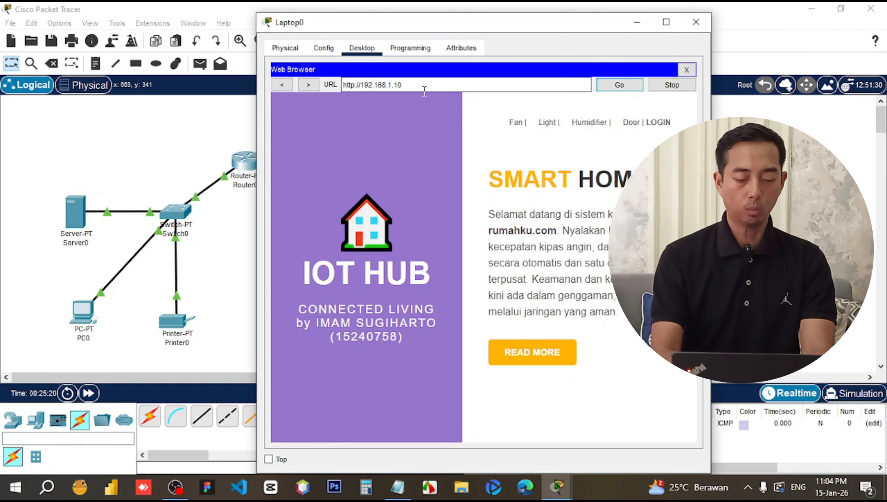
# Load the same page via rumahku.com, then close Laptop0.
pyautogui.moveTo(415, 86); pyautogui.dragTo(323, 85)
pyautogui.write('r')
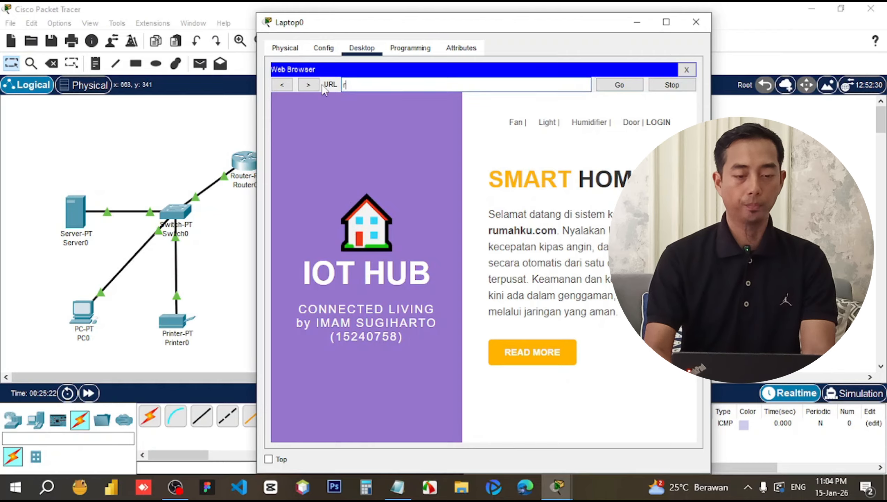
pyautogui.write('umahk')
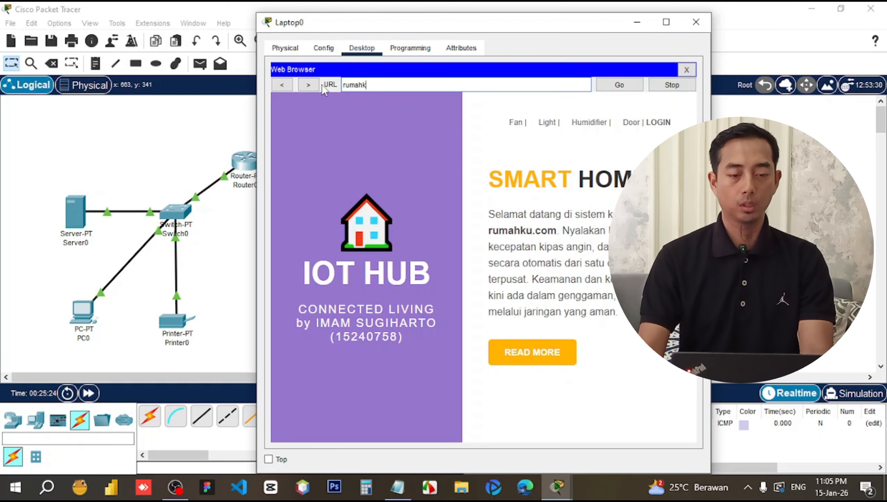
pyautogui.write('u.com')
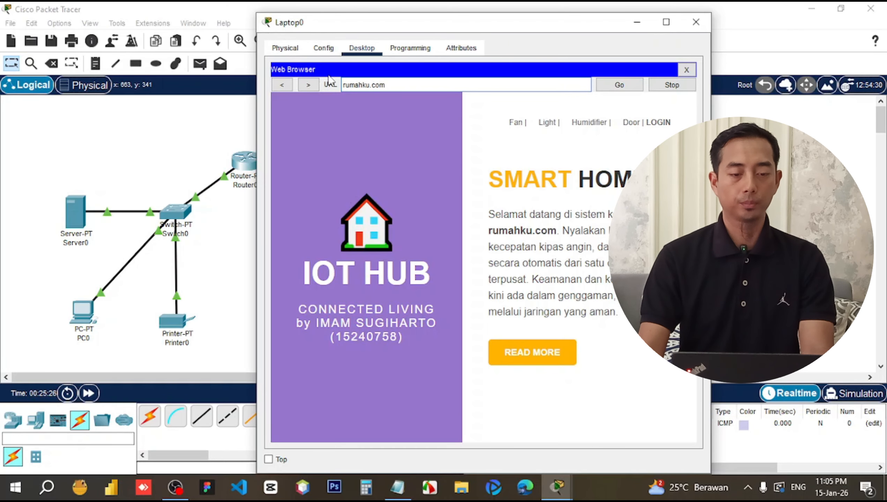
pyautogui.click(615, 84)
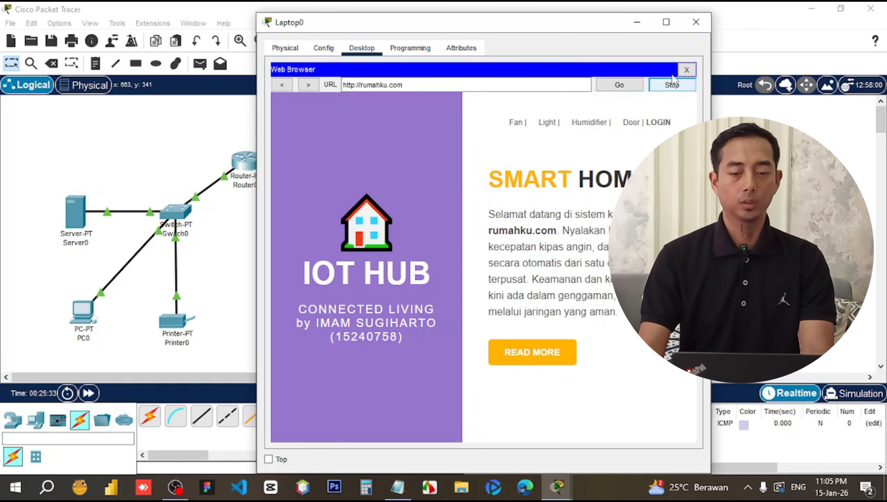
pyautogui.click(672, 85)
pyautogui.click(695, 23)
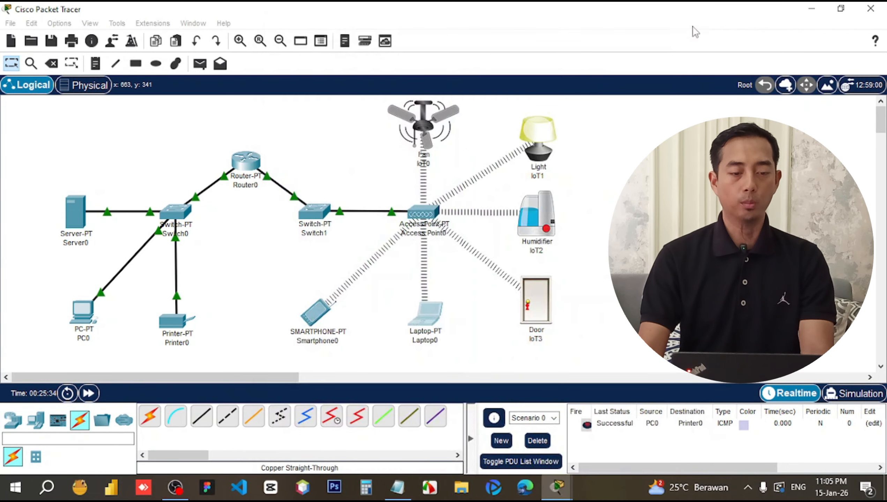
# Close PC0's command prompt and load rumahku.com in its web browser.
pyautogui.click(88, 318)
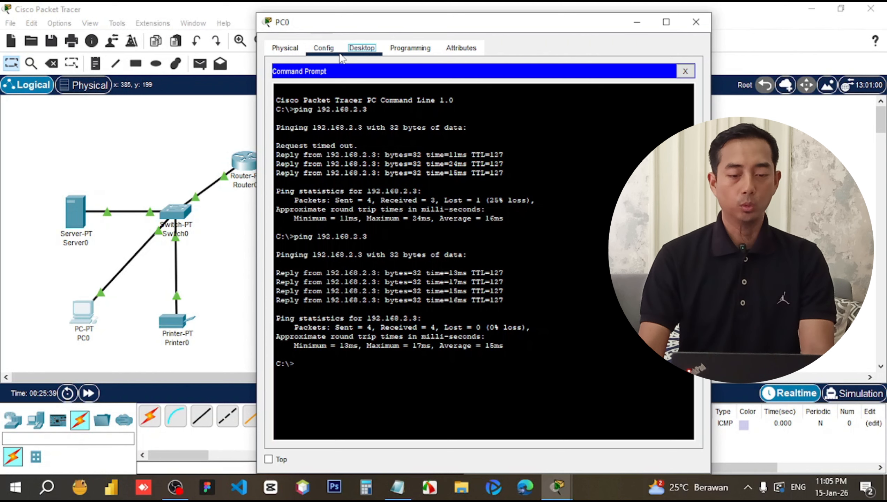
pyautogui.click(685, 72)
pyautogui.click(654, 100)
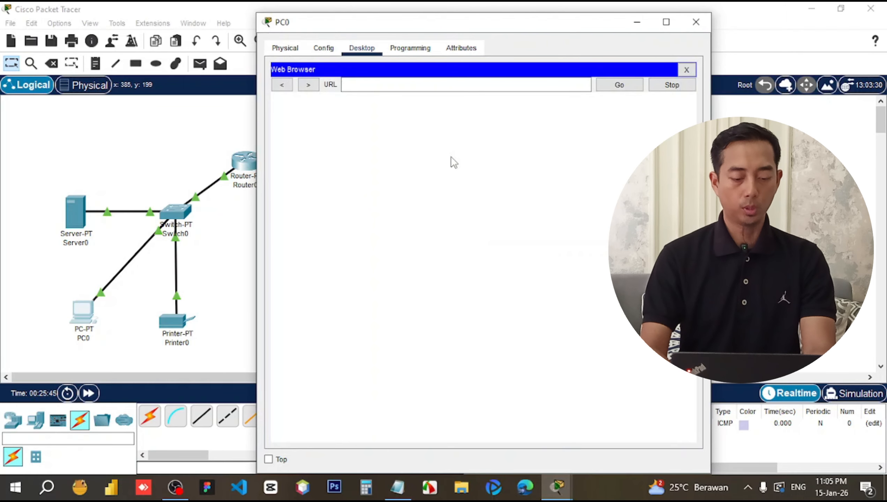
pyautogui.click(376, 88)
pyautogui.write('r')
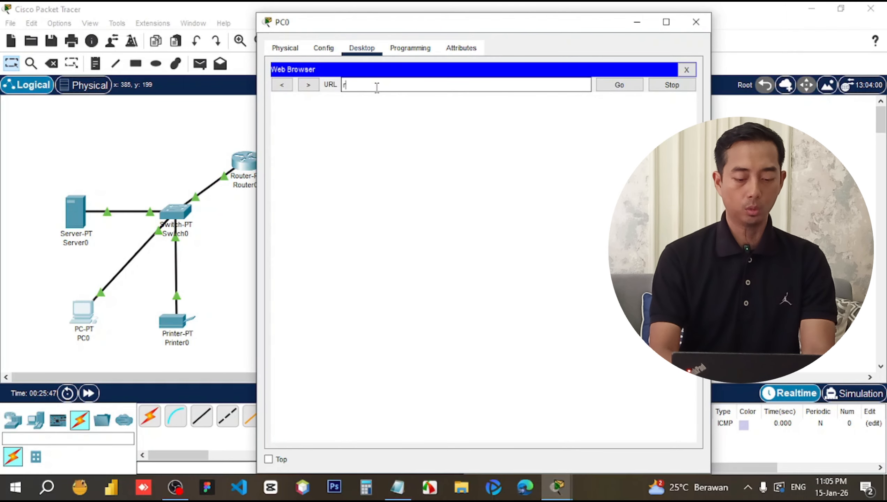
pyautogui.write('umahku.com')
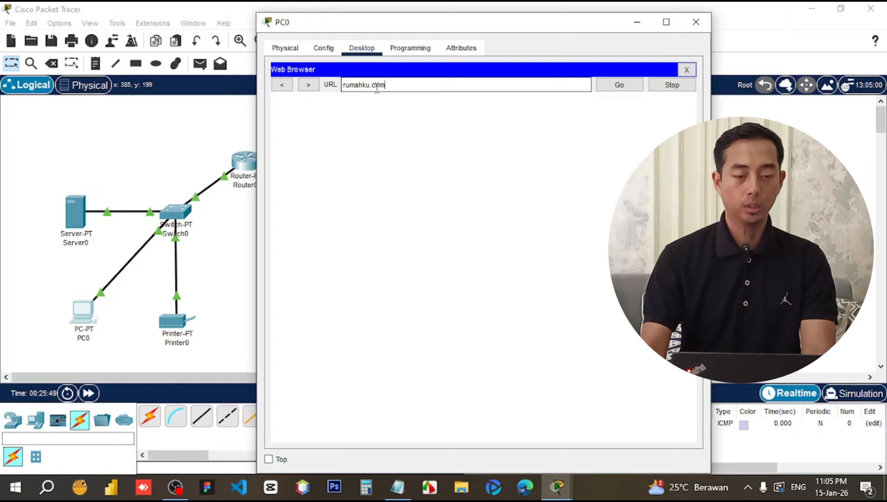
pyautogui.click(608, 84)
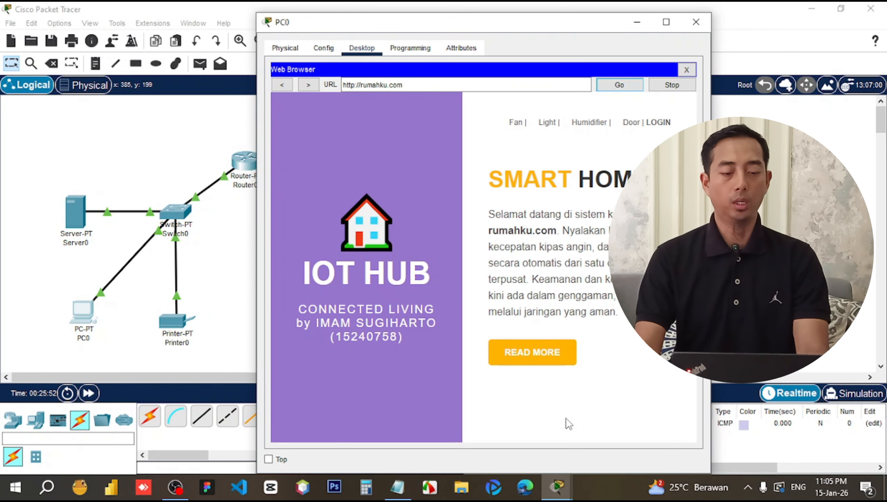
# Highlight the IOT HUB heading and author credit line, then close PC0.
pyautogui.moveTo(322, 286); pyautogui.dragTo(419, 288)
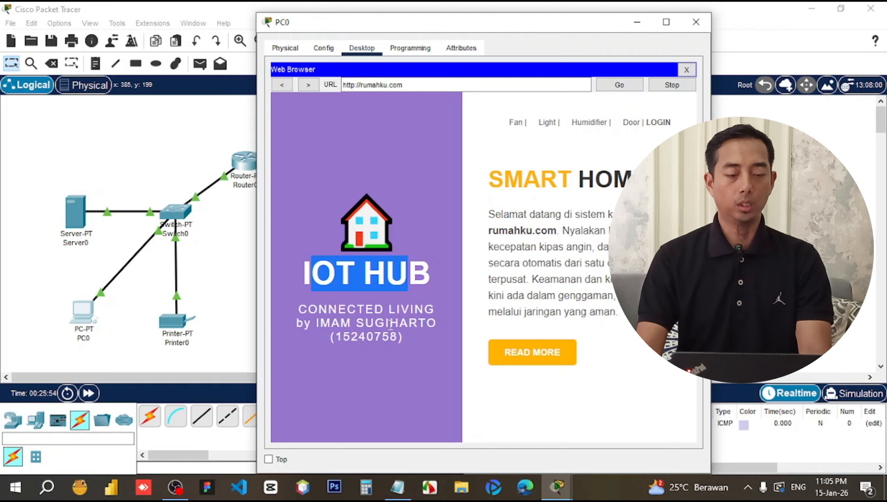
pyautogui.moveTo(375, 311); pyautogui.dragTo(396, 327)
pyautogui.click(404, 342)
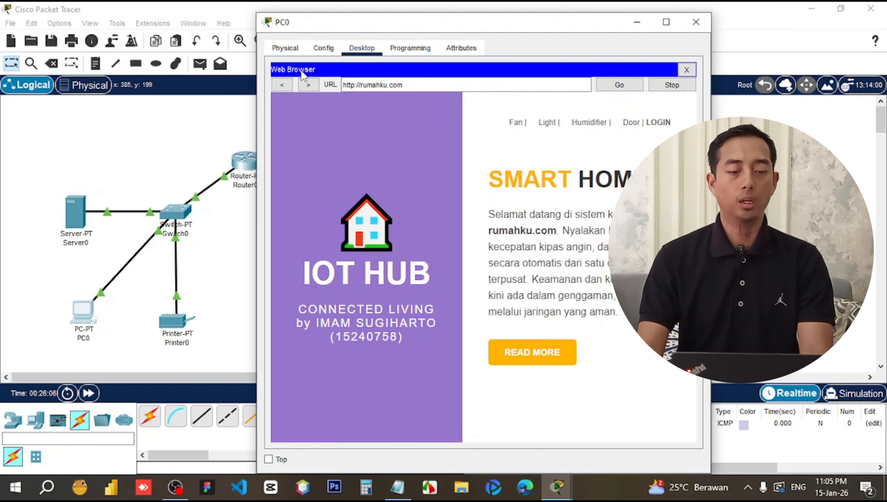
pyautogui.click(696, 23)
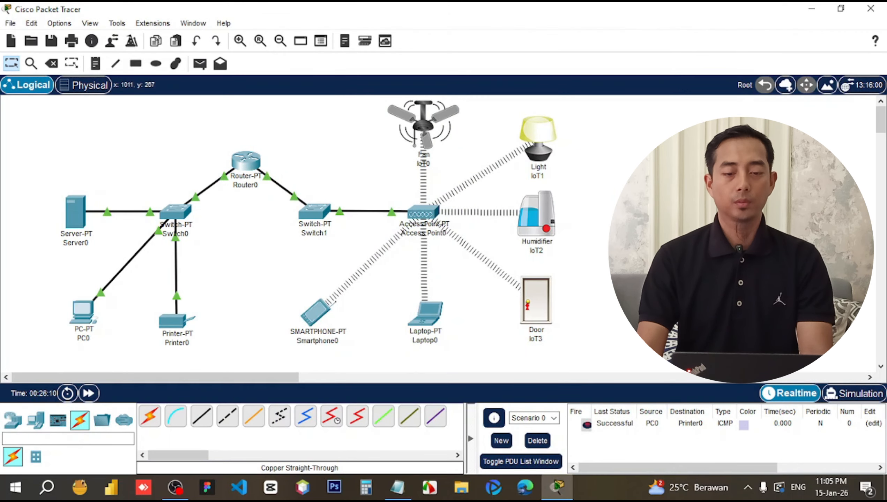